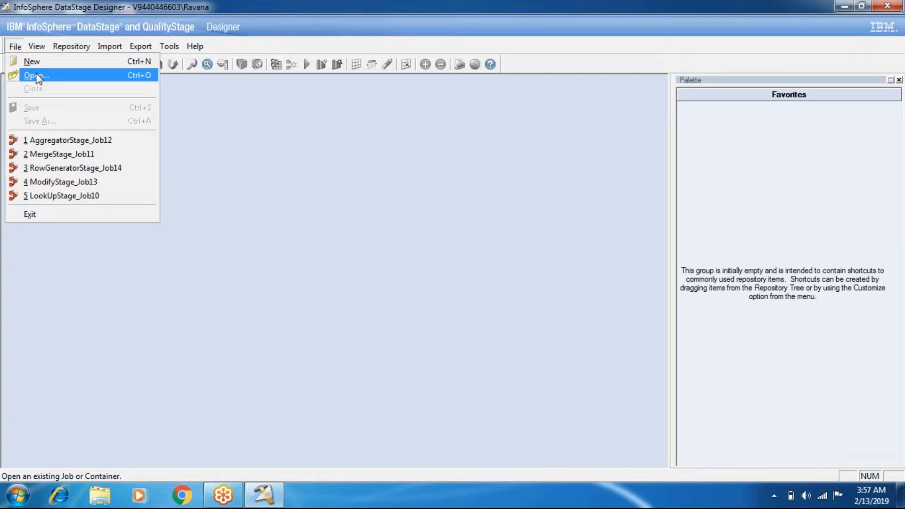
# - Open the existing job CopyOparator_Job1 from the Batch101 jobs folder
pyautogui.click(37, 75)
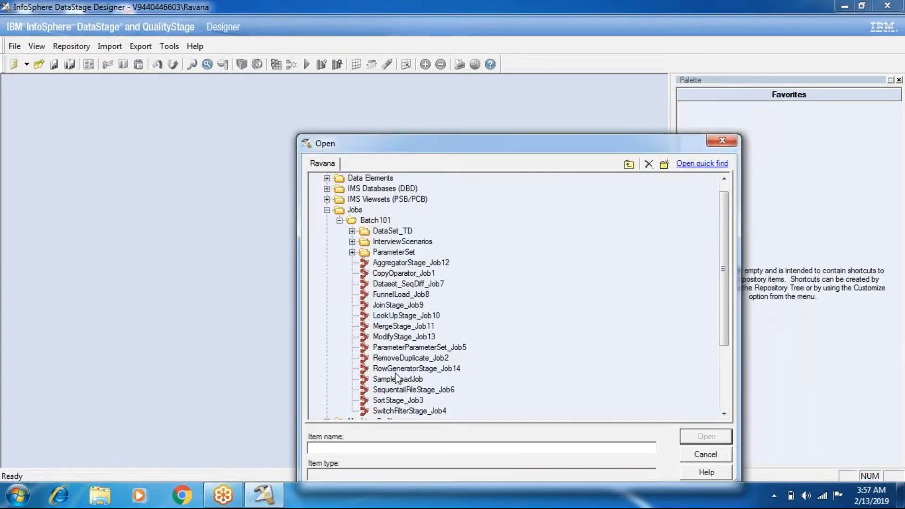
pyautogui.click(387, 275)
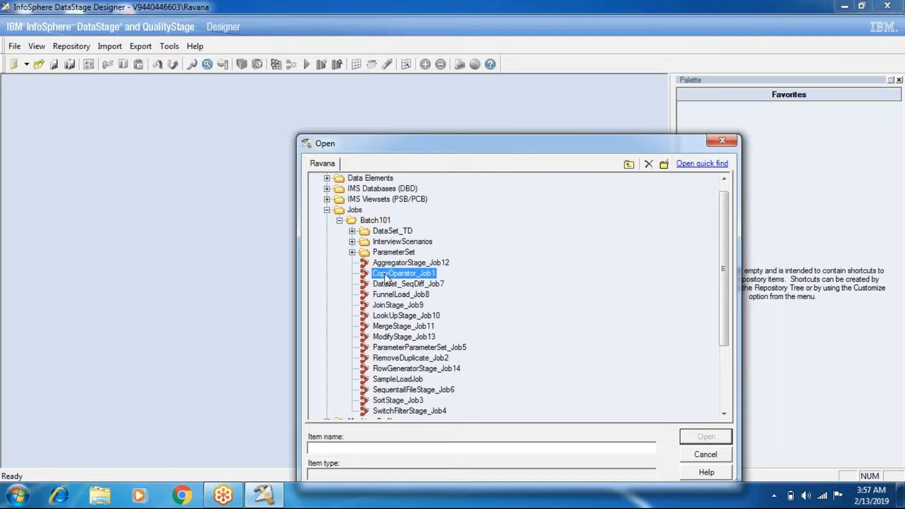
pyautogui.click(688, 442)
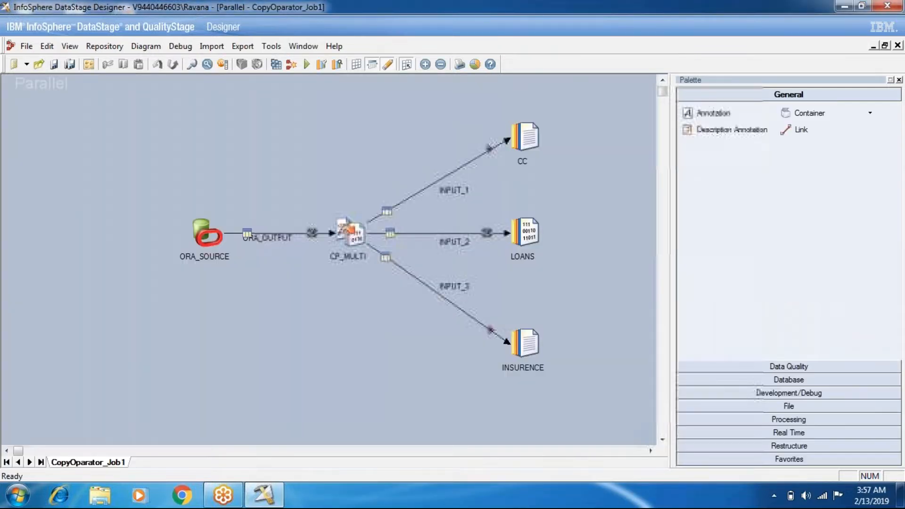
# - Examine the partition types offered for the input of the CP_MULTI copy stage and close its editor
pyautogui.doubleClick(351, 233)
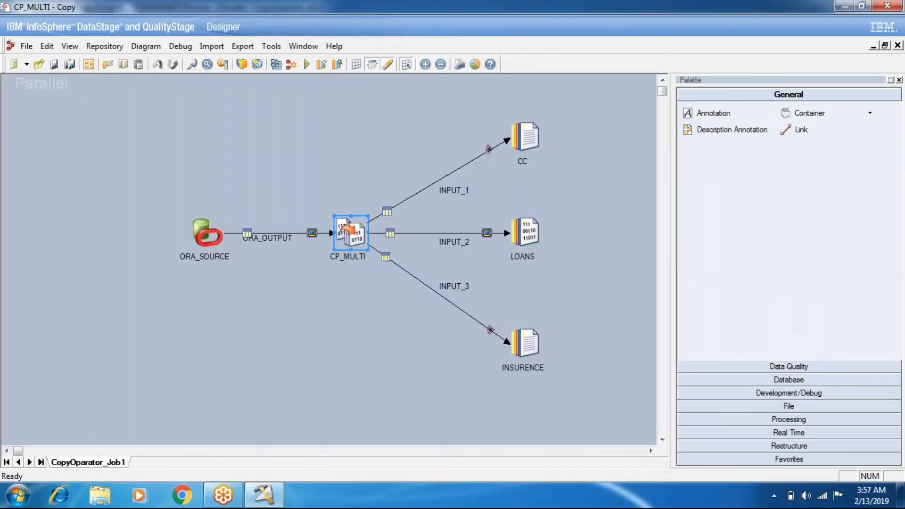
pyautogui.click(46, 27)
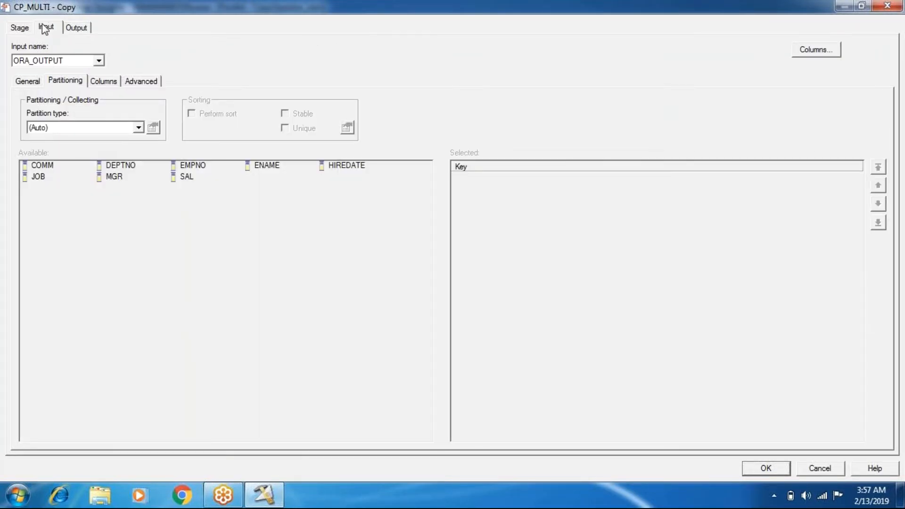
pyautogui.click(58, 131)
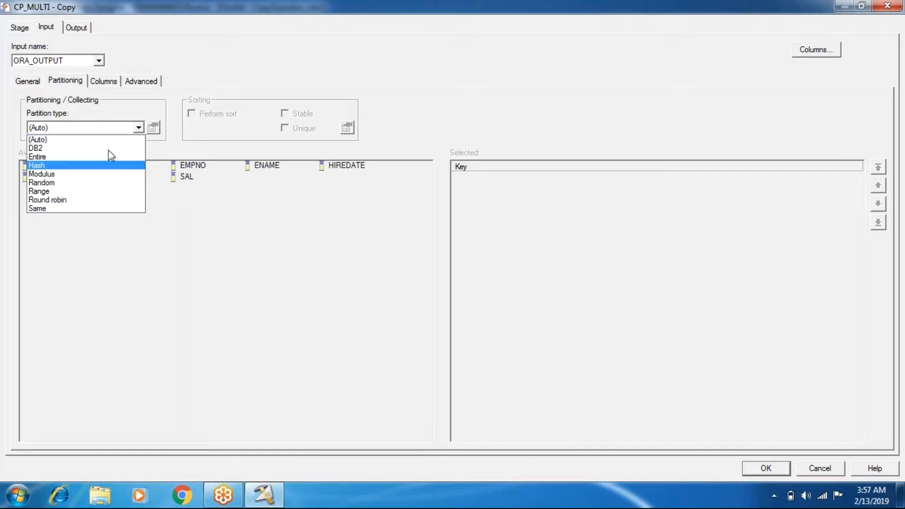
pyautogui.click(257, 385)
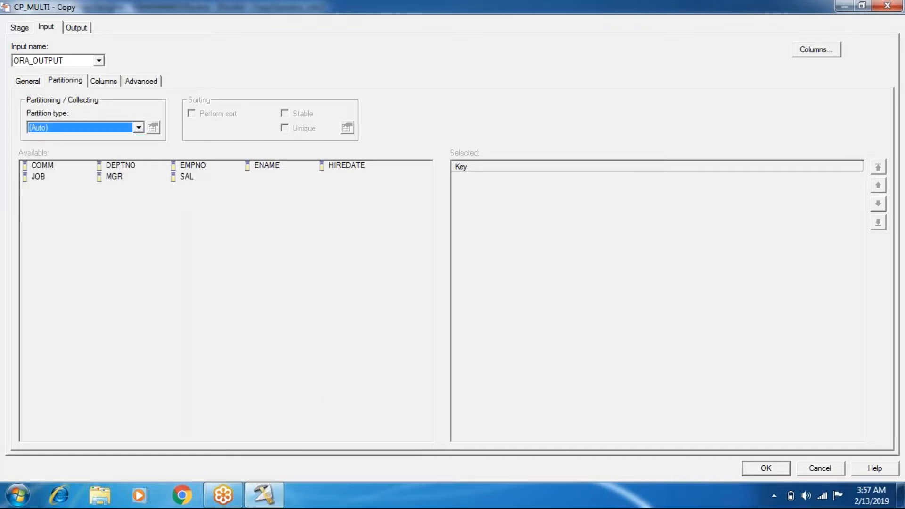
pyautogui.click(766, 468)
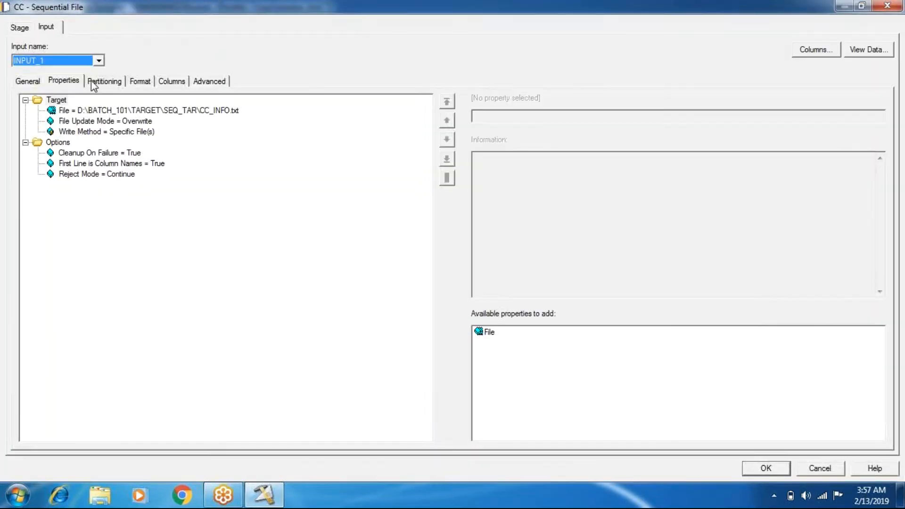
# - Examine the collector types offered for the input of the CC sequential file stage and close its editor
pyautogui.click(93, 81)
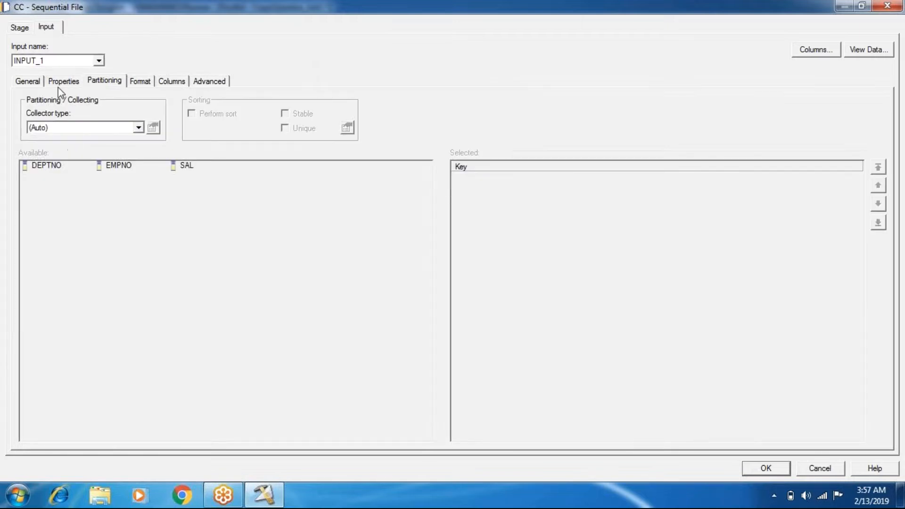
pyautogui.click(91, 127)
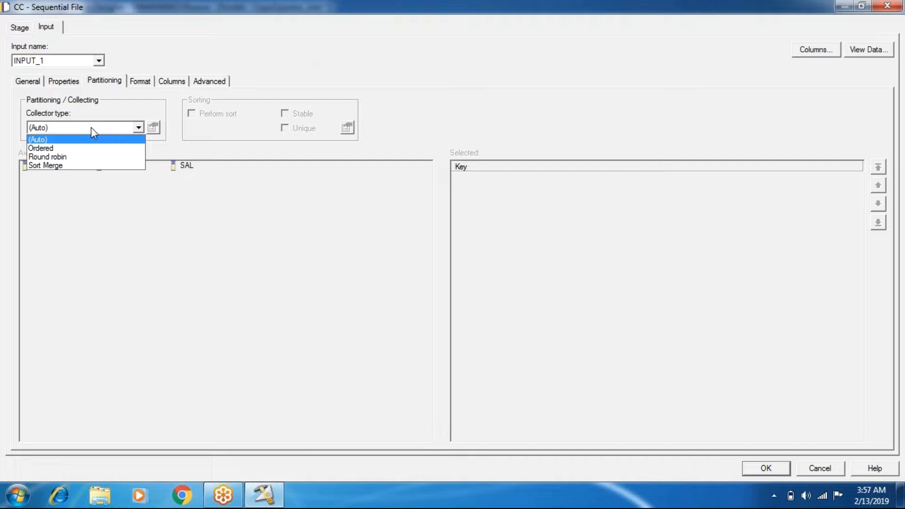
pyautogui.click(779, 471)
pyautogui.click(778, 471)
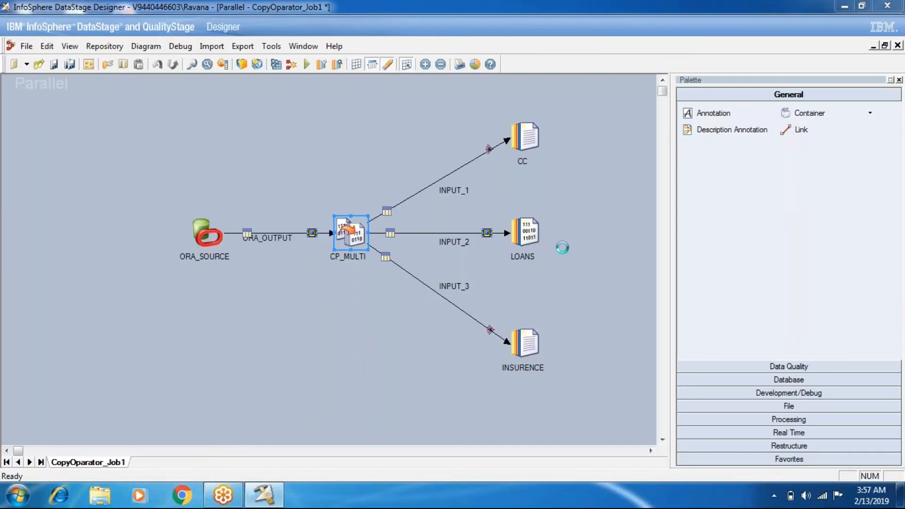
# - Reopen the CP_MULTI copy stage and review the partition types for its ORA_OUTPUT input
pyautogui.doubleClick(354, 242)
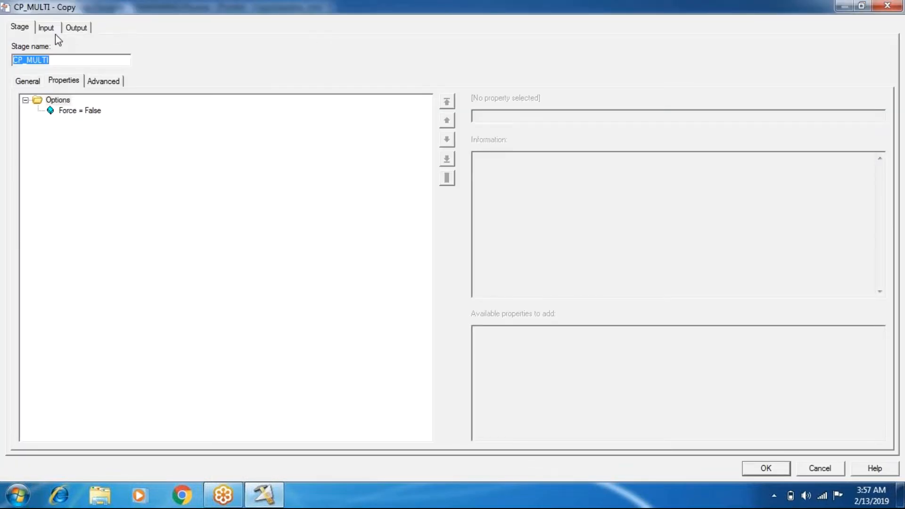
pyautogui.click(54, 31)
pyautogui.click(62, 127)
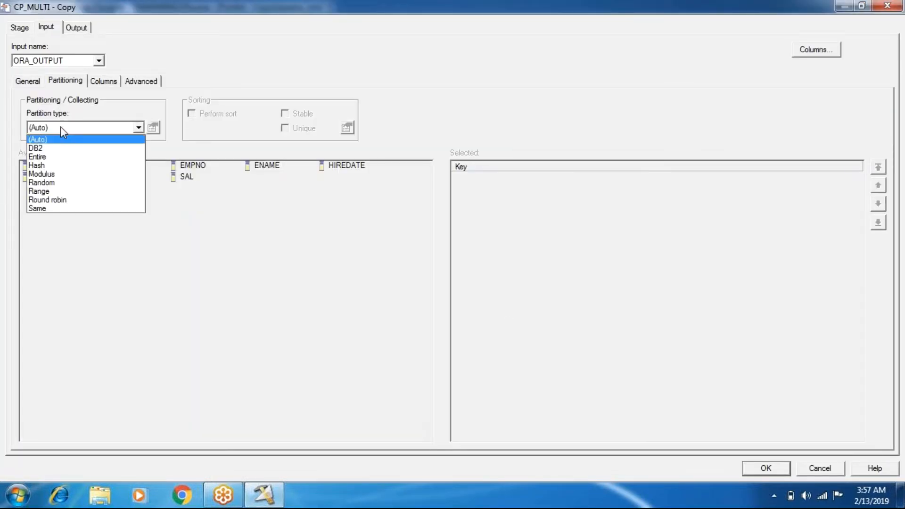
pyautogui.click(78, 305)
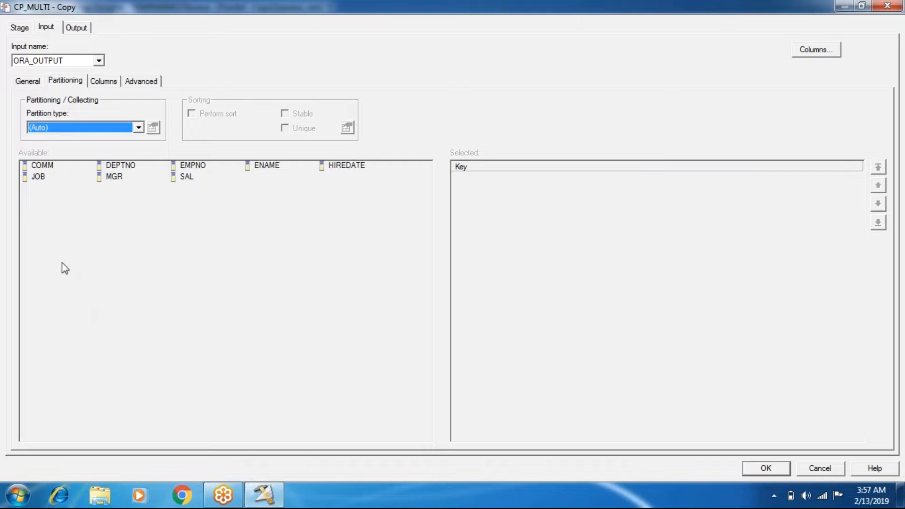
pyautogui.click(118, 130)
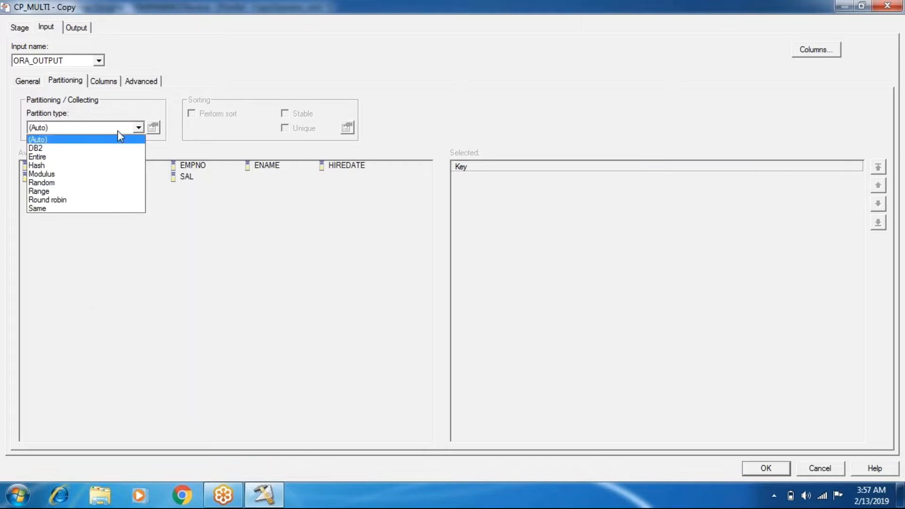
# - Open a blank Notepad document and place its window so the stage's partition type setting stays in view
pyautogui.click(17, 496)
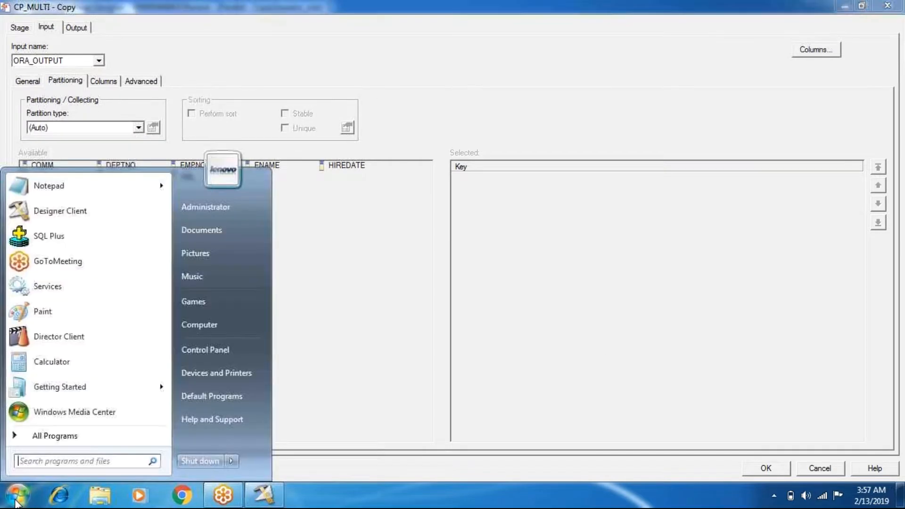
pyautogui.click(55, 184)
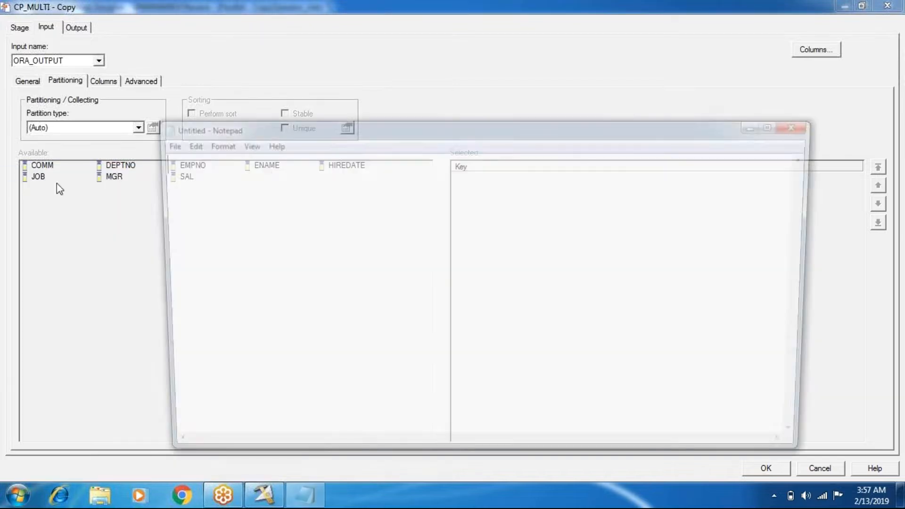
pyautogui.moveTo(618, 111); pyautogui.dragTo(697, 66)
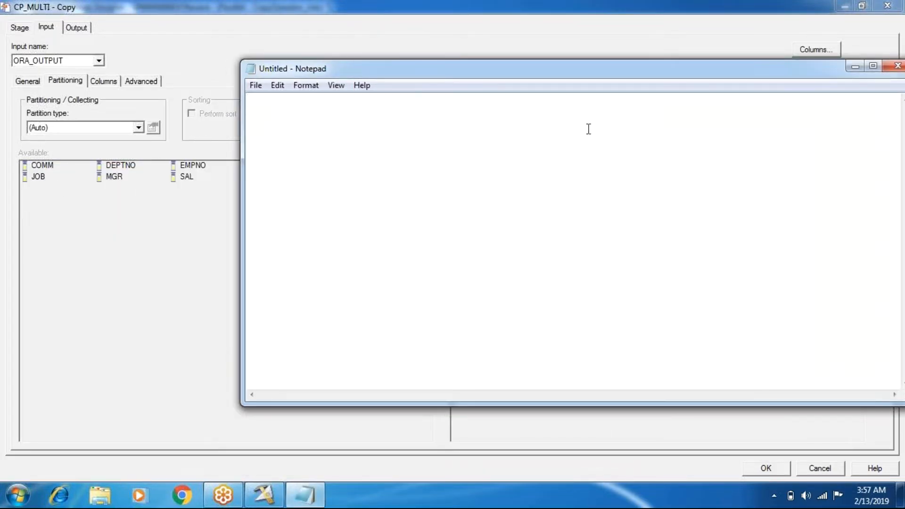
# - Write the heading "Key Based Partiontechniques" in the blank Notepad document
pyautogui.write('Key Base')
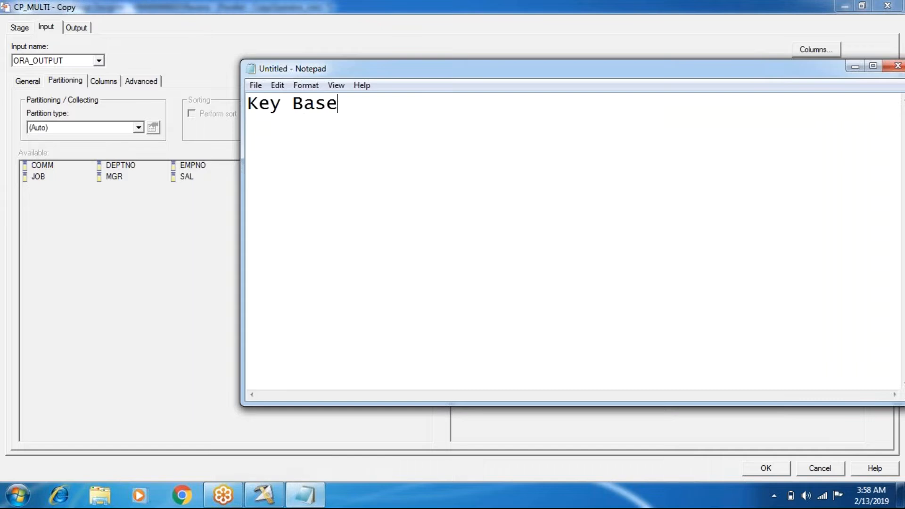
pyautogui.write('d Part')
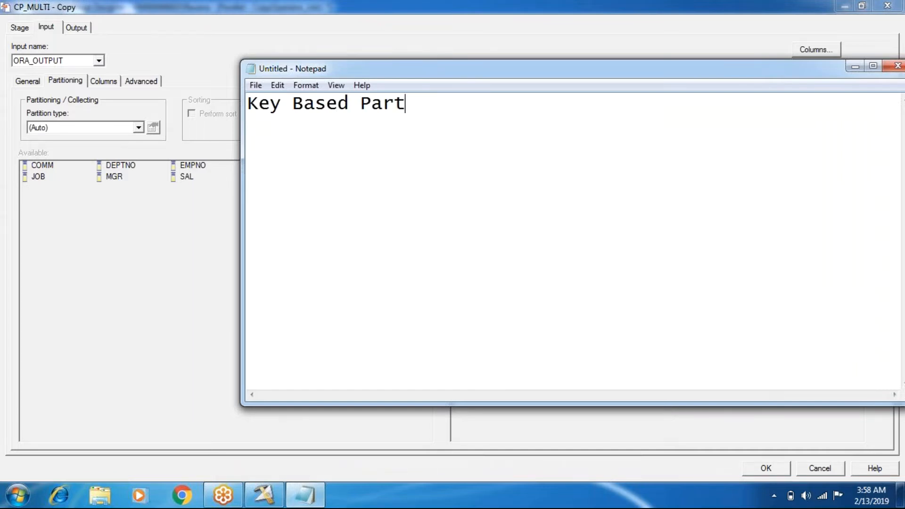
pyautogui.write('iontechniques')
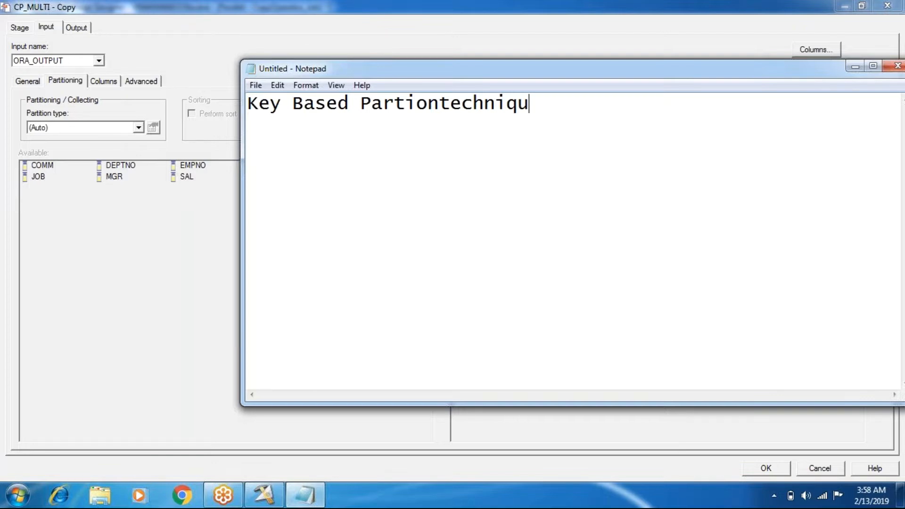
# - Add a second heading, "KeyLess partiontechniques", below the first one with a gap between them
pyautogui.press('Return')
pyautogui.press('BackSpace')
pyautogui.press('Return')
pyautogui.write('Key')
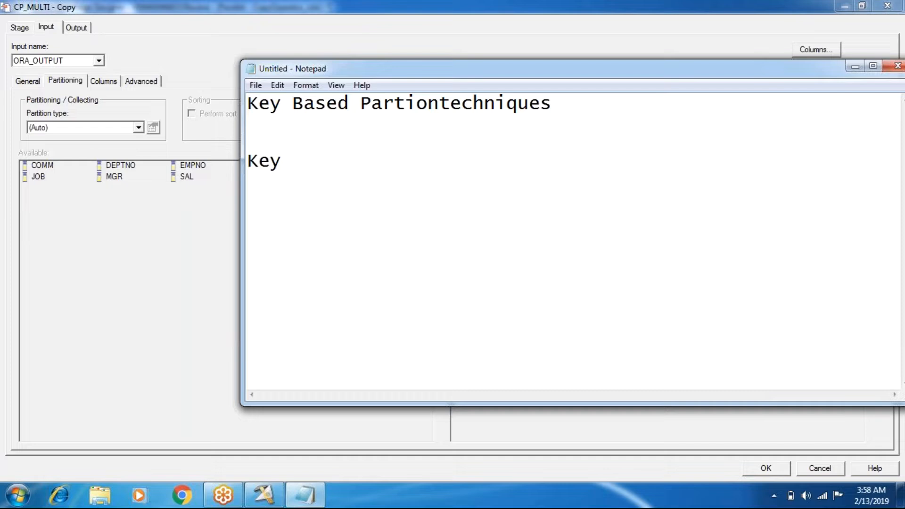
pyautogui.write('Less partion')
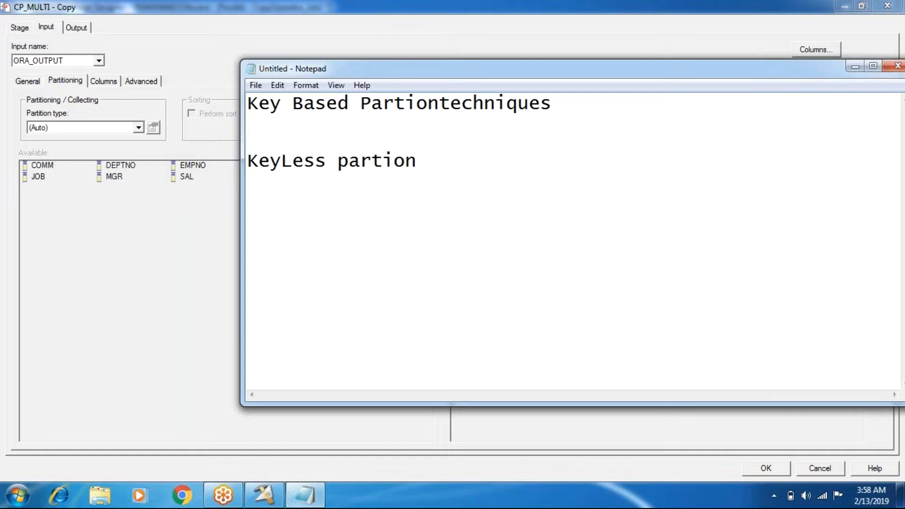
pyautogui.write('techniques')
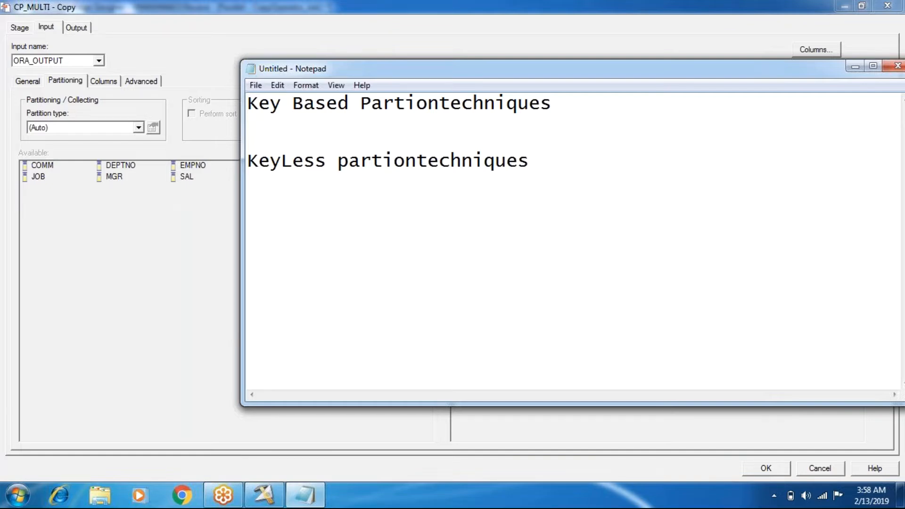
# - List Hash, Modulas, Range and Db2 on separate lines under the key-based heading
pyautogui.click(247, 142)
pyautogui.press('Return')
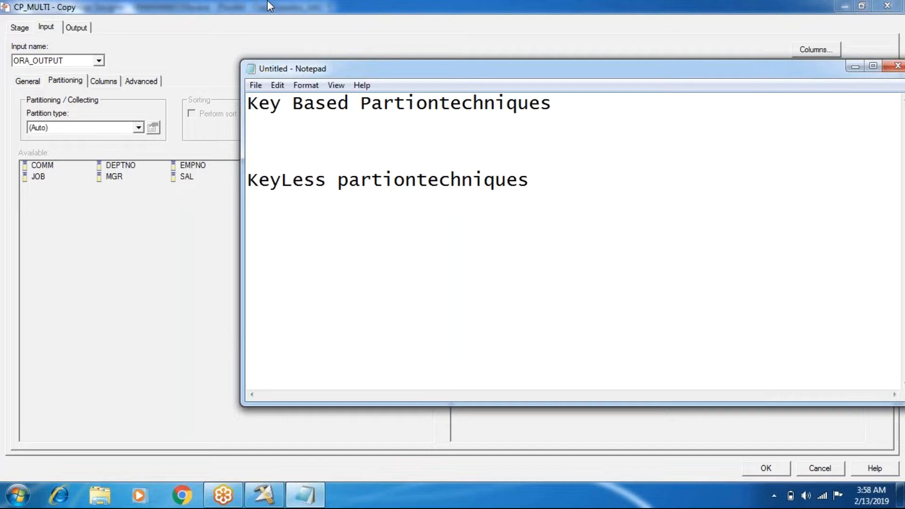
pyautogui.write('Hsh')
pyautogui.press('BackSpace')
pyautogui.press('BackSpace')
pyautogui.write('ash')
pyautogui.press('Return')
pyautogui.write('Modulas')
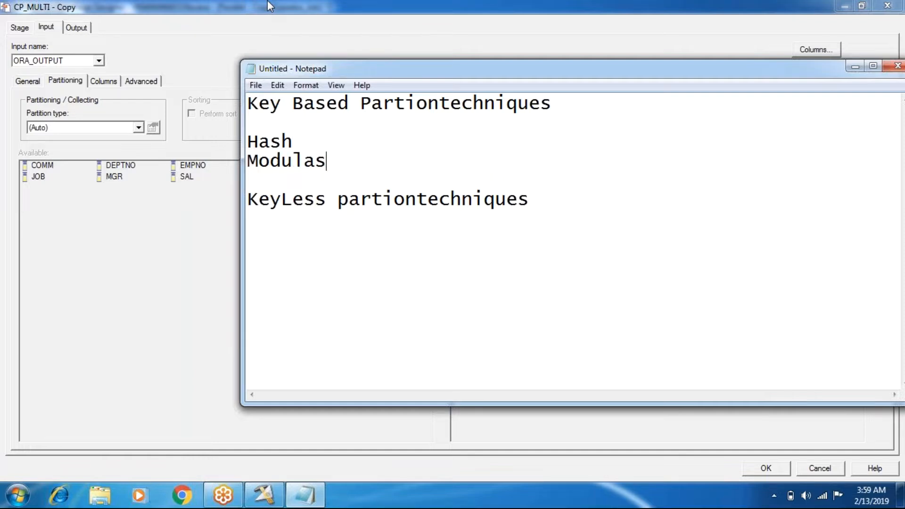
pyautogui.press('Return')
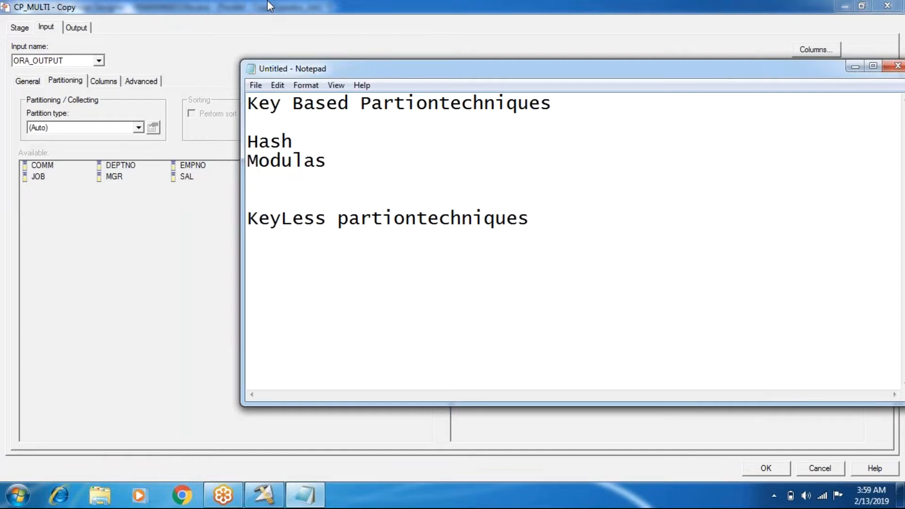
pyautogui.write('Range')
pyautogui.press('Return')
pyautogui.write('Db2')
# - Start the list under the keyless heading with RoundRobin and Random on separate lines
pyautogui.press('Down')
pyautogui.press('End')
pyautogui.press('Return')
pyautogui.write('Ro')
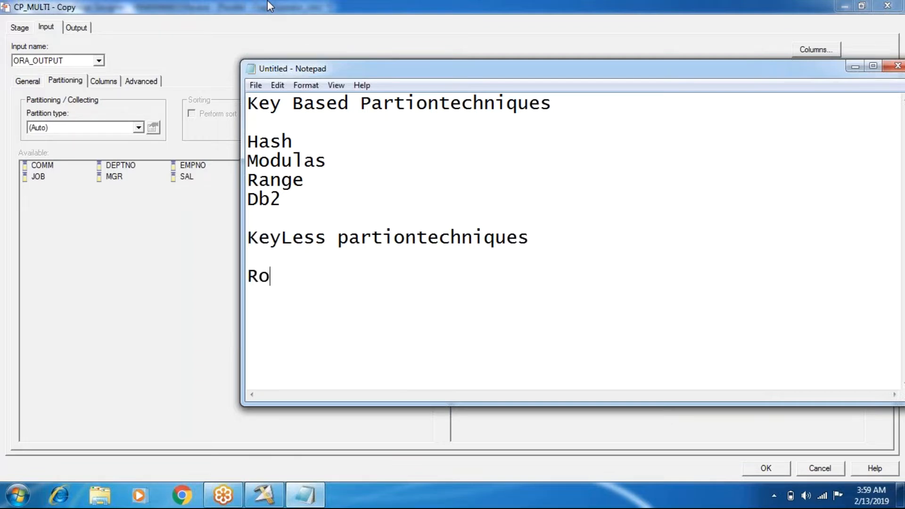
pyautogui.write('undRobin')
pyautogui.press('Return')
pyautogui.write('Random')
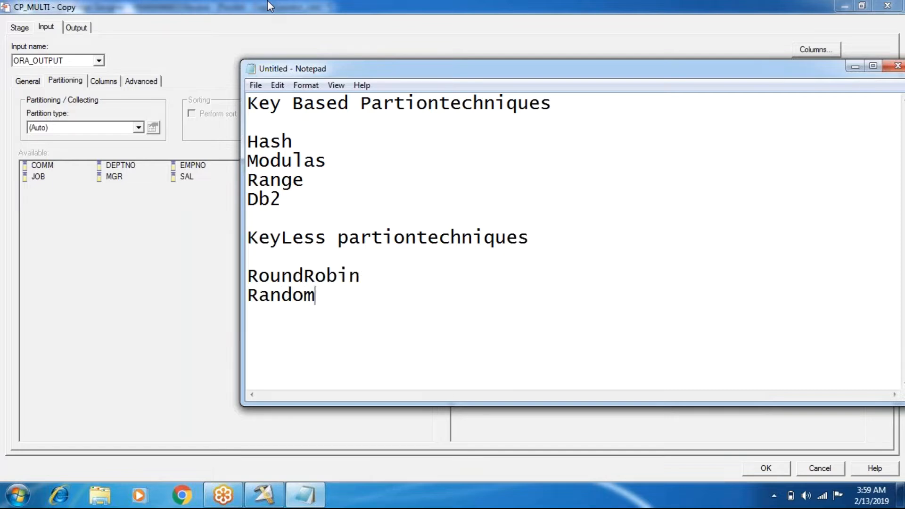
# - Add Entire and same as further entries on separate lines in the keyless list
pyautogui.press('Return')
pyautogui.write('Entire')
pyautogui.press('BackSpace')
pyautogui.write('re')
pyautogui.press('Return')
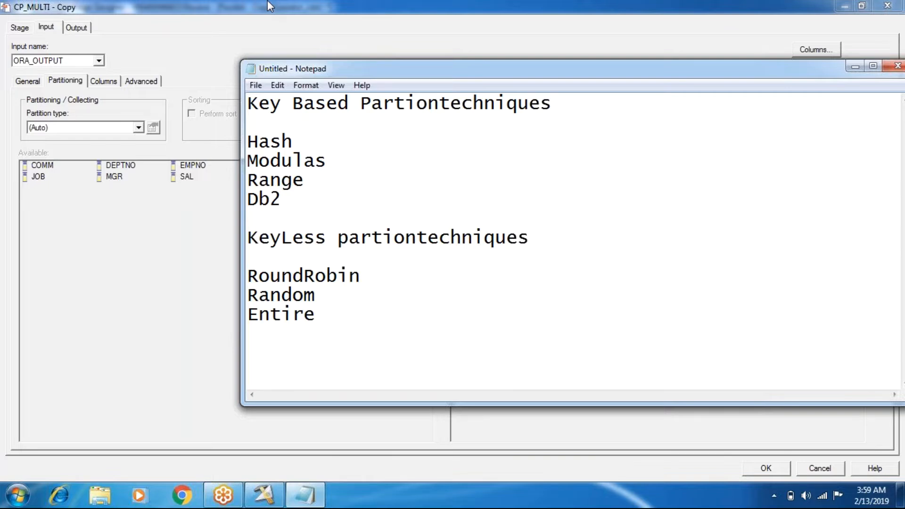
pyautogui.write('same')
# - Add "Auto" below the keyless list, separated from it by a blank line
pyautogui.press('Return')
pyautogui.press('Return')
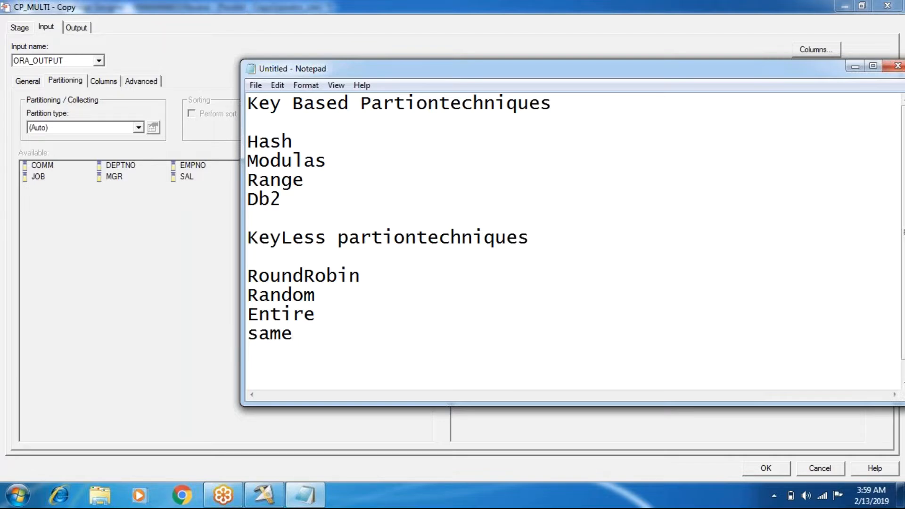
pyautogui.write('Auto')
# - Switch back to the CP_MULTI stage editor, check its partition types against the notes, and cancel the editor
pyautogui.click(52, 127)
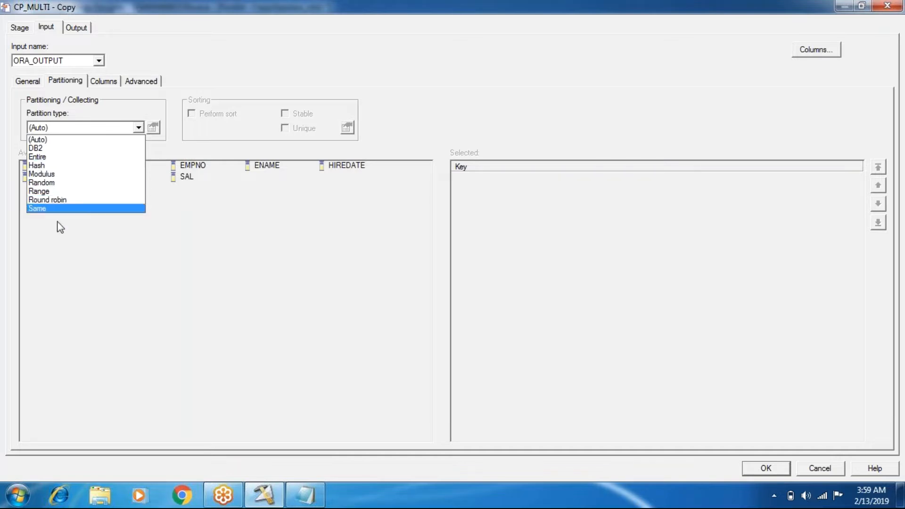
pyautogui.click(121, 348)
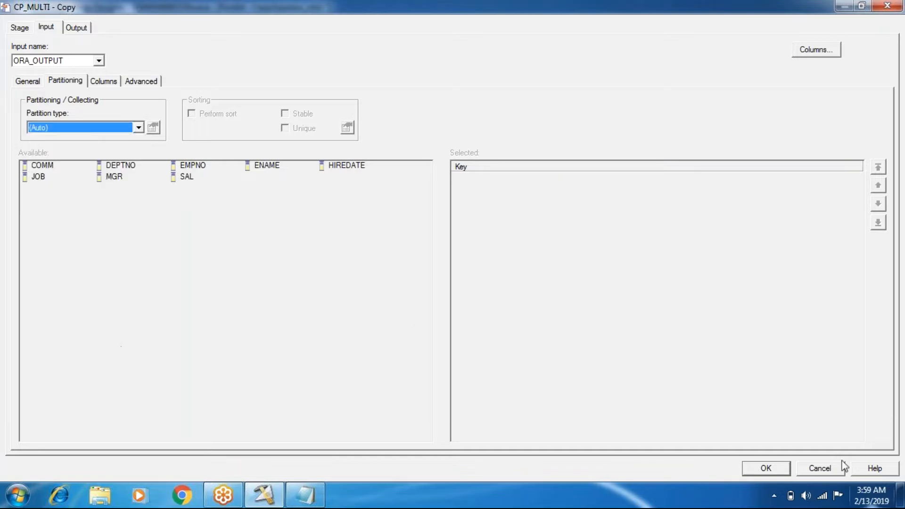
pyautogui.click(813, 475)
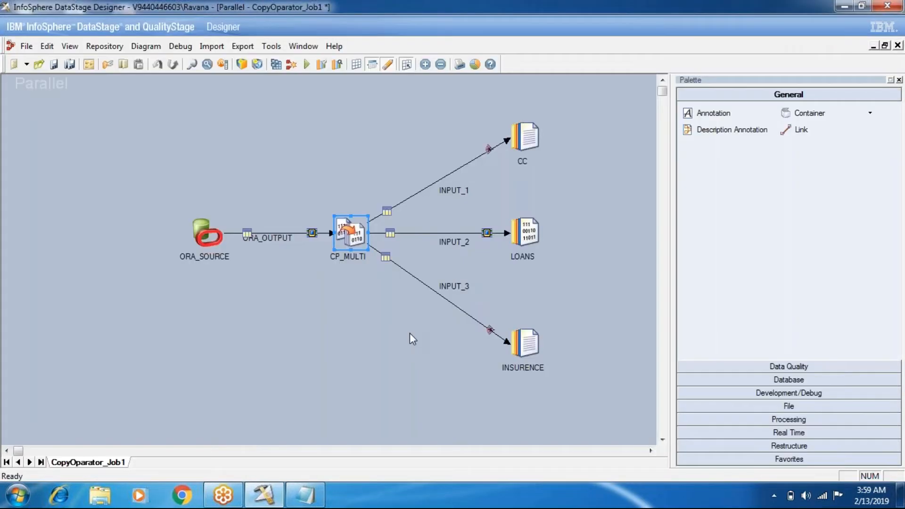
# - Reopen the CP_MULTI stage and set the partition type of its ORA_OUTPUT input link to Entire
pyautogui.doubleClick(351, 239)
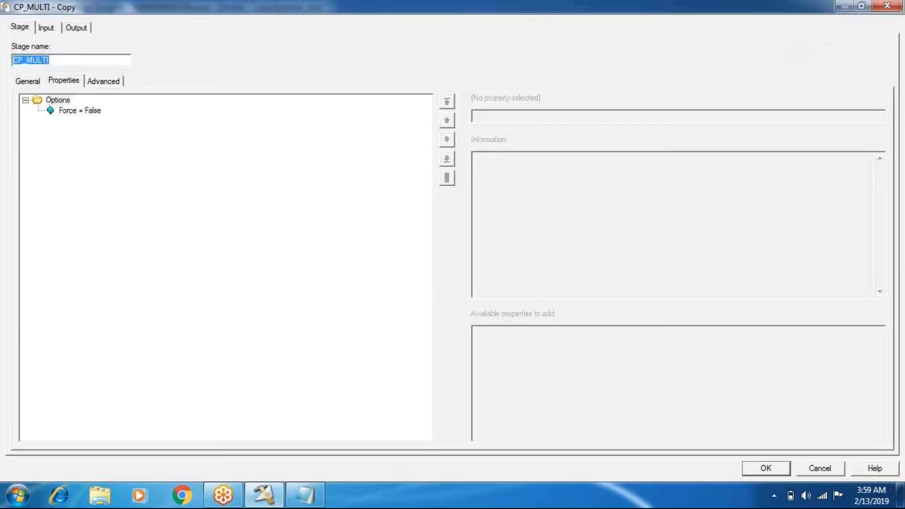
pyautogui.click(46, 29)
pyautogui.click(83, 126)
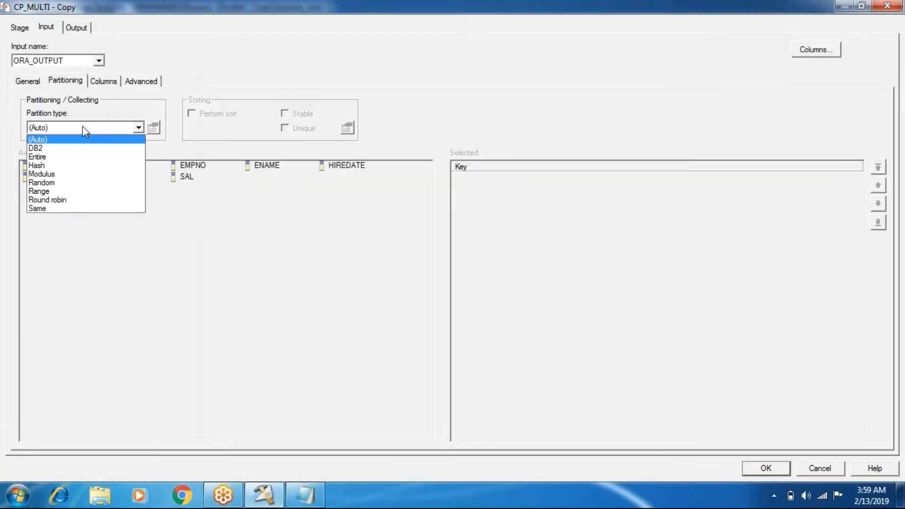
pyautogui.click(372, 395)
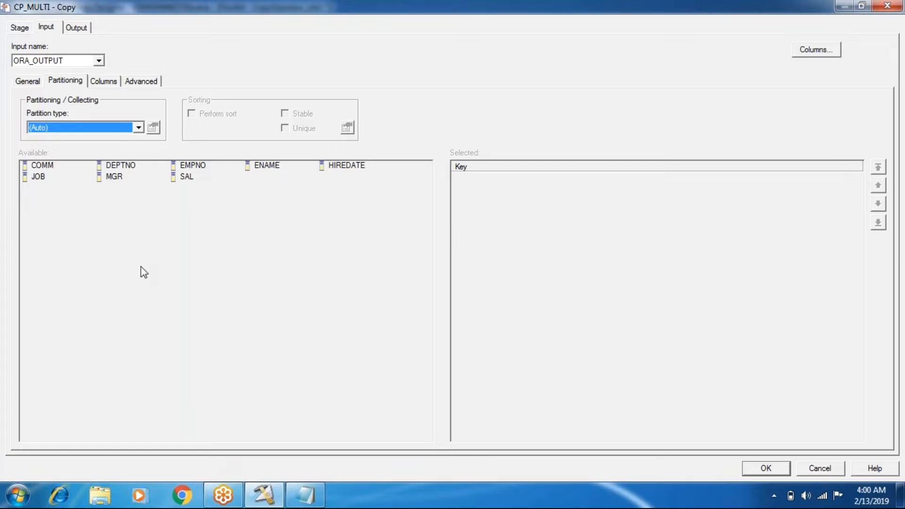
pyautogui.click(108, 128)
pyautogui.click(100, 156)
# - Compare the chosen type with the Notepad notes, highlighting Entire and the keyless techniques heading, and return to the CP_MULTI editor
pyautogui.click(304, 491)
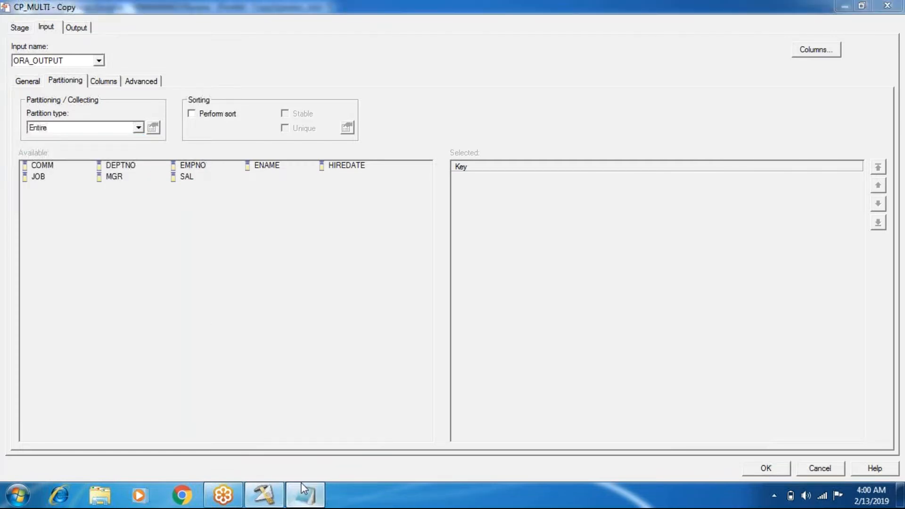
pyautogui.moveTo(316, 315); pyautogui.dragTo(244, 314)
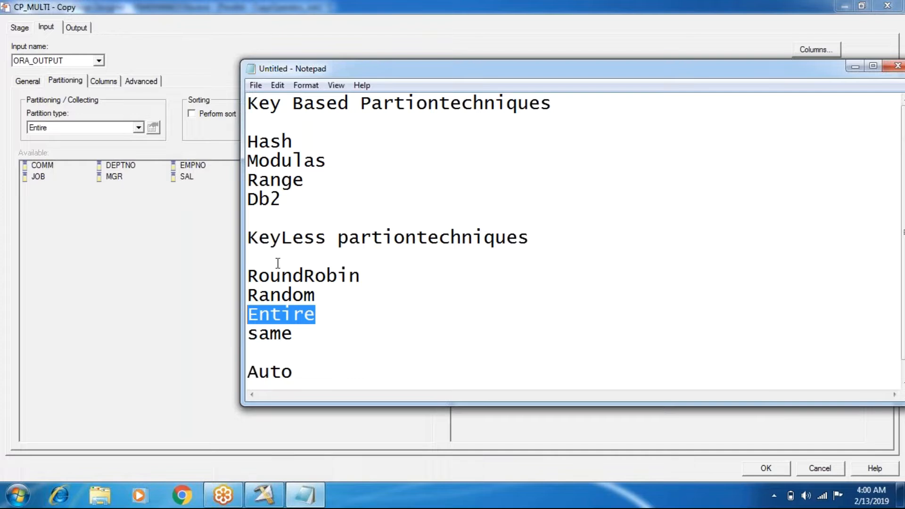
pyautogui.moveTo(267, 234); pyautogui.dragTo(529, 238)
pyautogui.click(171, 101)
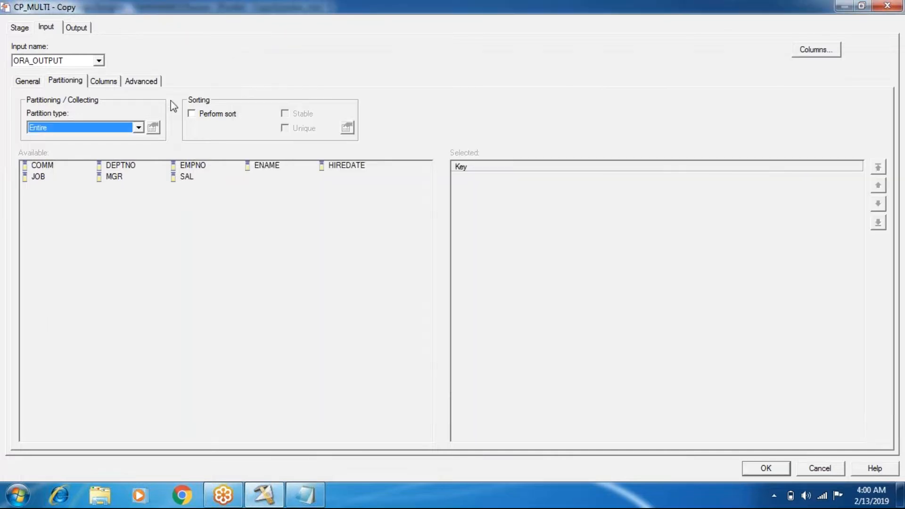
# - Turn Perform sort on and off again for the Entire partitioning and apply the stage settings
pyautogui.click(189, 113)
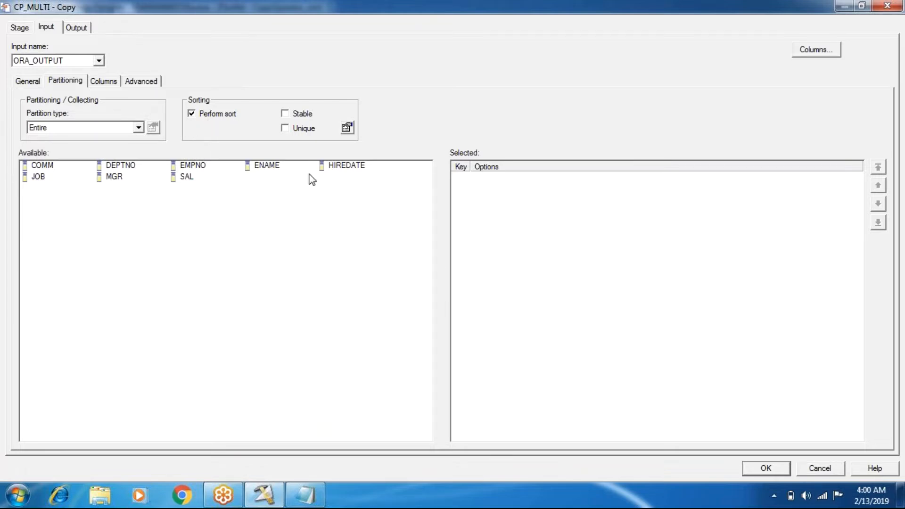
pyautogui.click(196, 114)
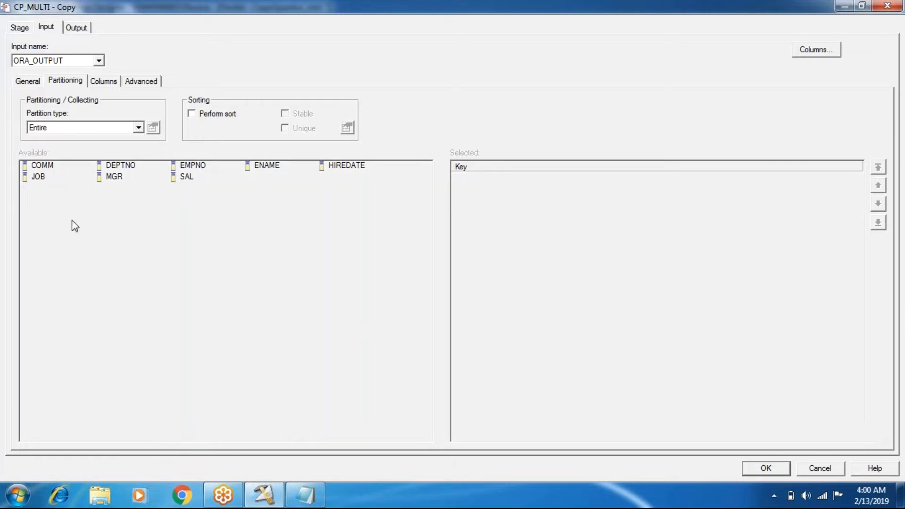
pyautogui.click(764, 469)
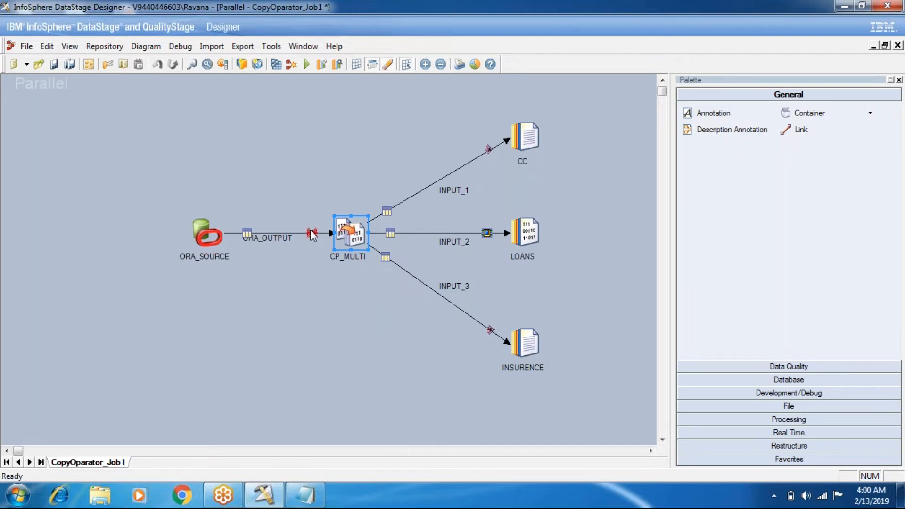
# - Hide and redisplay the link markings on the job canvas to examine the partitioning marks
pyautogui.click(373, 65)
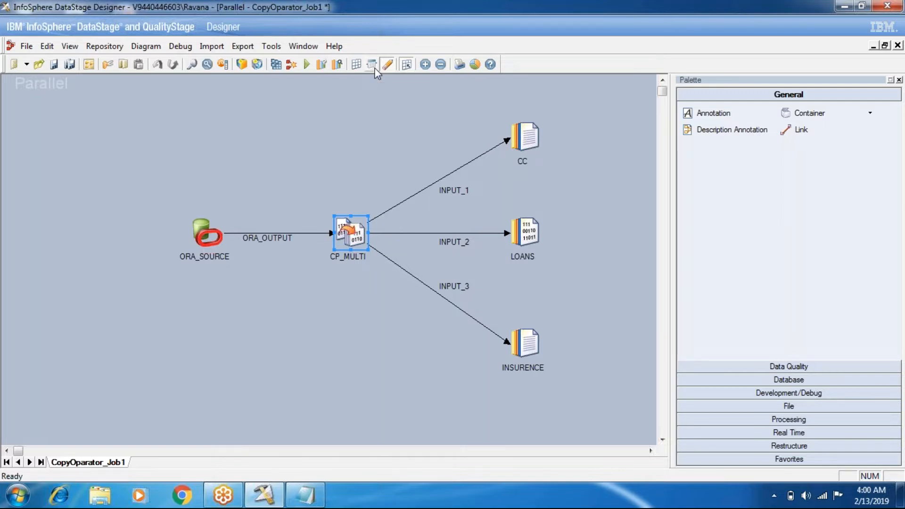
pyautogui.click(372, 65)
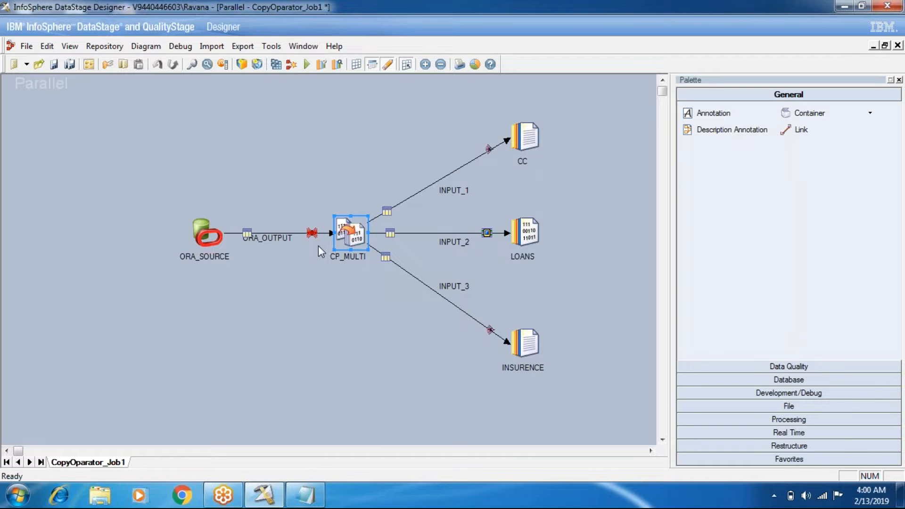
# - Review the partition types for CP_MULTI's input link and highlight Hash among the key-based techniques in the Notepad notes
pyautogui.doubleClick(339, 244)
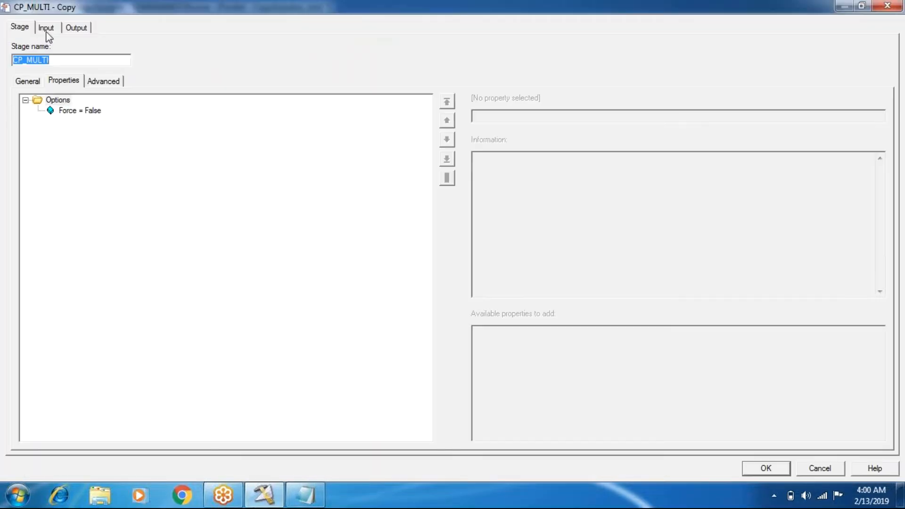
pyautogui.click(46, 28)
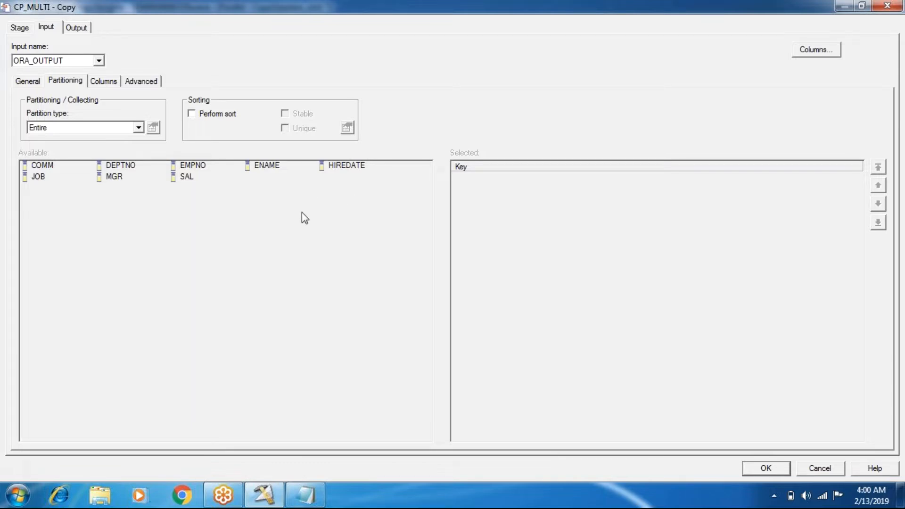
pyautogui.click(138, 128)
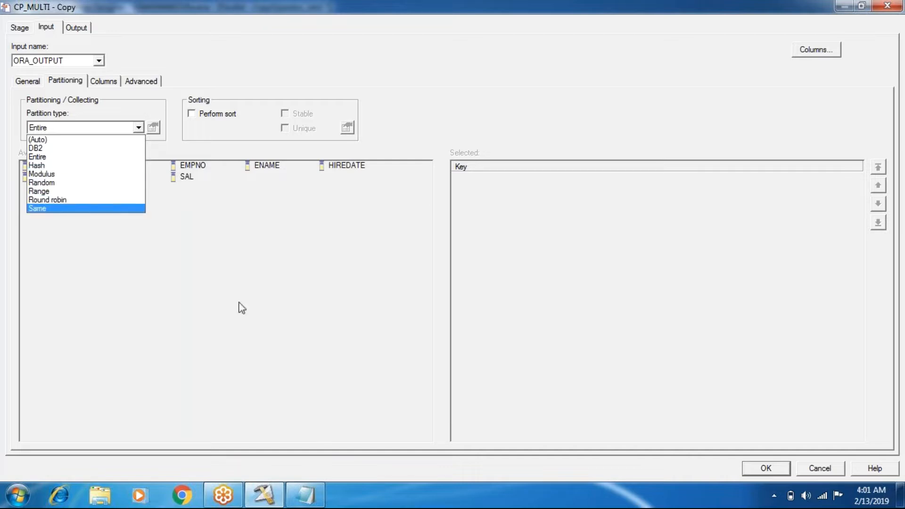
pyautogui.click(305, 495)
pyautogui.moveTo(292, 141); pyautogui.dragTo(248, 142)
# - Set the ORA_OUTPUT partition type to Hash with EMPNO as the partition key and apply the settings
pyautogui.click(138, 127)
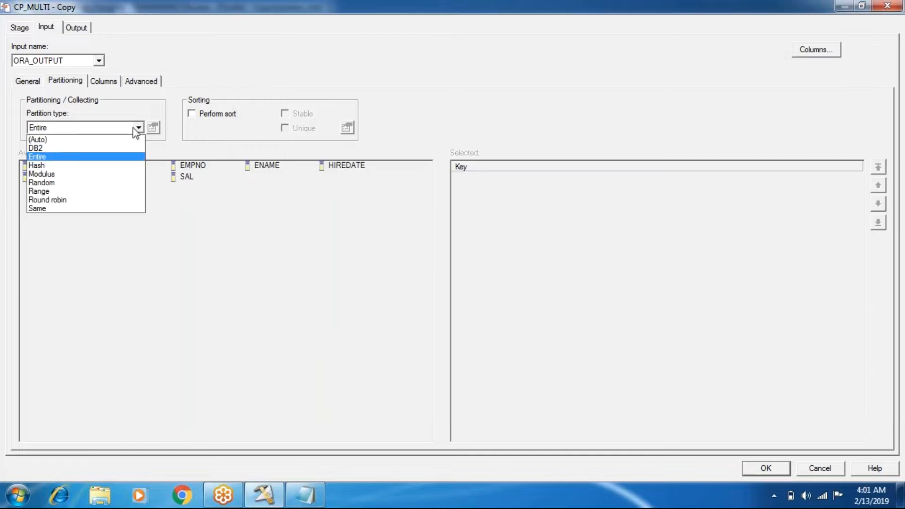
pyautogui.click(84, 166)
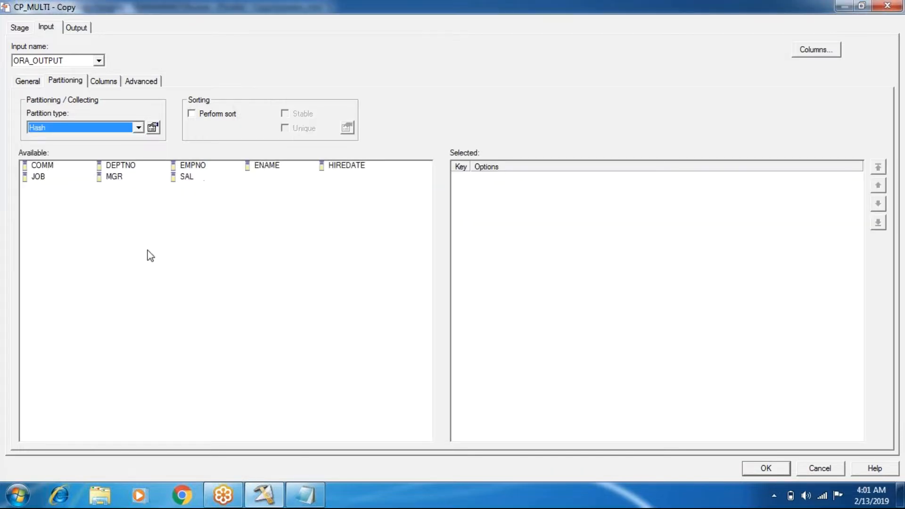
pyautogui.click(760, 474)
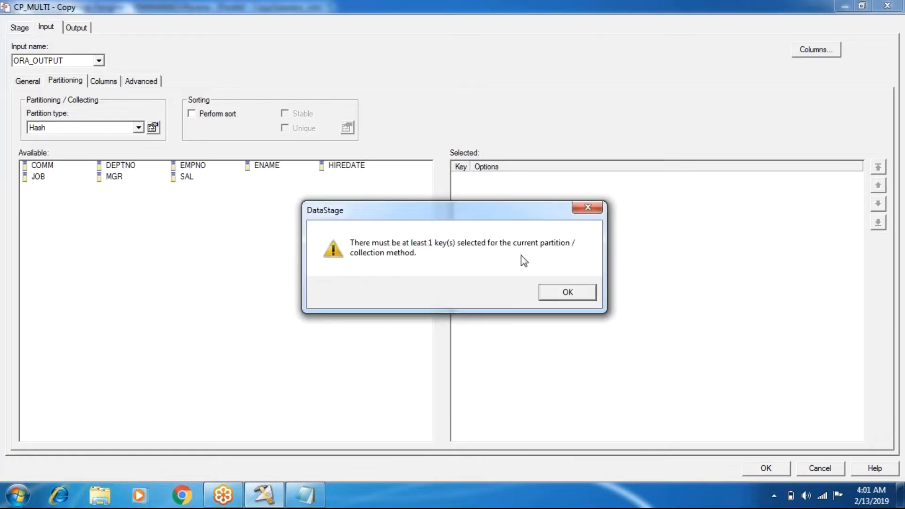
pyautogui.click(547, 295)
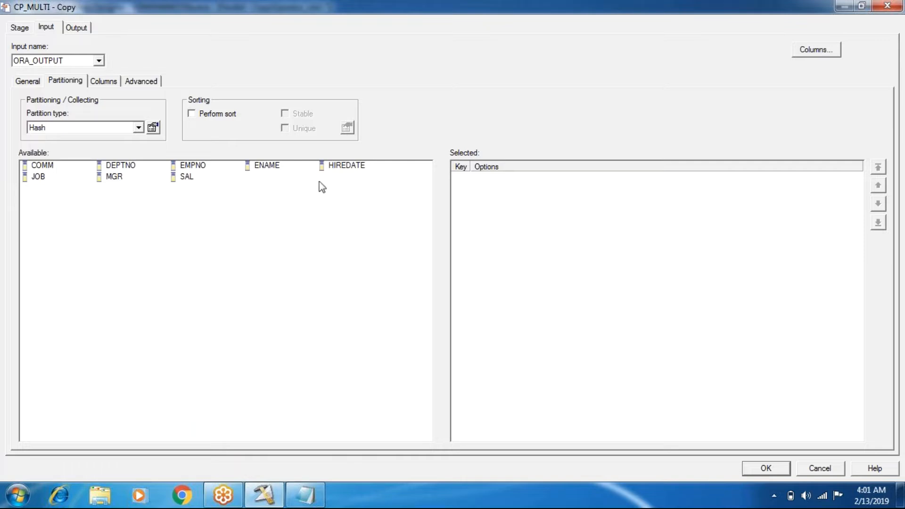
pyautogui.click(187, 169)
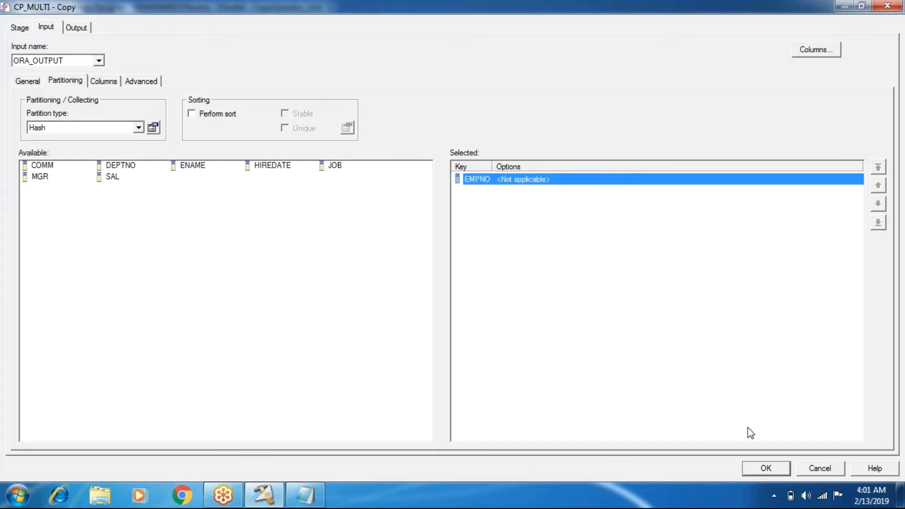
pyautogui.click(765, 468)
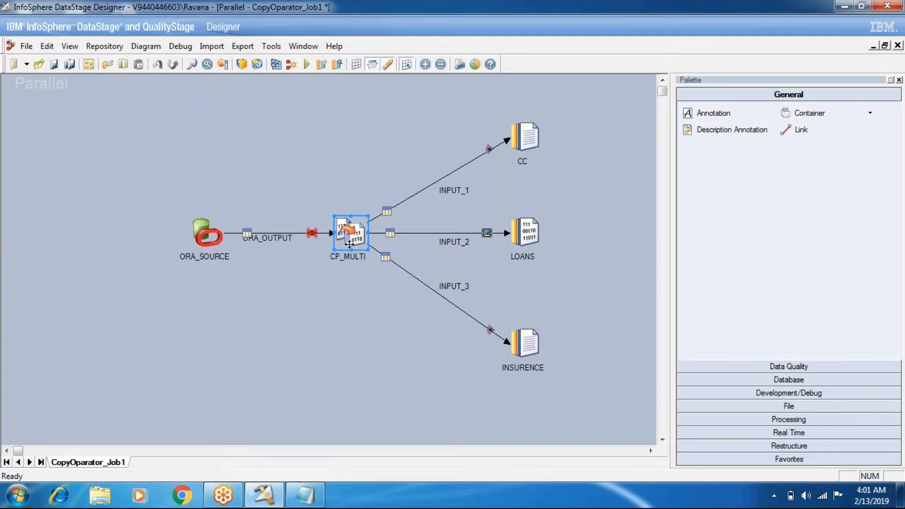
# - Reopen CP_MULTI's input partitioning, remove EMPNO from the selected keys, and review the available partition types
pyautogui.doubleClick(349, 244)
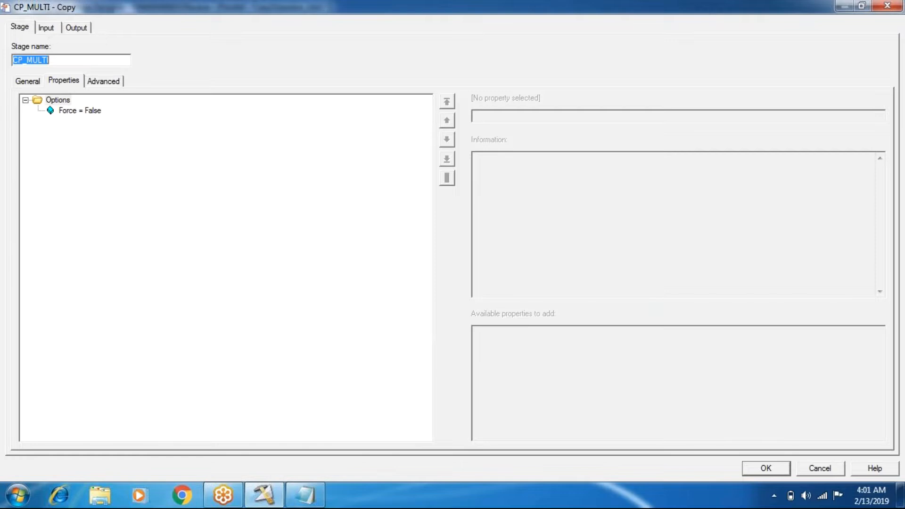
pyautogui.click(46, 27)
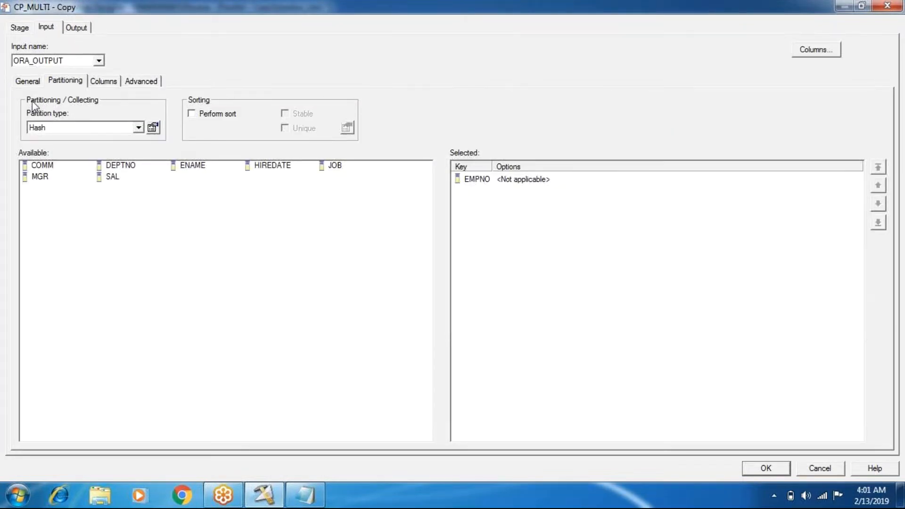
pyautogui.click(491, 181)
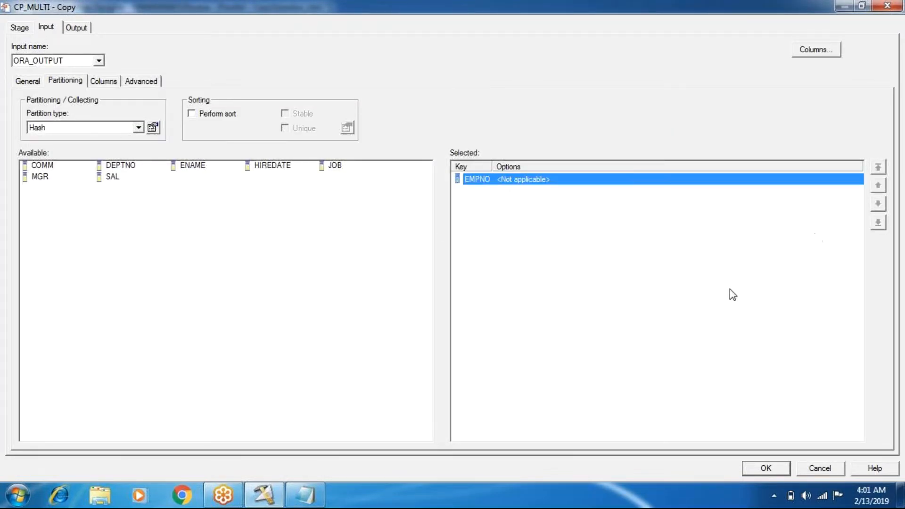
pyautogui.moveTo(183, 208); pyautogui.dragTo(180, 206)
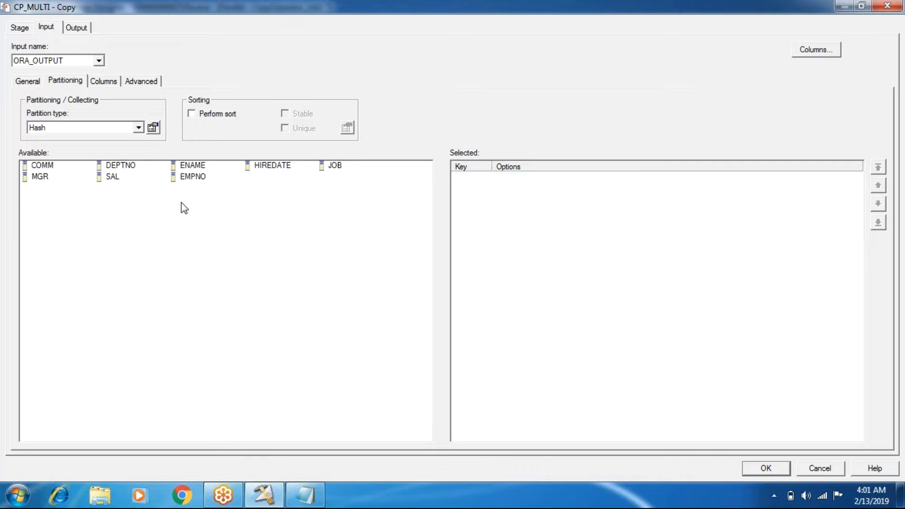
pyautogui.click(100, 129)
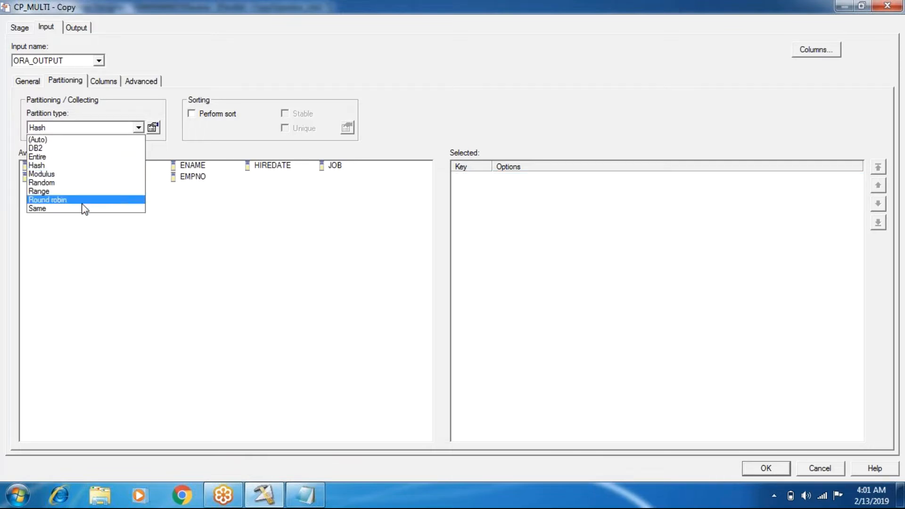
pyautogui.click(67, 258)
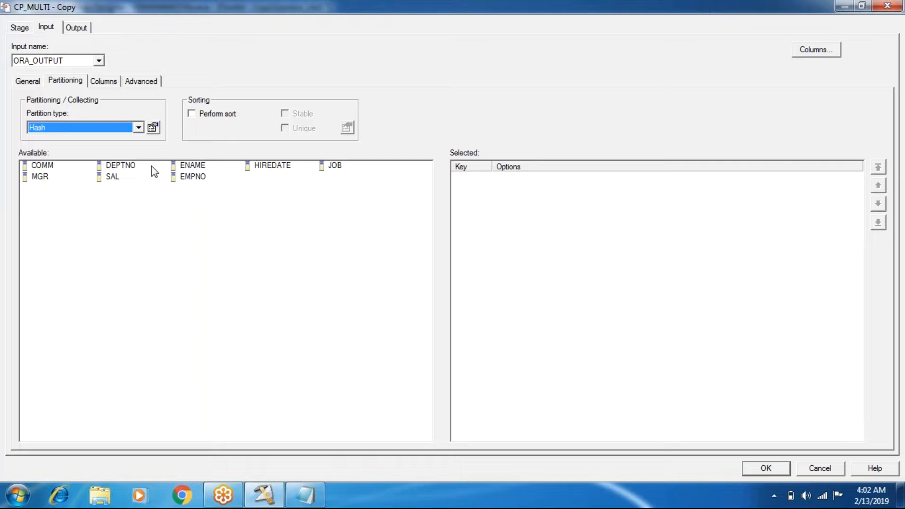
# - Configure ORA_OUTPUT with Entire partitioning and a Unique sort on DEPTNO, and apply the stage settings
pyautogui.click(192, 114)
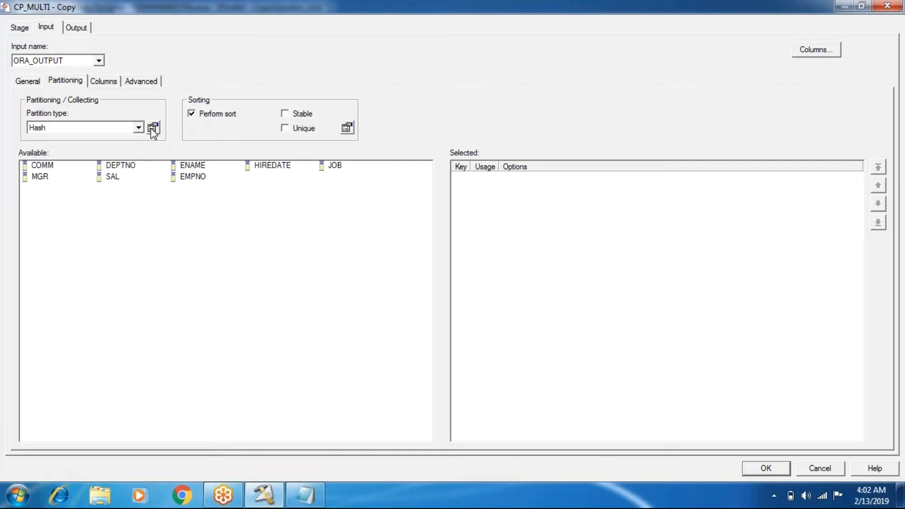
pyautogui.click(137, 127)
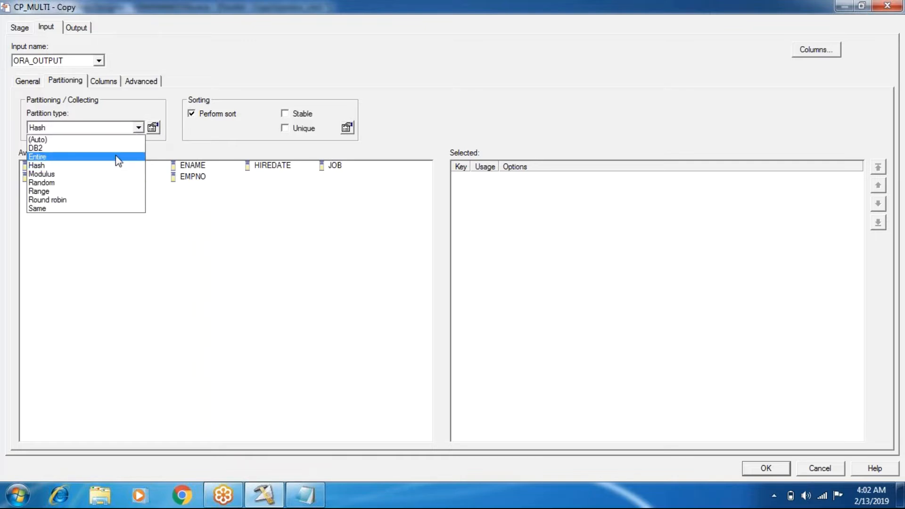
pyautogui.click(117, 157)
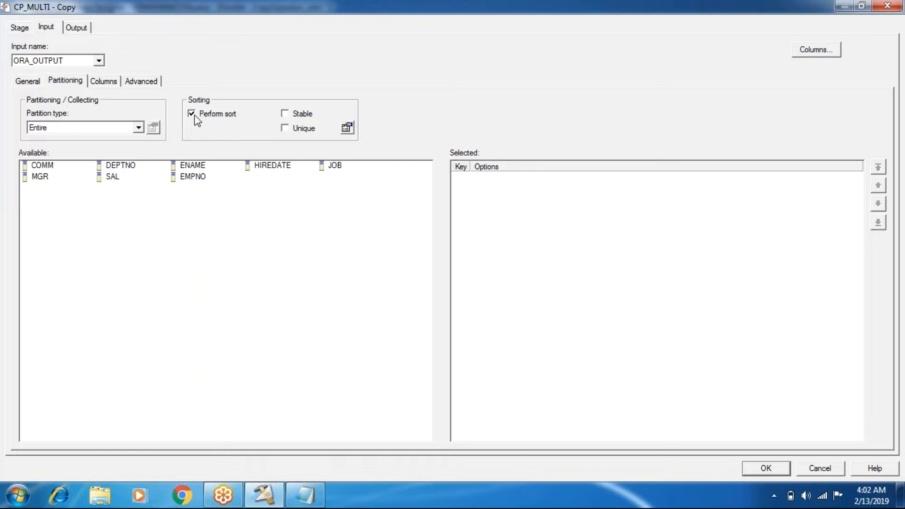
pyautogui.doubleClick(126, 170)
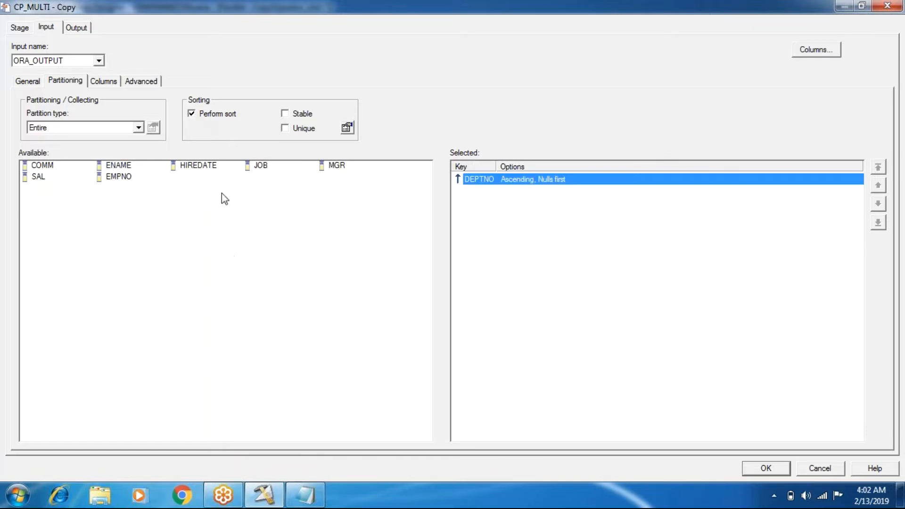
pyautogui.click(284, 128)
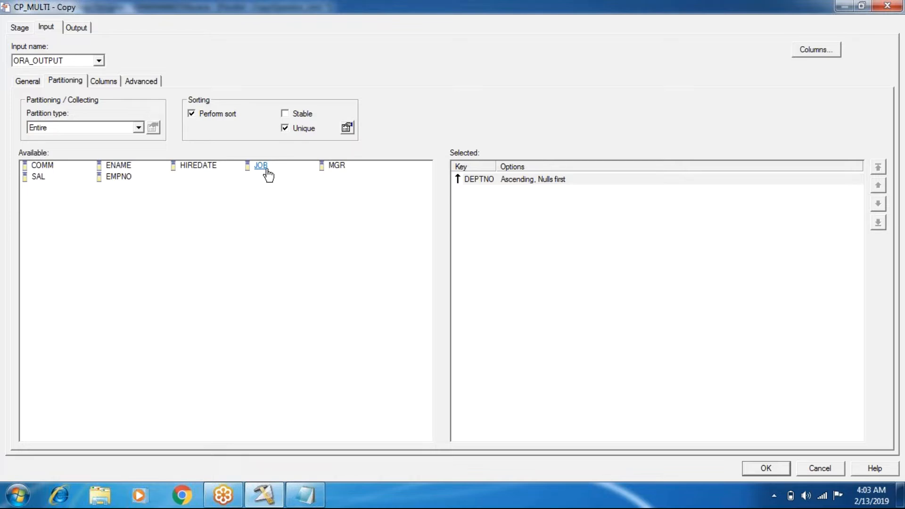
pyautogui.click(770, 471)
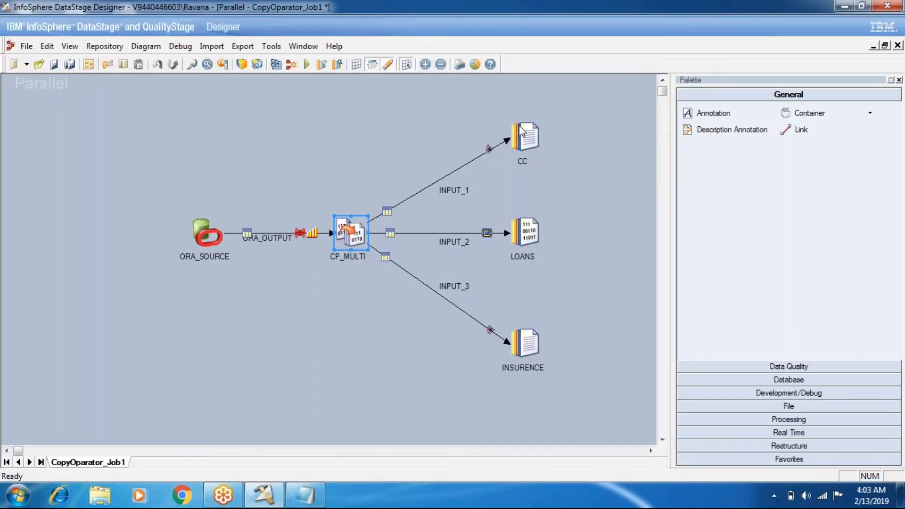
# - Delete the CC stage from the job together with its attached link
pyautogui.rightClick(520, 131)
pyautogui.click(544, 261)
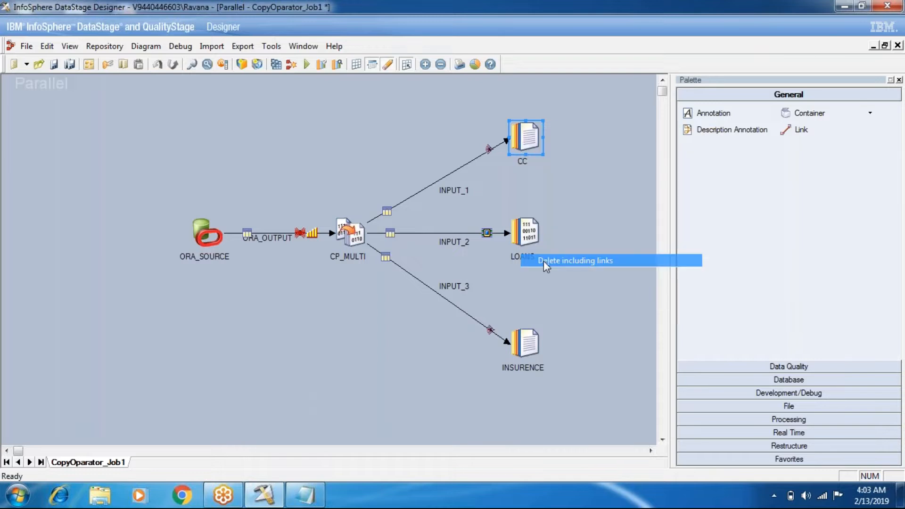
pyautogui.click(446, 282)
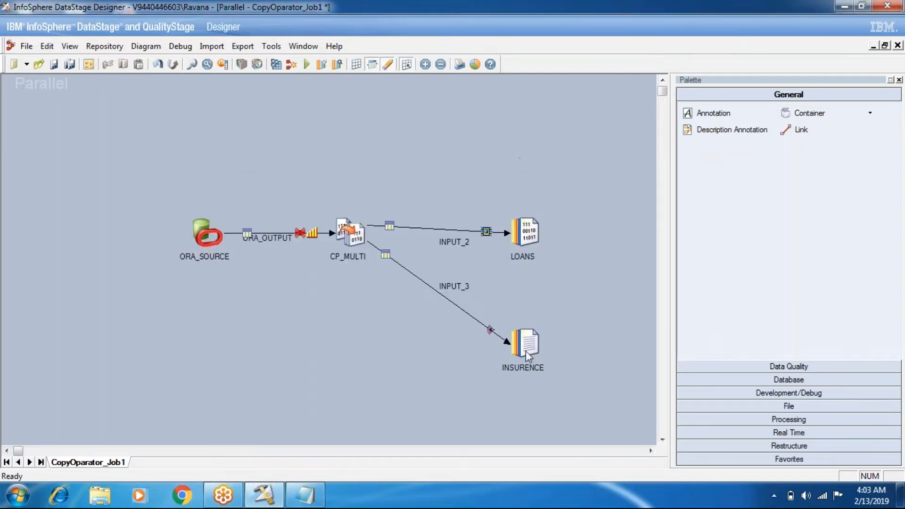
# - Delete the INSURENCE stage from the job together with its attached link
pyautogui.rightClick(525, 351)
pyautogui.click(558, 311)
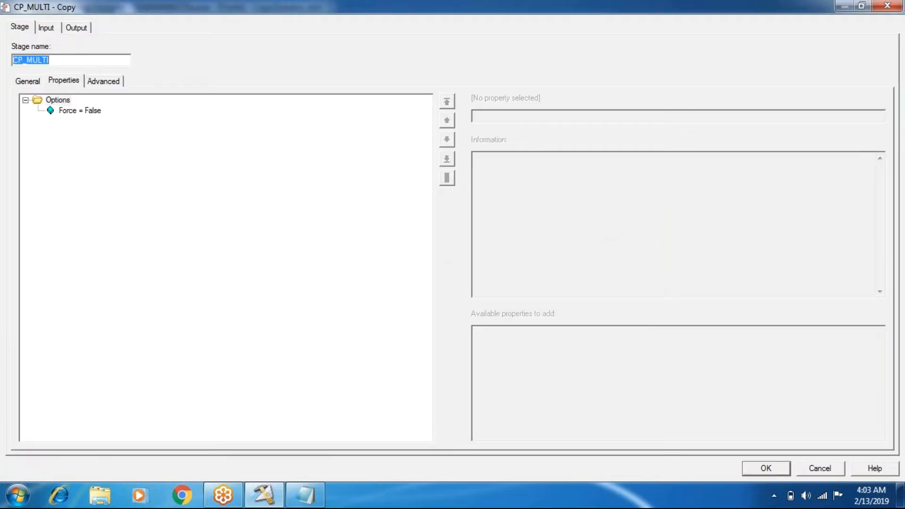
# - Set the partition type of CP_MULTI's ORA_OUTPUT input to Same, keeping the Unique sort on DEPTNO, and apply the stage settings
pyautogui.click(45, 26)
pyautogui.click(139, 127)
pyautogui.click(42, 211)
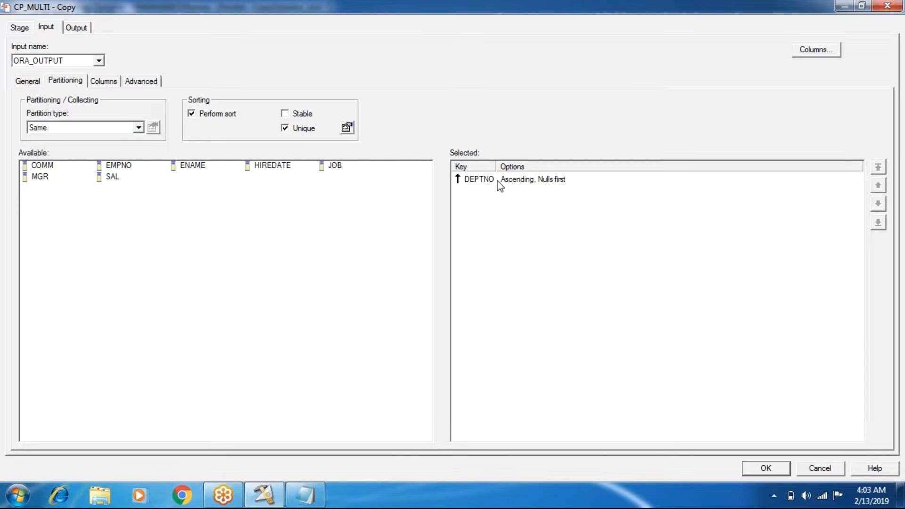
pyautogui.click(766, 468)
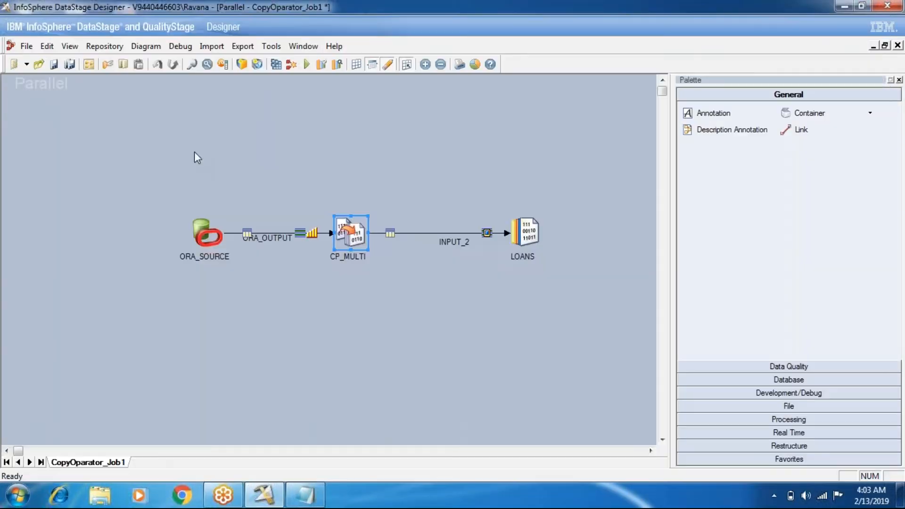
# - Compile and run CopyOparator_Job1, and check the row counts on the ORA_OUTPUT and INPUT_2 links
pyautogui.click(306, 65)
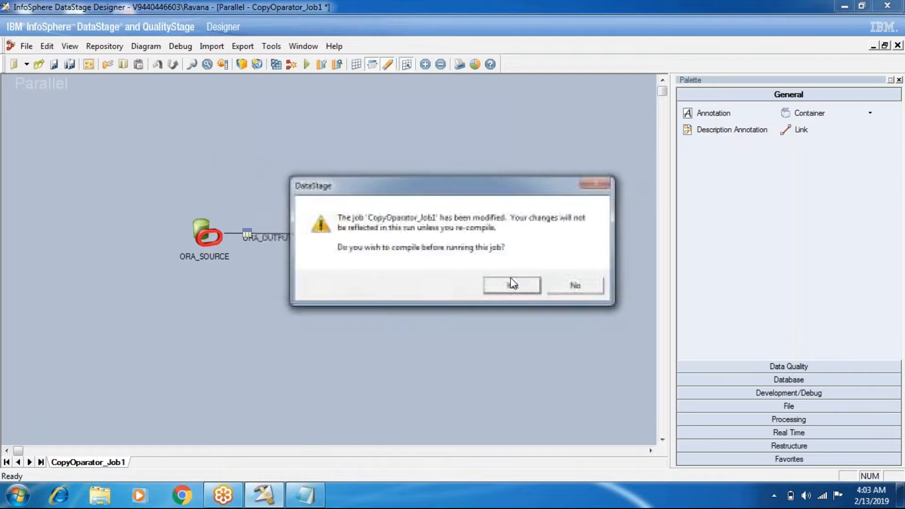
pyautogui.click(512, 285)
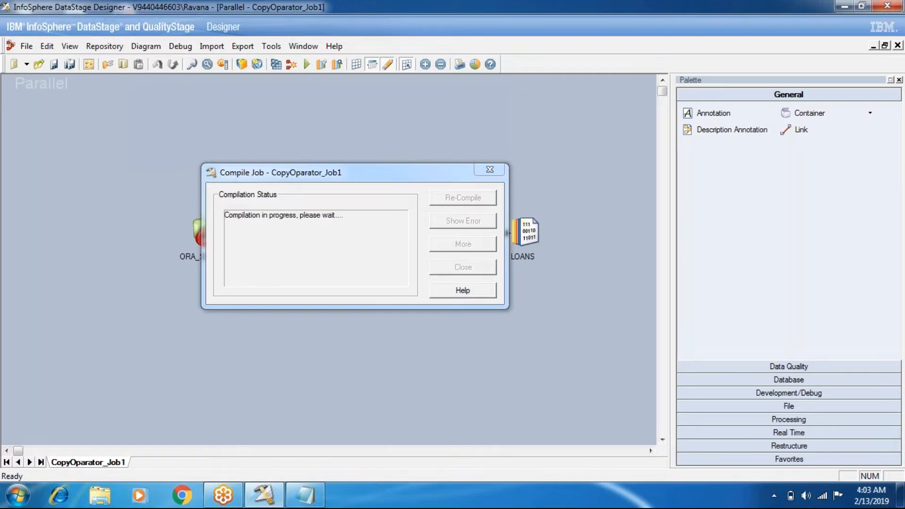
pyautogui.press('Escape')
pyautogui.hotkey('ctrl', 'F5')
pyautogui.click(200, 284)
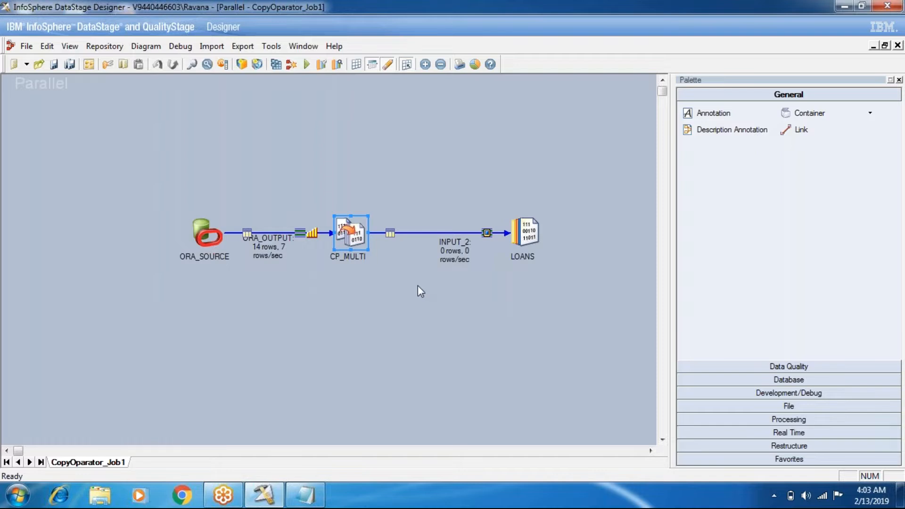
pyautogui.click(262, 250)
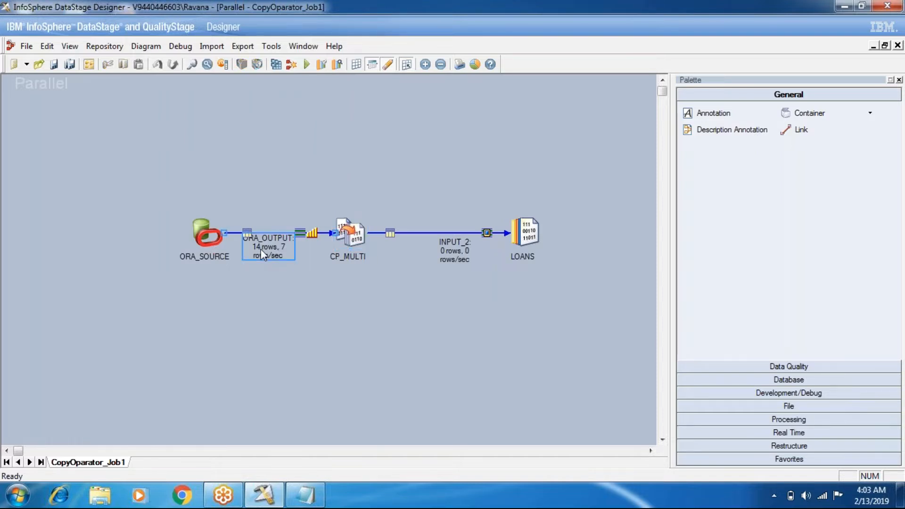
pyautogui.click(455, 250)
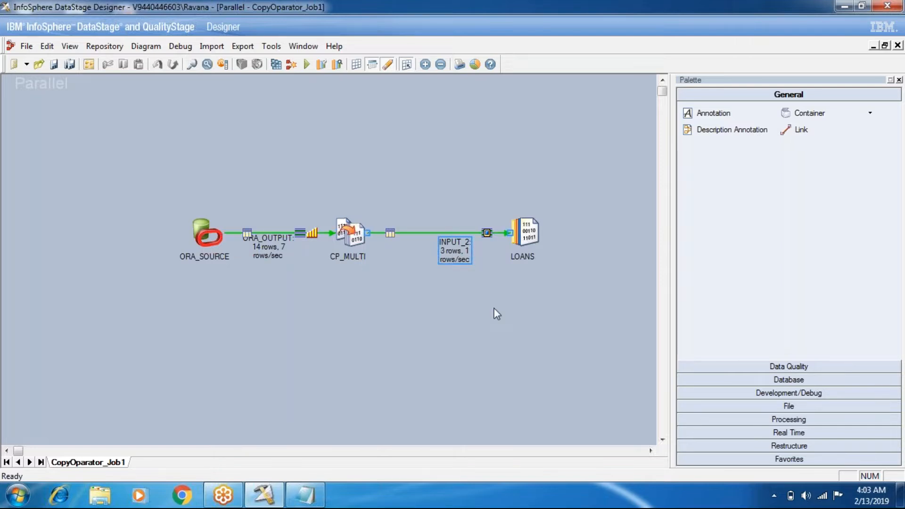
# - Review the partition type and sort key on CP_MULTI's input, and close the stage editor
pyautogui.rightClick(528, 233)
pyautogui.click(351, 231)
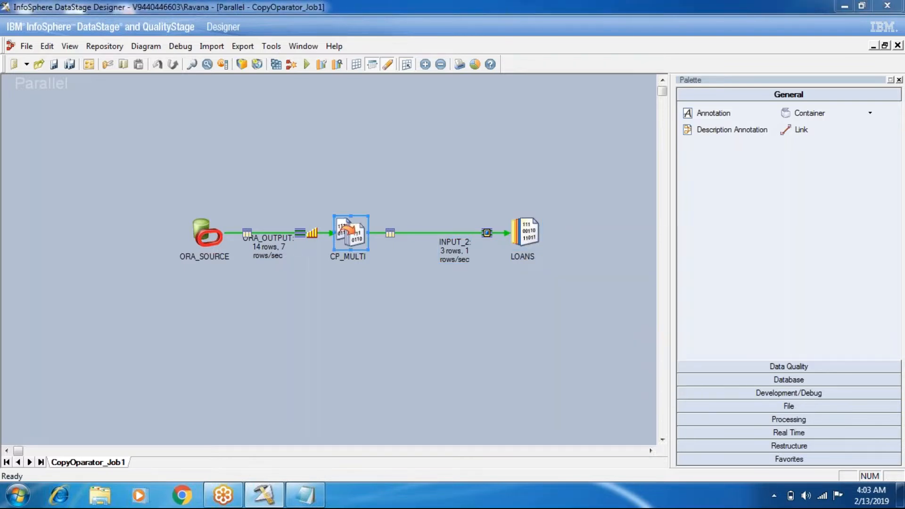
pyautogui.doubleClick(351, 231)
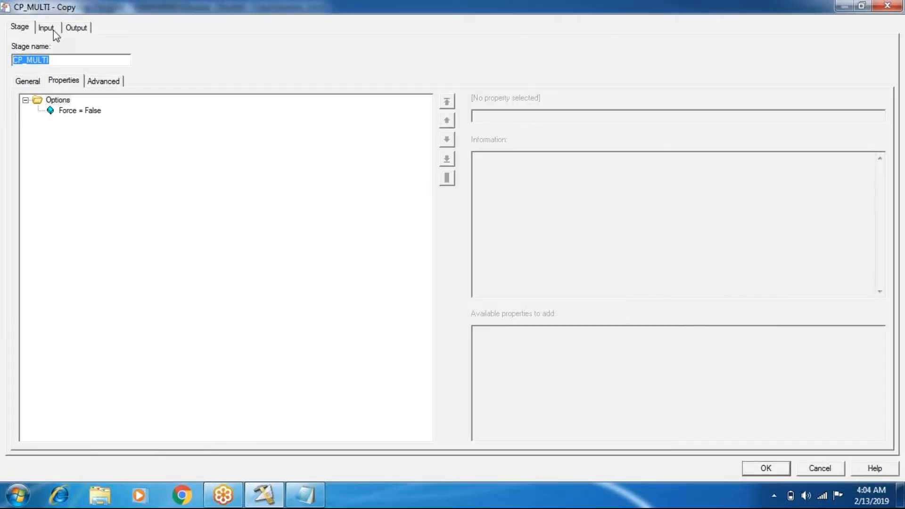
pyautogui.click(52, 30)
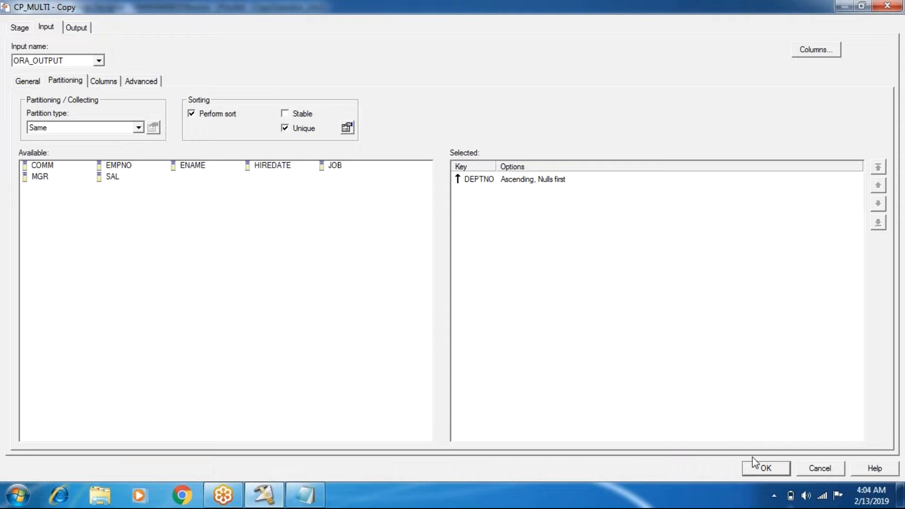
pyautogui.click(766, 468)
# - View the INPUT_2 data of the LOANS stage, and close the data browser
pyautogui.rightClick(518, 231)
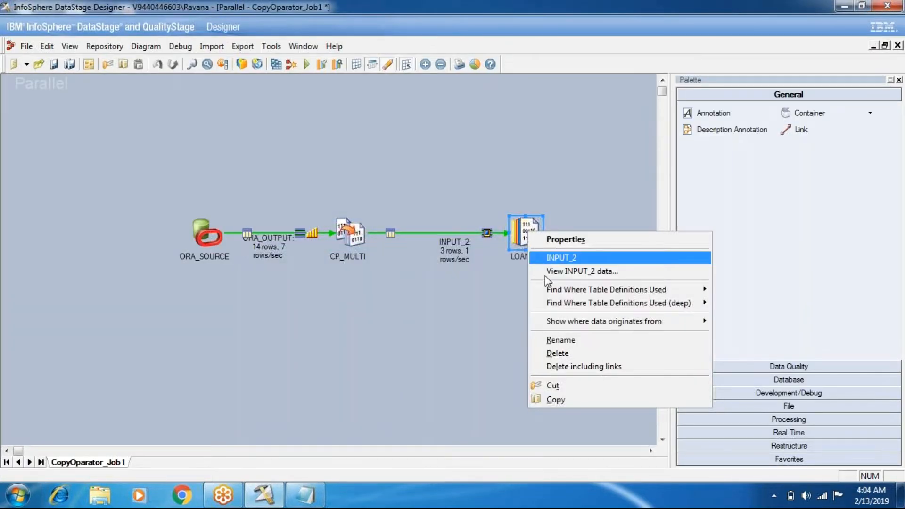
pyautogui.click(545, 276)
pyautogui.click(553, 215)
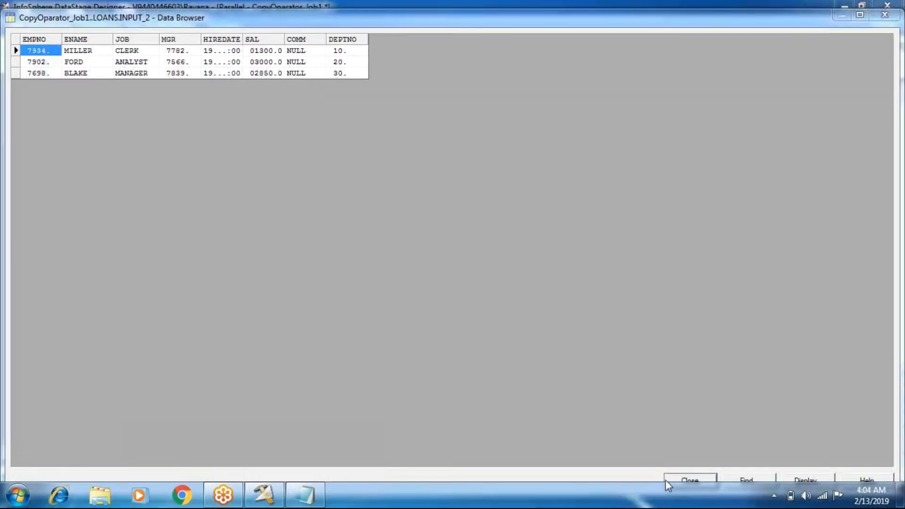
pyautogui.click(684, 479)
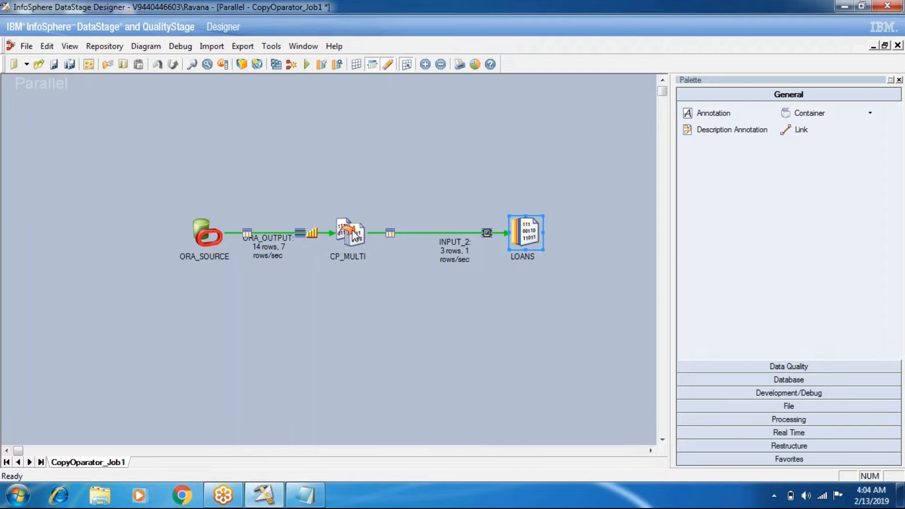
# - Replace DEPTNO with JOB as the Unique sort key on CP_MULTI's input, and apply the stage settings
pyautogui.doubleClick(355, 234)
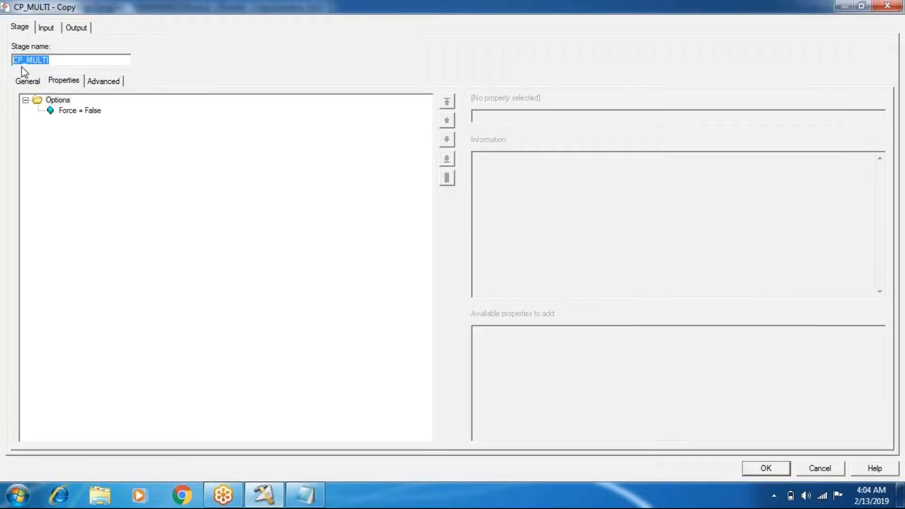
pyautogui.click(45, 26)
pyautogui.doubleClick(506, 179)
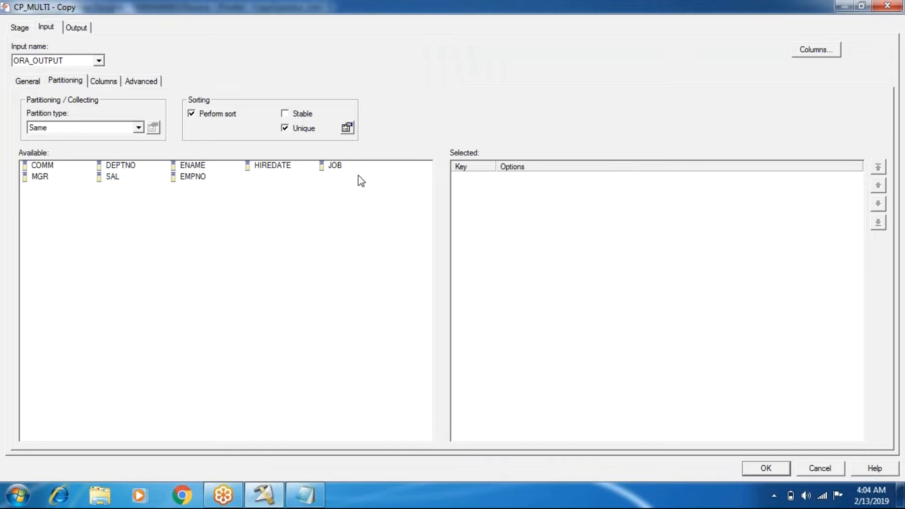
pyautogui.click(779, 467)
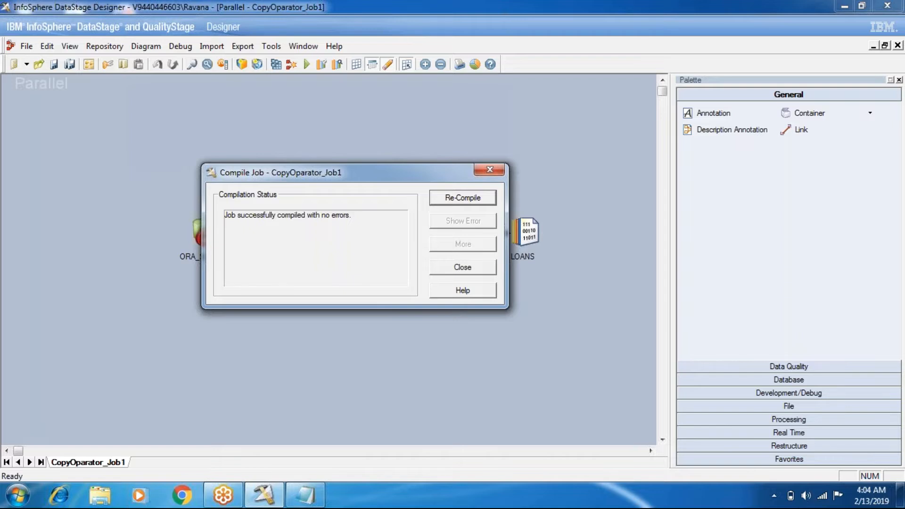
# - Compile and run the job with the changed sort key, and close CopyOparator_Job1
pyautogui.click(440, 271)
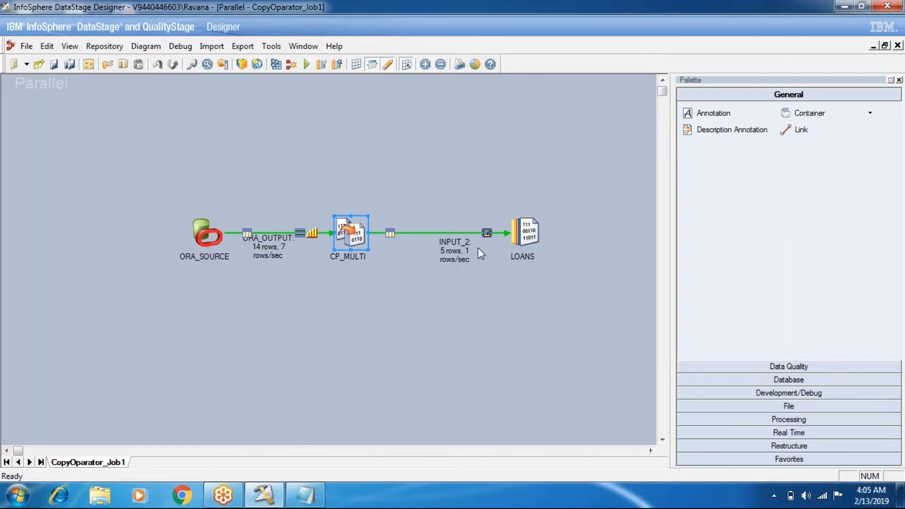
pyautogui.click(898, 45)
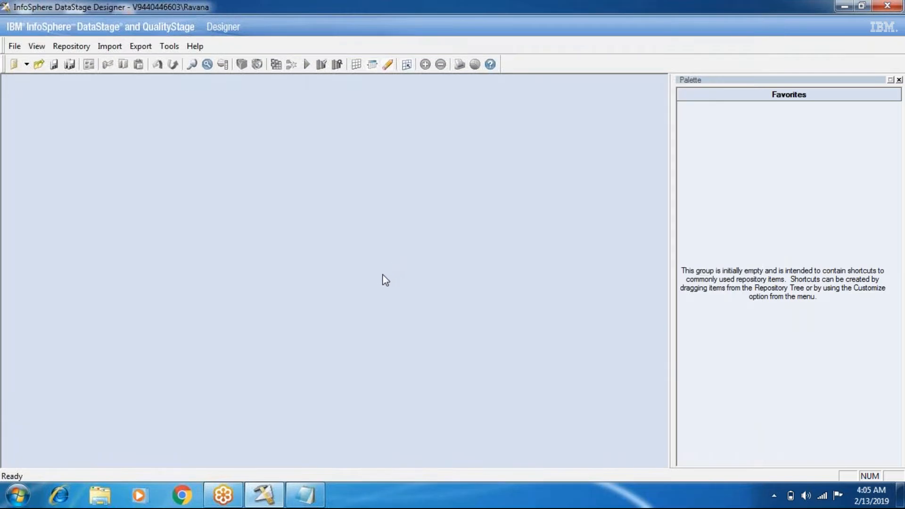
# - Switch to Notepad and move the KeyLess partiontechniques list above the Key Based Partiontechniques list, removing surplus blank lines between them
pyautogui.click(307, 501)
pyautogui.moveTo(311, 342); pyautogui.dragTo(252, 228)
pyautogui.hotkey('ctrl', 'c')
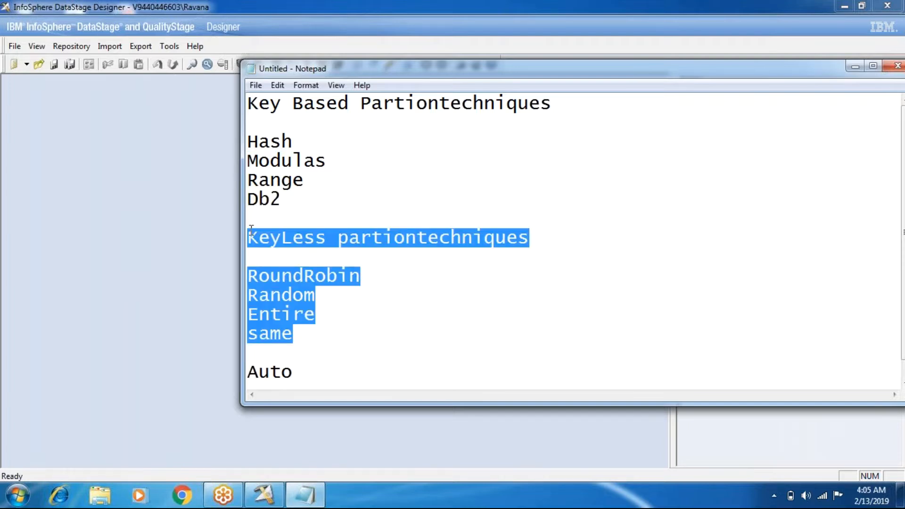
pyautogui.press('BackSpace')
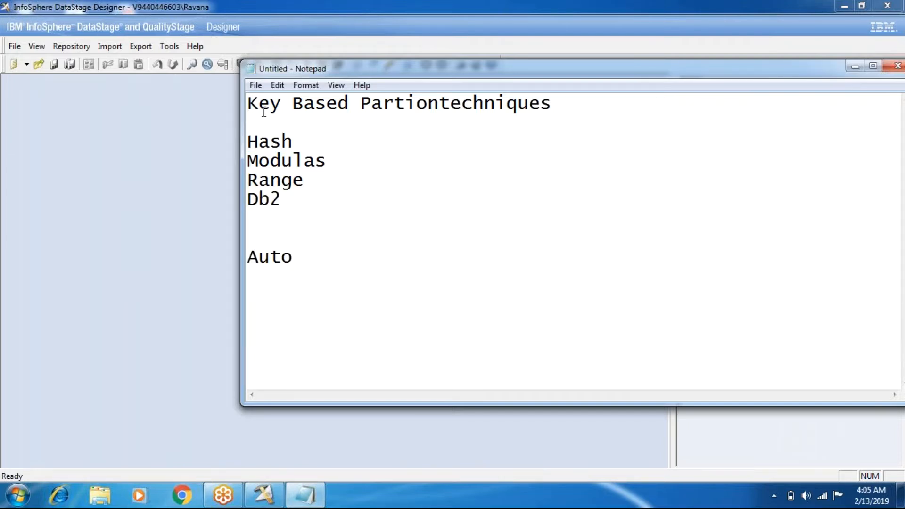
pyautogui.press('Return')
pyautogui.press('Return')
pyautogui.press('Return')
pyautogui.press('Return')
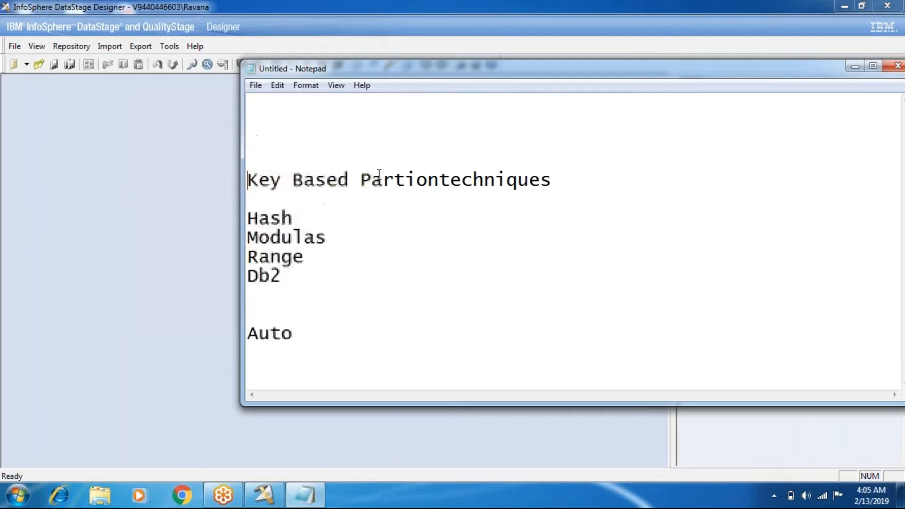
pyautogui.click(307, 103)
pyautogui.hotkey('ctrl', 'v')
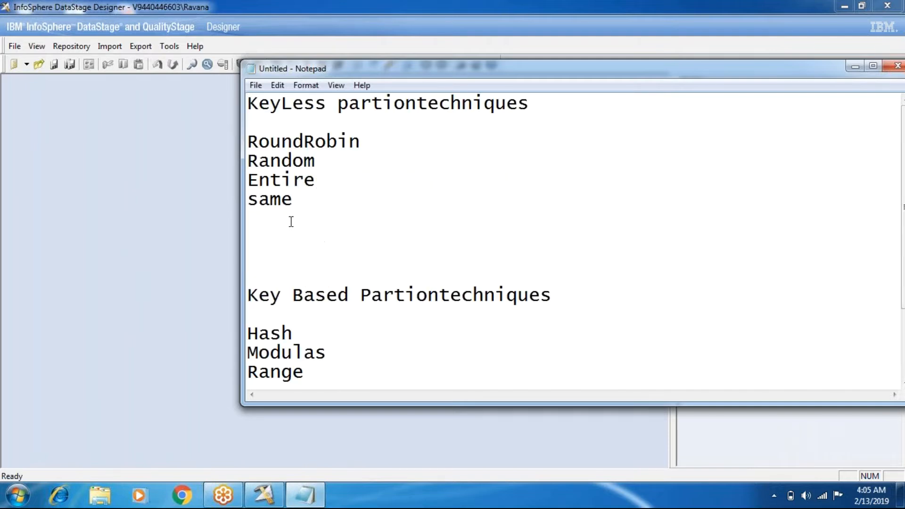
pyautogui.press('Delete')
pyautogui.press('Delete')
pyautogui.press('Delete')
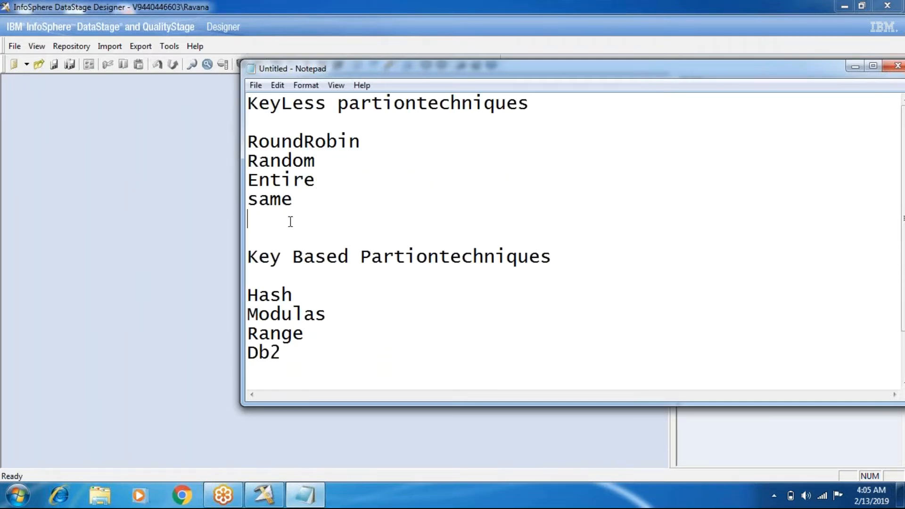
# - Bring the Notepad notes back to the front and highlight RoundRobin in the keyless list
pyautogui.click(121, 129)
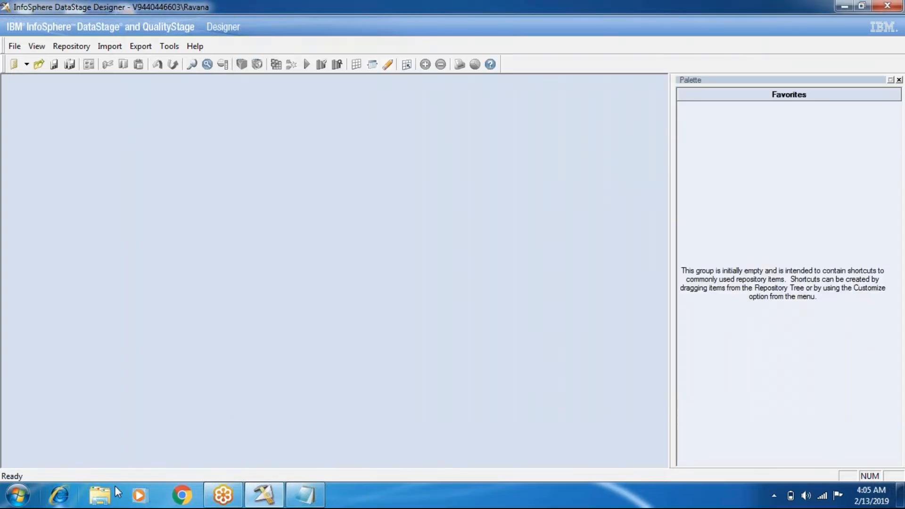
pyautogui.click(297, 489)
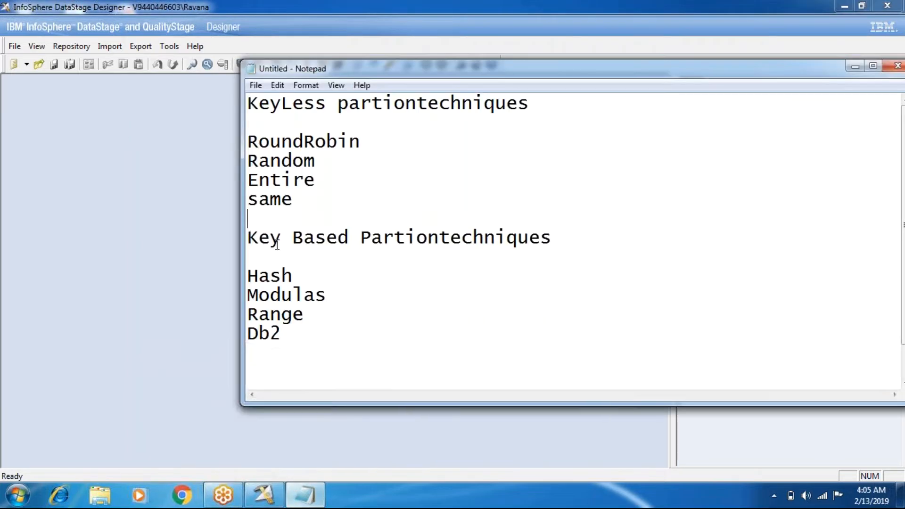
pyautogui.doubleClick(302, 141)
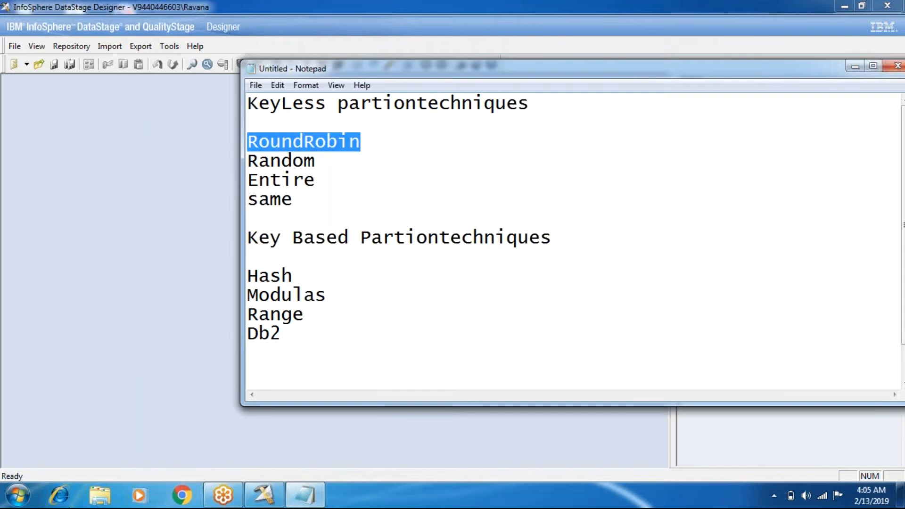
# - Open Paint and draw a text box of about 1320 × 510 px across the blank canvas
pyautogui.click(18, 495)
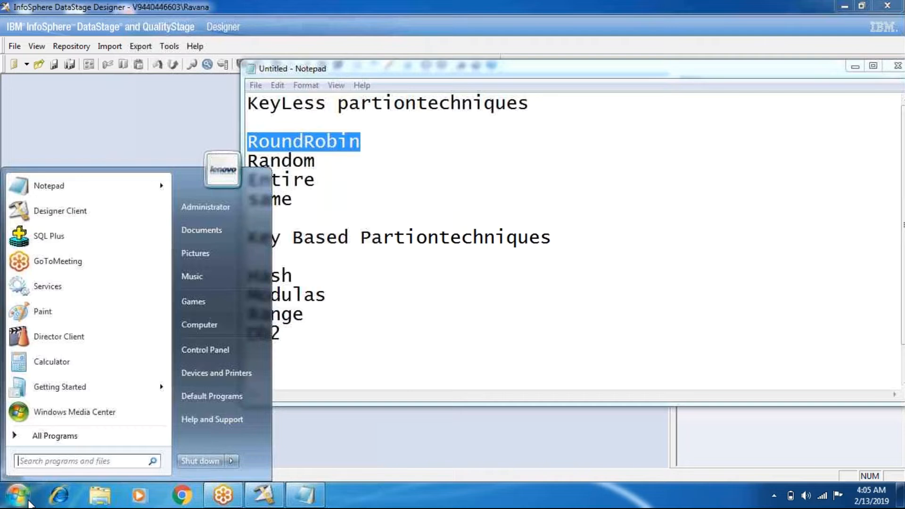
pyautogui.click(42, 311)
pyautogui.moveTo(11, 101)
pyautogui.mouseDown()
pyautogui.moveTo(415, 331)
pyautogui.moveTo(890, 445)
pyautogui.mouseUp()
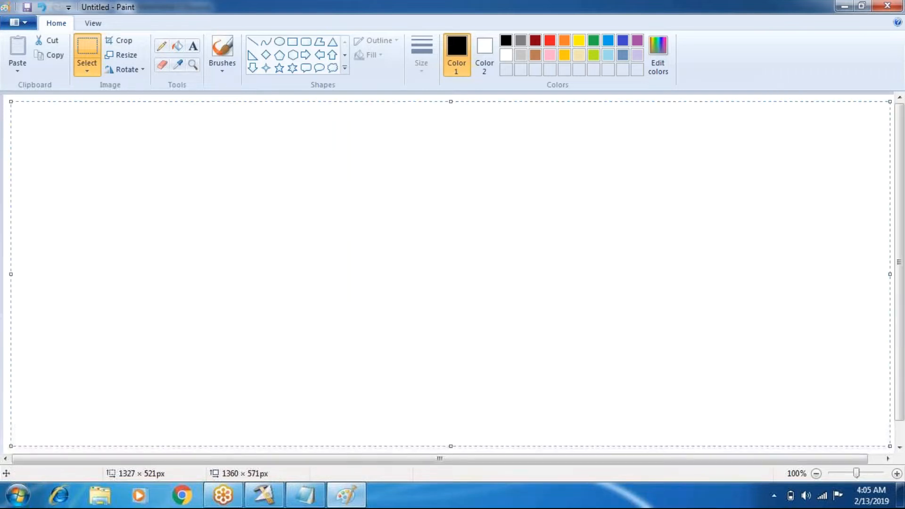
pyautogui.click(193, 46)
pyautogui.moveTo(11, 107); pyautogui.dragTo(888, 446)
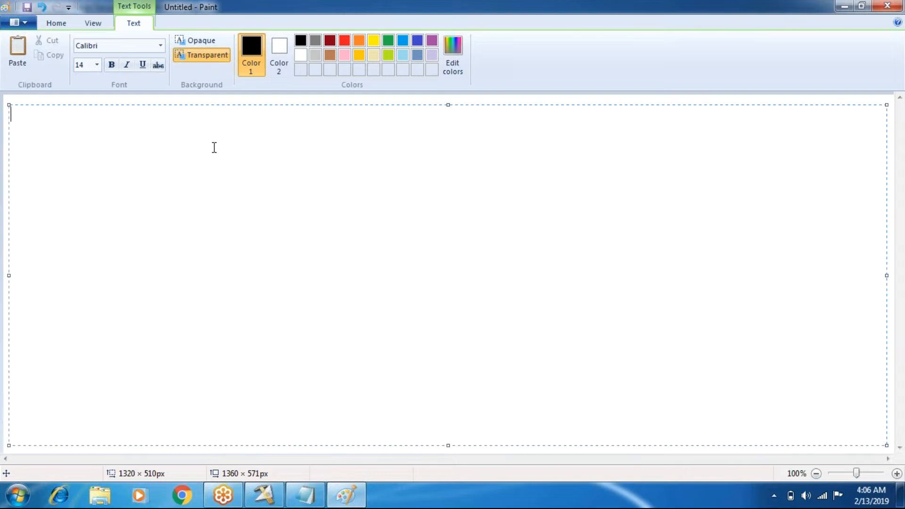
# - Enter the numbers 1 to 12 down the text box, with a blank line between consecutive numbers
pyautogui.write('1')
pyautogui.press('Return')
pyautogui.press('Return')
pyautogui.write('2')
pyautogui.press('Return')
pyautogui.write('2')
pyautogui.press('BackSpace')
pyautogui.press('Return')
pyautogui.write('3  ')
pyautogui.write('4')
pyautogui.press('Return')
pyautogui.press('Return')
pyautogui.write('5')
pyautogui.press('Return')
pyautogui.write('6')
pyautogui.press('BackSpace')
pyautogui.press('Return')
pyautogui.write('6')
pyautogui.press('Return')
pyautogui.write('7')
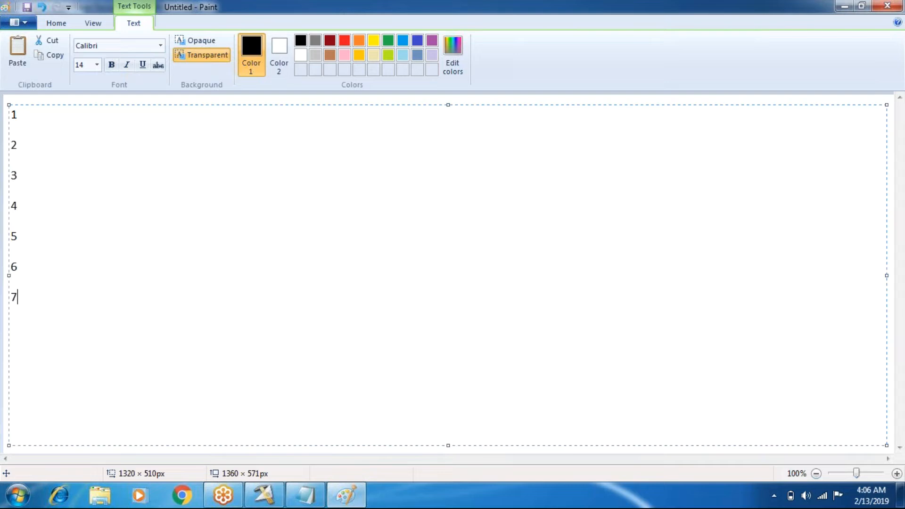
pyautogui.press('Return')
pyautogui.write('8 ')
pyautogui.write('9')
pyautogui.press('Return')
pyautogui.write('10')
pyautogui.press('Return')
pyautogui.write('11')
pyautogui.press('Return')
pyautogui.write('12')
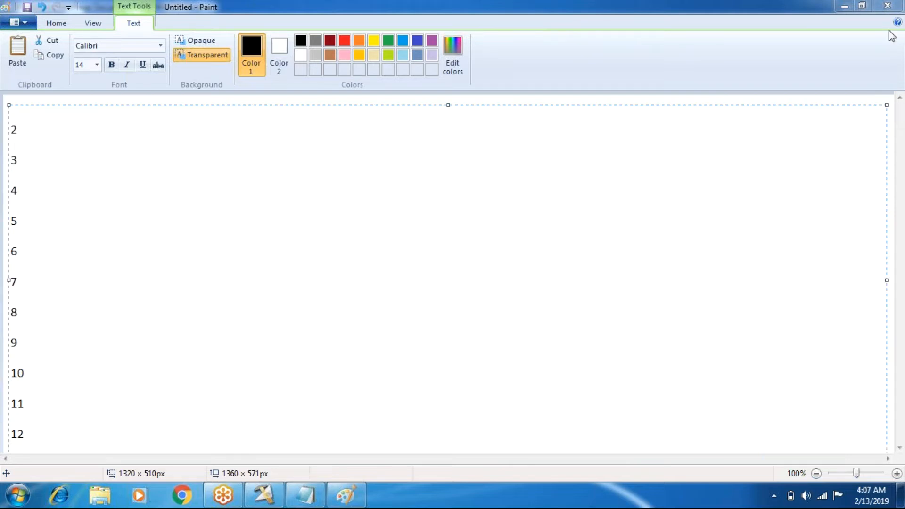
# - Extend the text box up to the canvas's upper edge so all numbers fit, and commit the text
pyautogui.moveTo(448, 104); pyautogui.dragTo(449, 94)
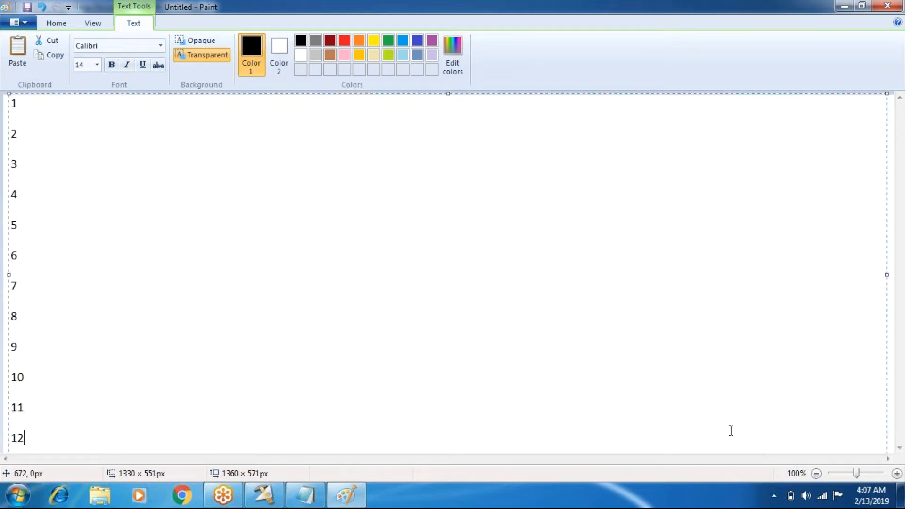
pyautogui.click(373, 338)
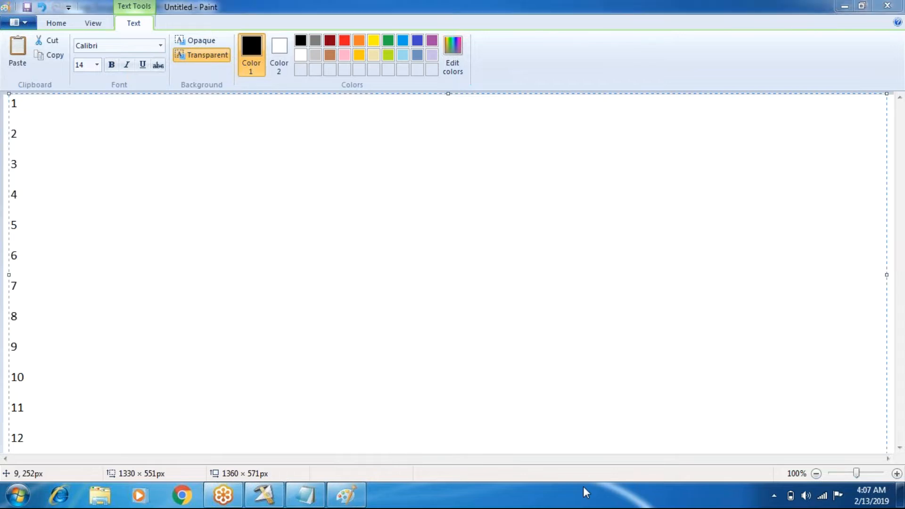
pyautogui.click(890, 430)
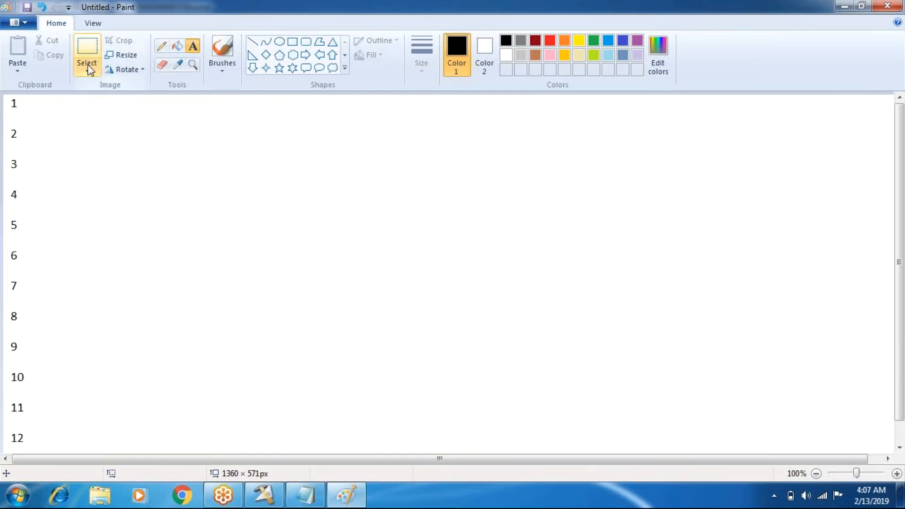
pyautogui.click(114, 55)
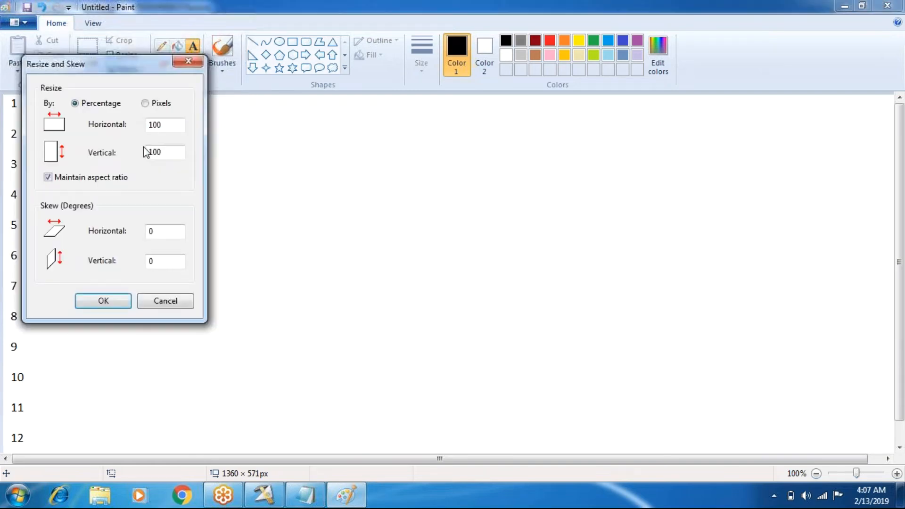
pyautogui.click(165, 301)
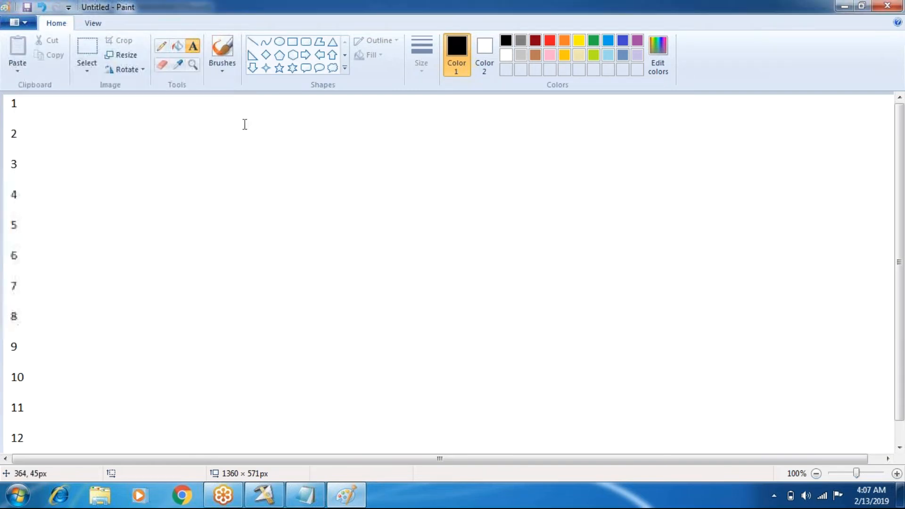
pyautogui.click(290, 44)
pyautogui.moveTo(249, 139); pyautogui.dragTo(315, 197)
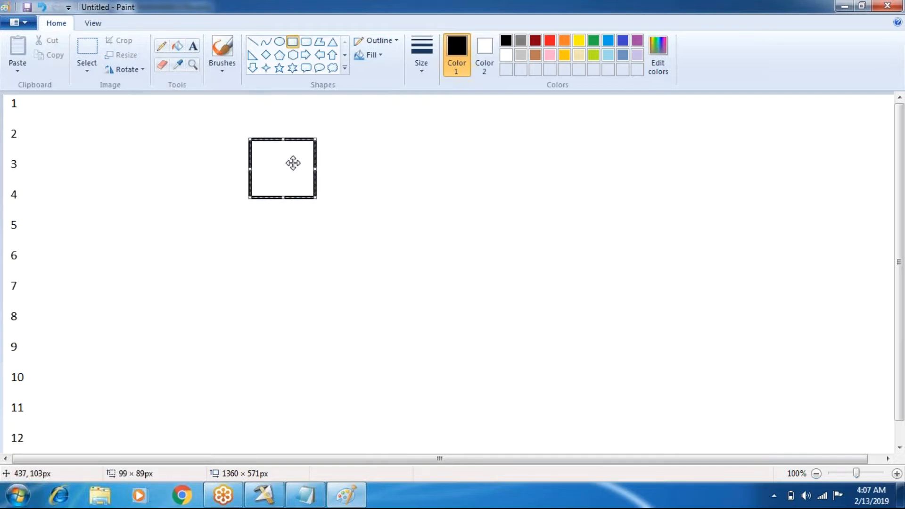
pyautogui.moveTo(293, 163); pyautogui.dragTo(293, 158)
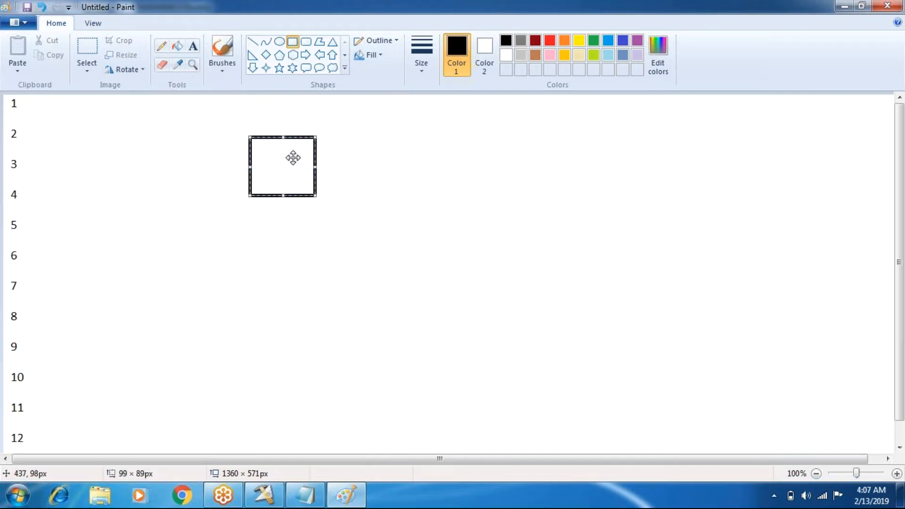
pyautogui.moveTo(292, 158); pyautogui.dragTo(297, 191)
pyautogui.moveTo(287, 170); pyautogui.dragTo(278, 153)
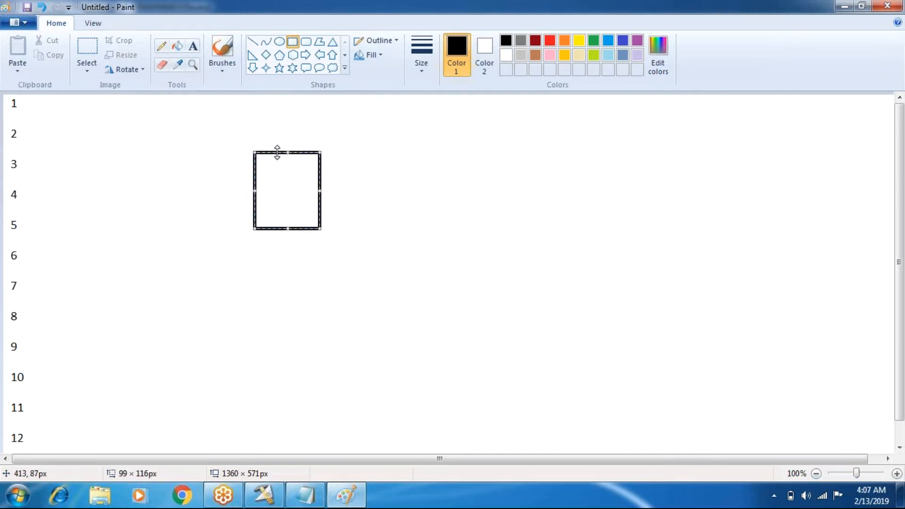
pyautogui.hotkey('ctrl', 'z')
pyautogui.hotkey('ctrl', 'z')
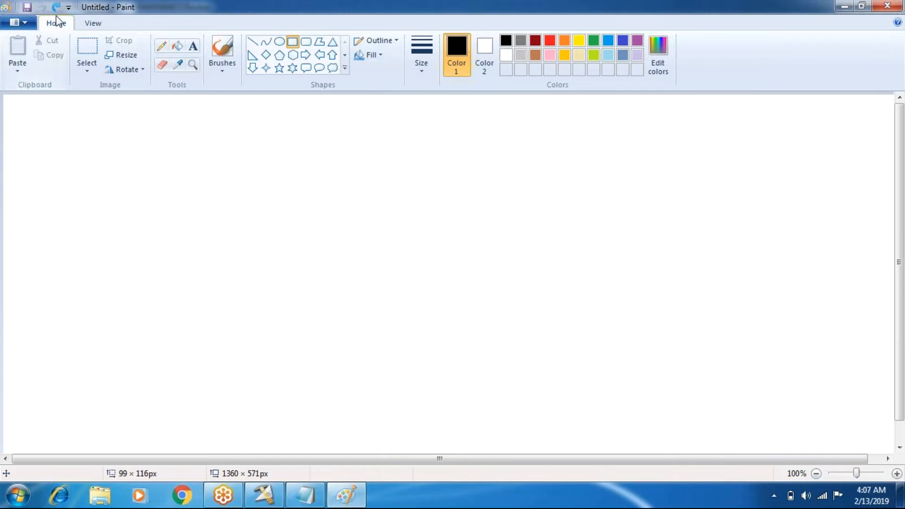
pyautogui.hotkey('ctrl', 'y')
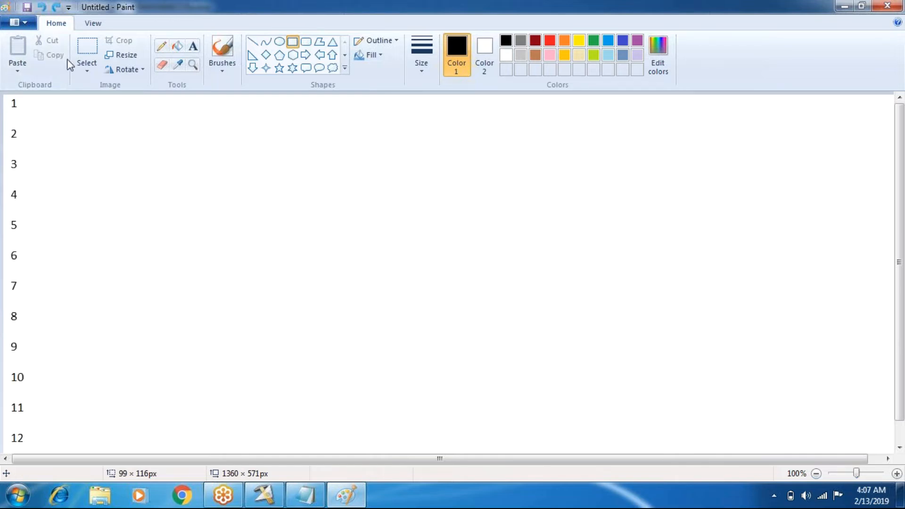
pyautogui.click(56, 10)
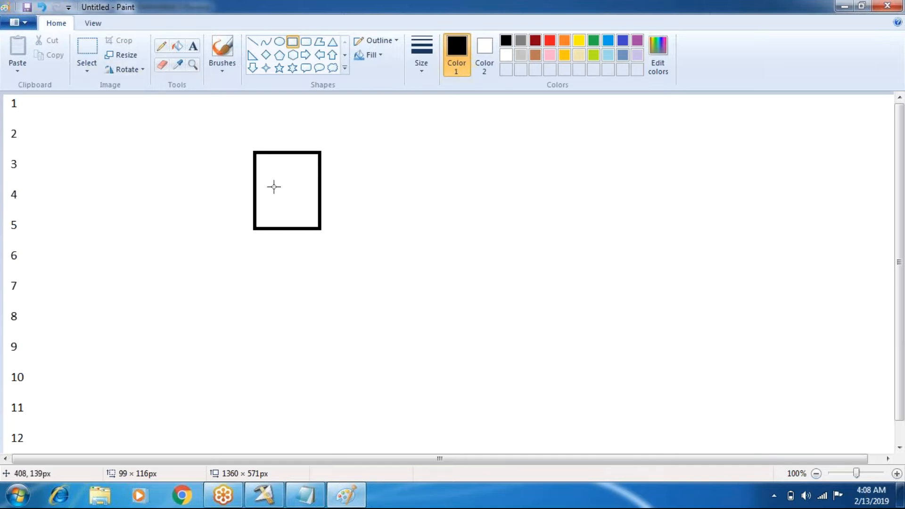
pyautogui.moveTo(274, 187); pyautogui.dragTo(276, 159)
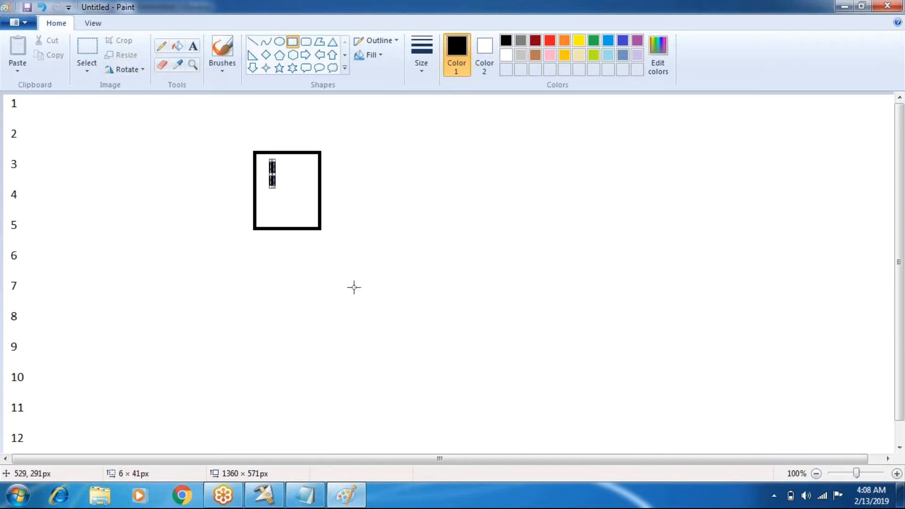
pyautogui.hotkey('ctrl', 'z')
pyautogui.hotkey('ctrl', 'z')
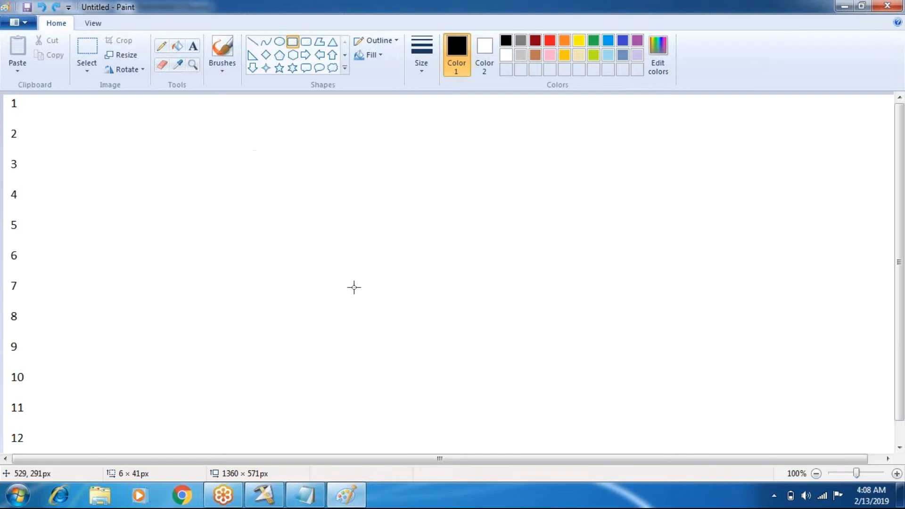
# - Try a column of three rectangles, each about 160 px wide, beside the numbers, and undo them
pyautogui.click(291, 44)
pyautogui.moveTo(228, 114); pyautogui.dragTo(336, 201)
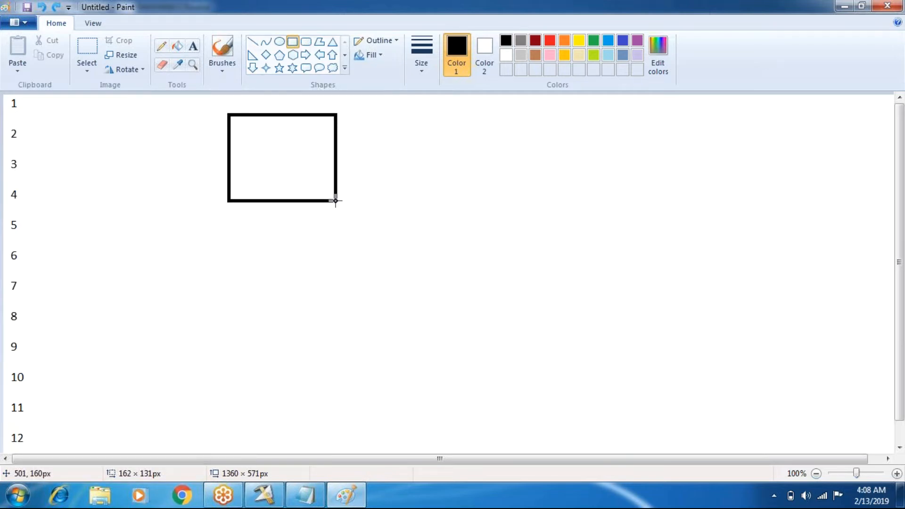
pyautogui.click(228, 233)
pyautogui.moveTo(227, 233); pyautogui.dragTo(335, 324)
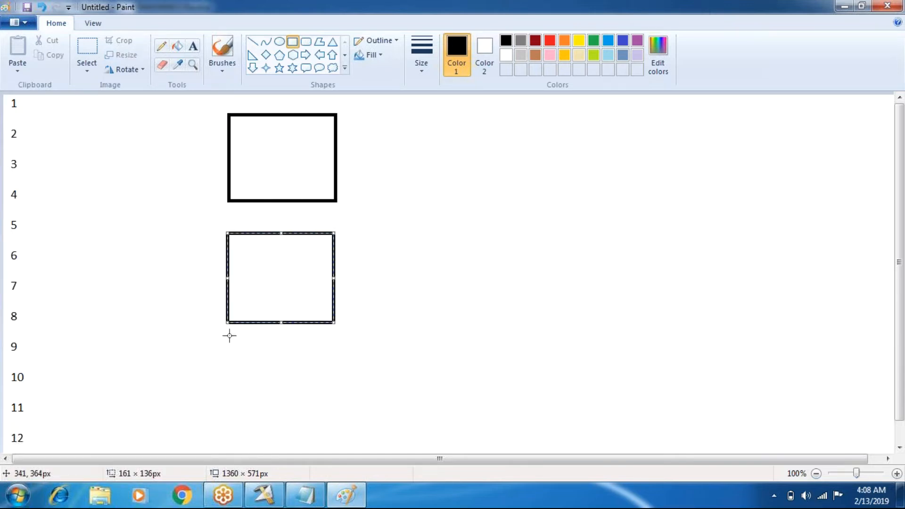
pyautogui.moveTo(227, 347); pyautogui.dragTo(338, 406)
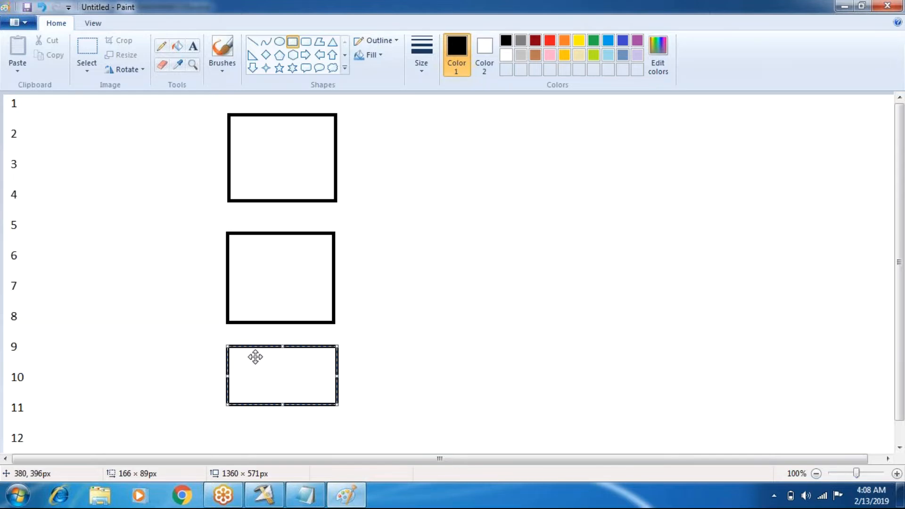
pyautogui.hotkey('ctrl', 'z')
pyautogui.hotkey('ctrl', 'z')
pyautogui.hotkey('ctrl', 'z')
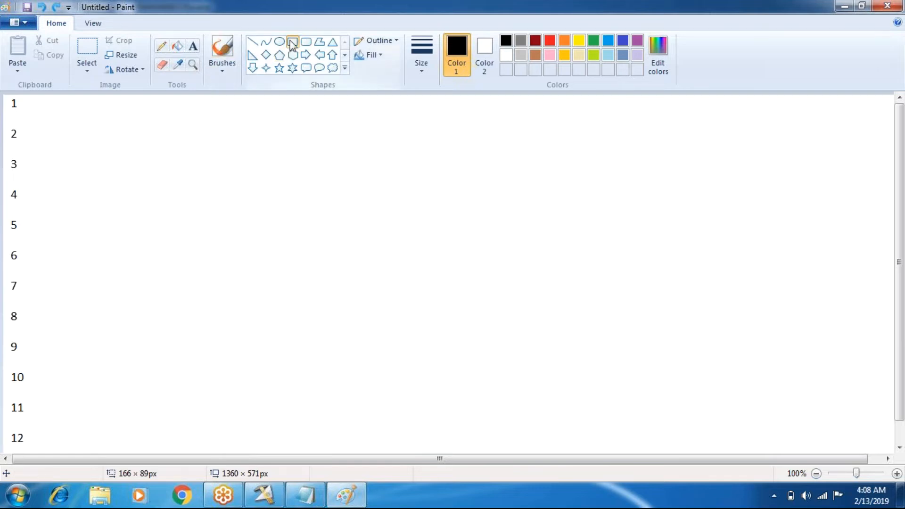
# - Draw four rectangles of about 160 × 105 px each, stacked in a column beside the numbers
pyautogui.moveTo(196, 112); pyautogui.dragTo(303, 181)
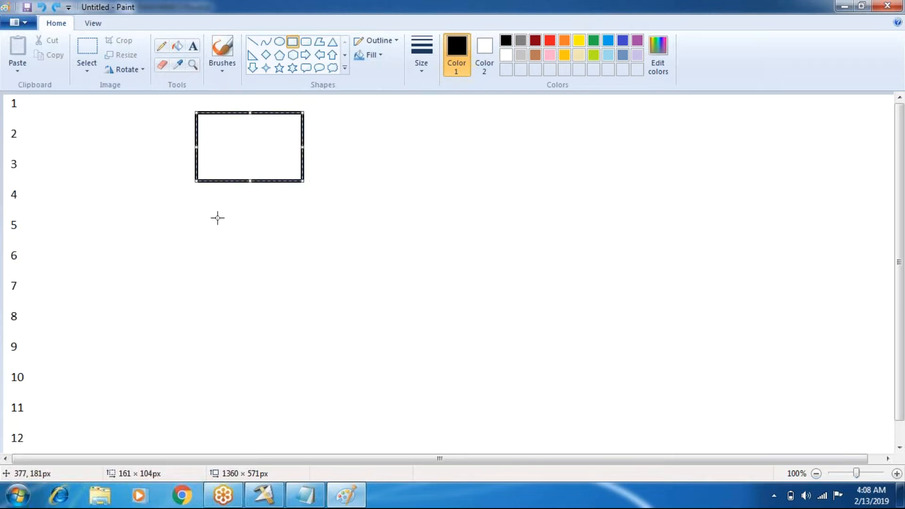
pyautogui.moveTo(195, 196); pyautogui.dragTo(303, 269)
pyautogui.moveTo(195, 287); pyautogui.dragTo(302, 365)
pyautogui.moveTo(196, 384); pyautogui.dragTo(299, 449)
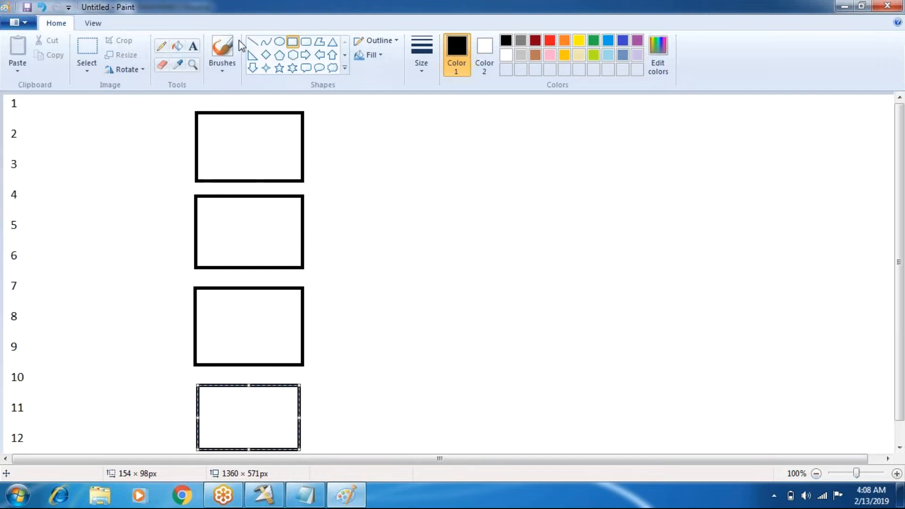
# - Enter the label N1 in the uppermost rectangle and extend its text box to about 190 × 453 px, down to the lowest rectangle
pyautogui.click(192, 47)
pyautogui.moveTo(212, 155); pyautogui.dragTo(232, 173)
pyautogui.write('N1')
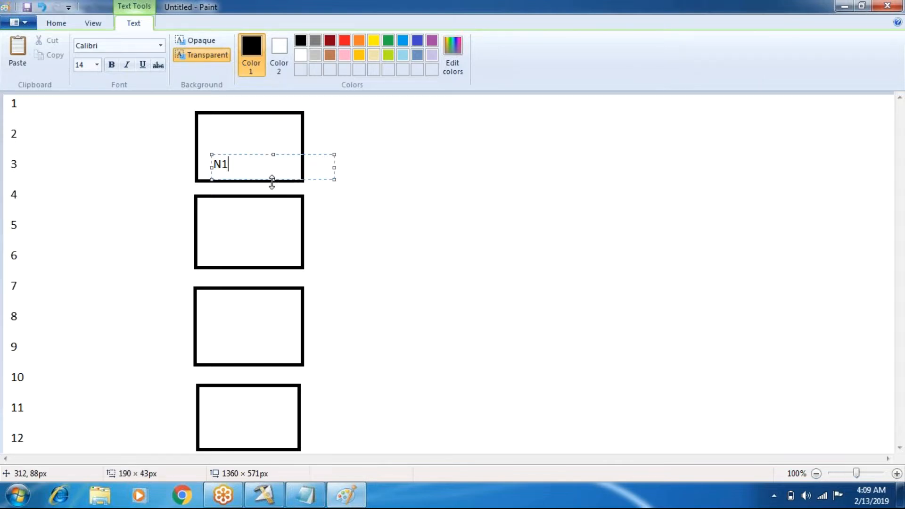
pyautogui.moveTo(272, 183); pyautogui.dragTo(262, 449)
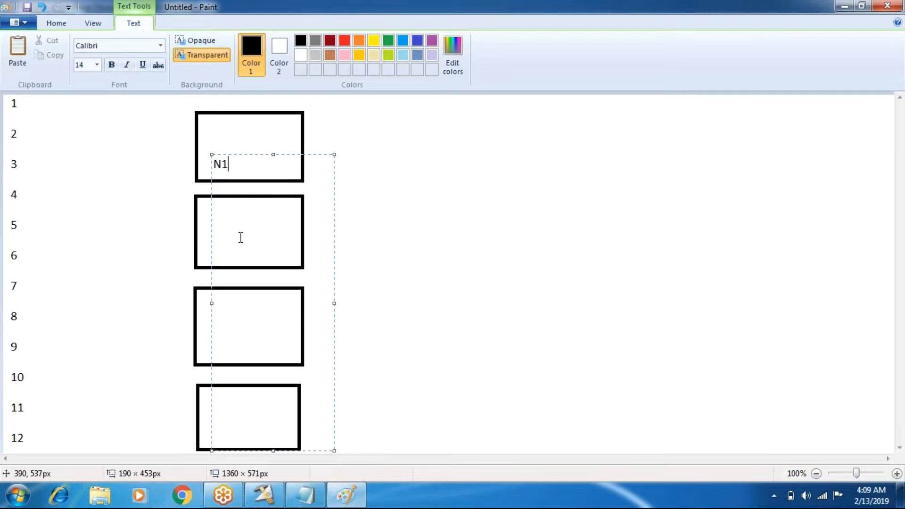
# - Add the labels N2, N3 and N4 on lines falling inside the remaining three rectangles, and commit the text
pyautogui.press('Return')
pyautogui.write('N2')
pyautogui.press('Return')
pyautogui.press('Return')
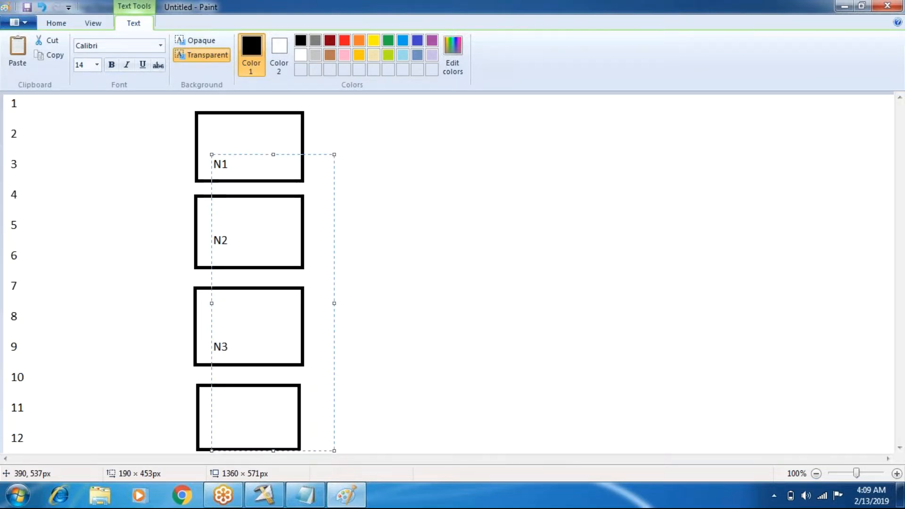
pyautogui.write('N4')
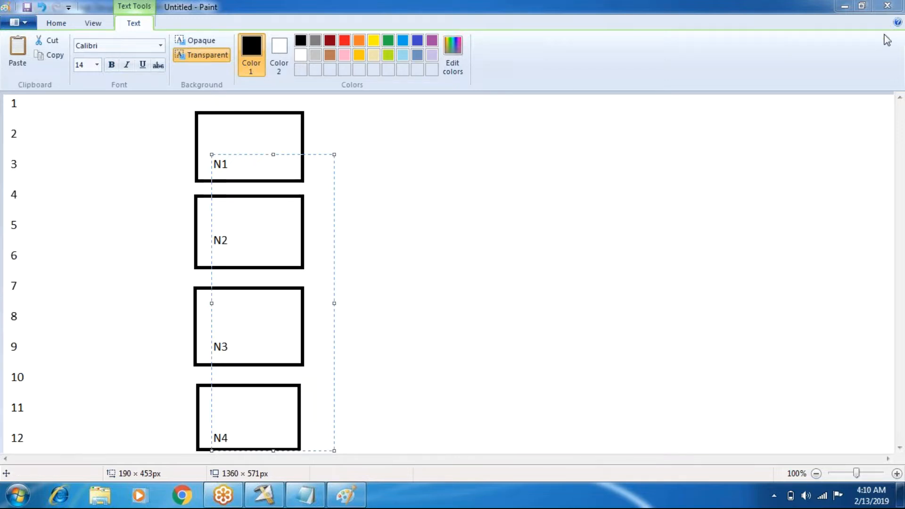
pyautogui.click(740, 132)
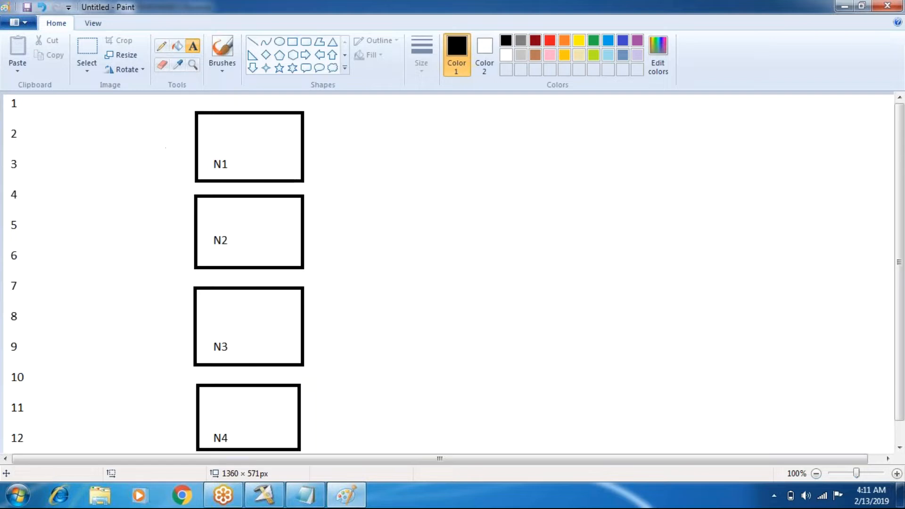
pyautogui.click(320, 501)
pyautogui.click(83, 189)
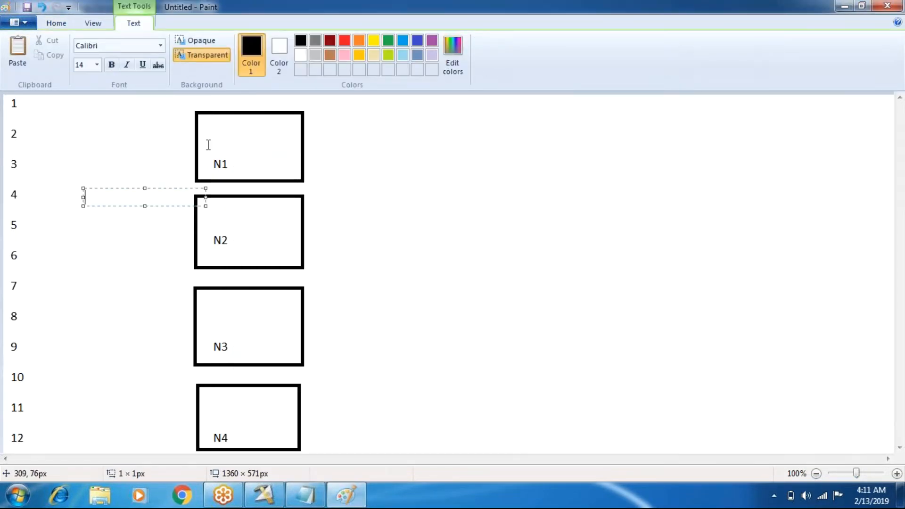
pyautogui.click(66, 24)
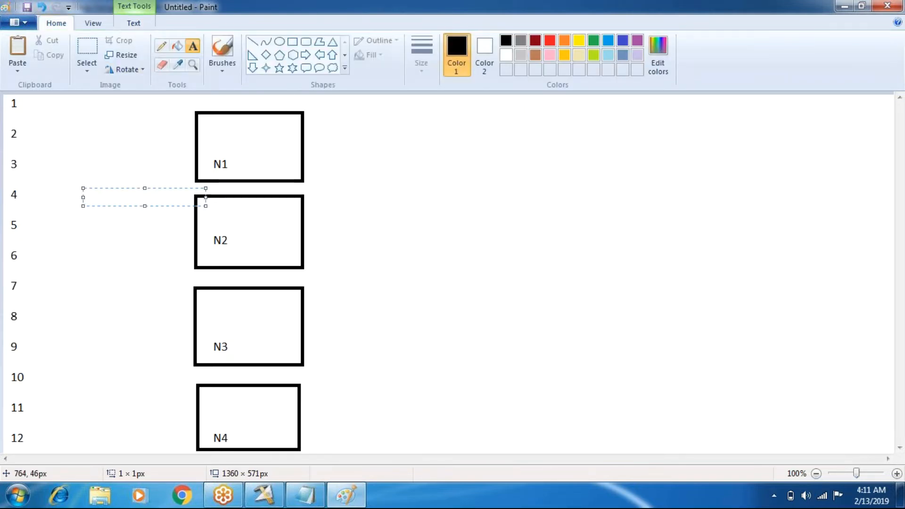
pyautogui.click(364, 116)
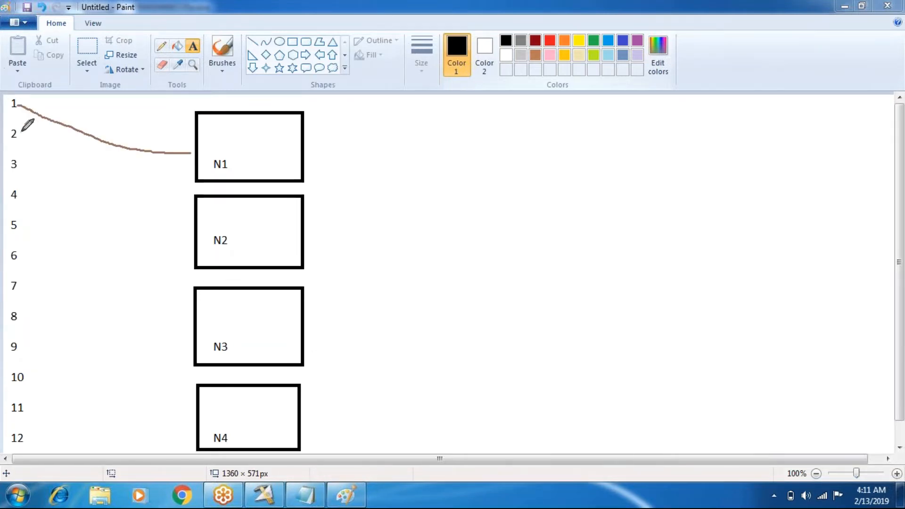
# - Draw freehand lines linking the numbers 1, 2, 3 and 4 to the boxes N1, N2, N3 and N4 respectively
pyautogui.moveTo(22, 134); pyautogui.dragTo(195, 225)
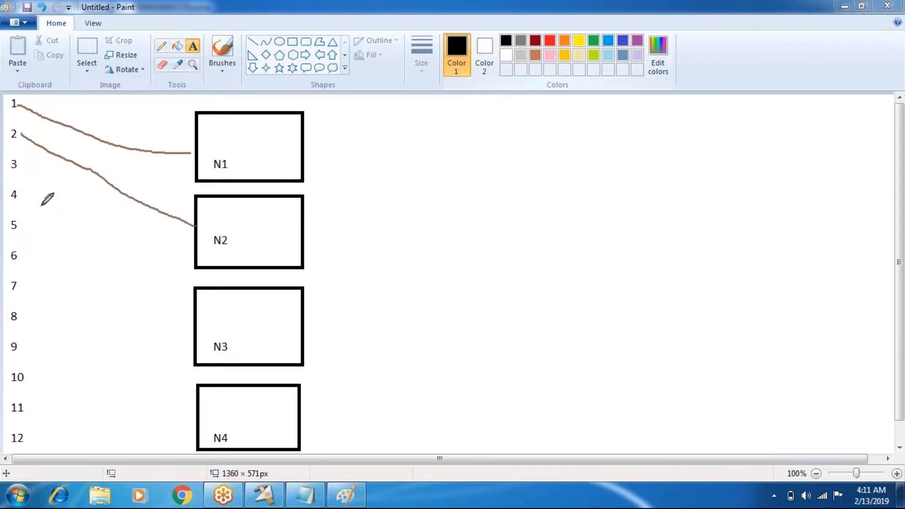
pyautogui.moveTo(16, 167)
pyautogui.mouseDown()
pyautogui.moveTo(76, 245)
pyautogui.moveTo(197, 327)
pyautogui.mouseUp()
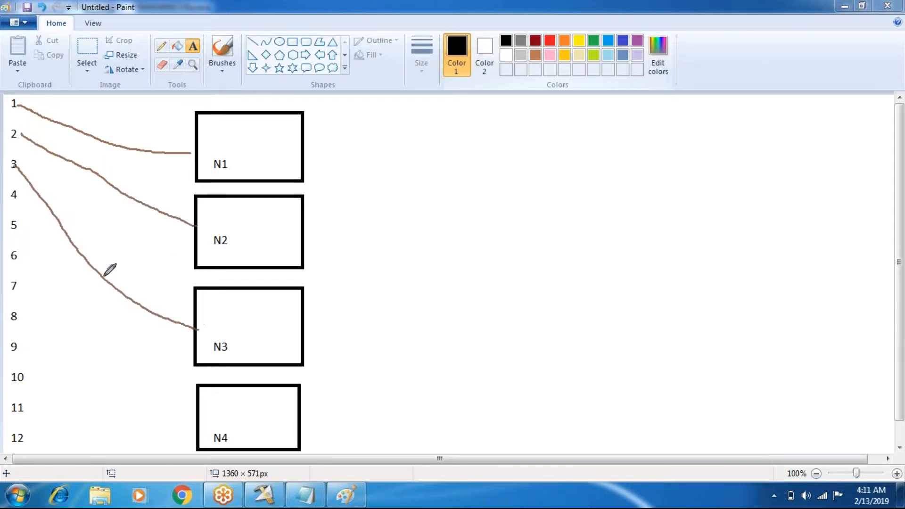
pyautogui.moveTo(15, 196)
pyautogui.mouseDown()
pyautogui.moveTo(71, 301)
pyautogui.moveTo(202, 405)
pyautogui.mouseUp()
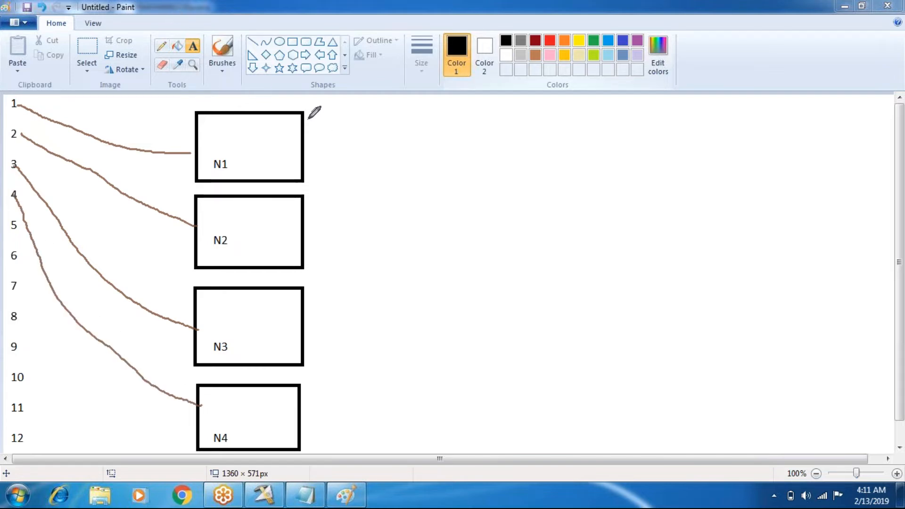
# - Handwrite the first number assigned to each box beside N1, N2, N3 and N4
pyautogui.moveTo(312, 118); pyautogui.dragTo(312, 124)
pyautogui.moveTo(312, 202); pyautogui.dragTo(319, 213)
pyautogui.moveTo(311, 295)
pyautogui.mouseDown()
pyautogui.moveTo(318, 301)
pyautogui.moveTo(310, 306)
pyautogui.mouseUp()
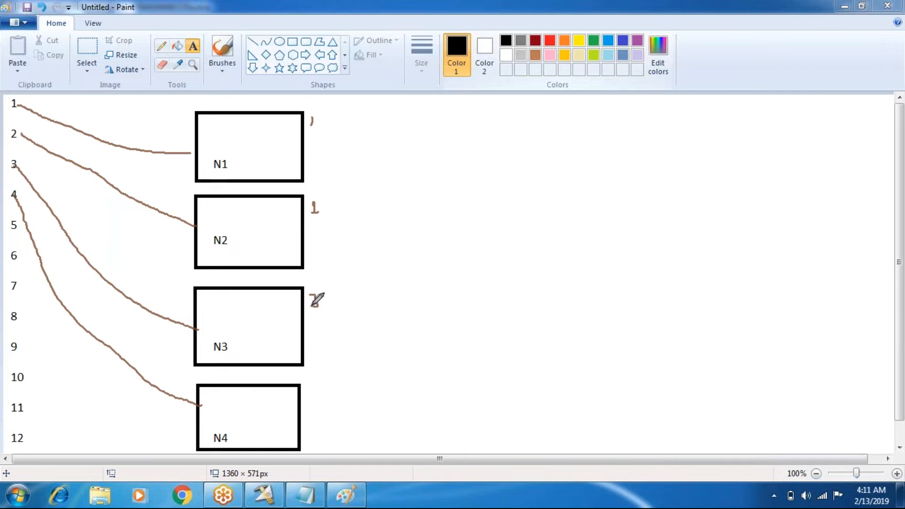
pyautogui.moveTo(318, 388); pyautogui.dragTo(329, 403)
# - Draw freehand lines linking the numbers 5, 6, 7 and 8 to N1, N2, N3 and N4 in the same order
pyautogui.moveTo(20, 227); pyautogui.dragTo(196, 145)
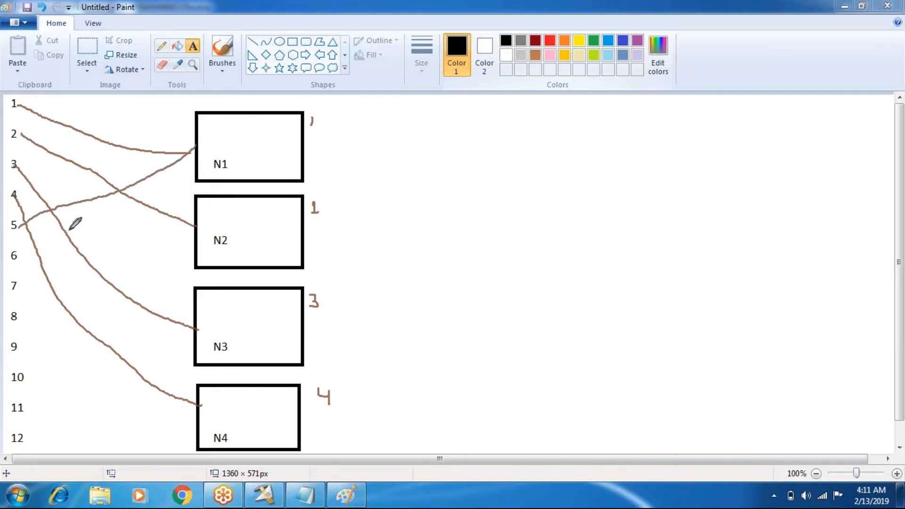
pyautogui.moveTo(24, 257); pyautogui.dragTo(196, 230)
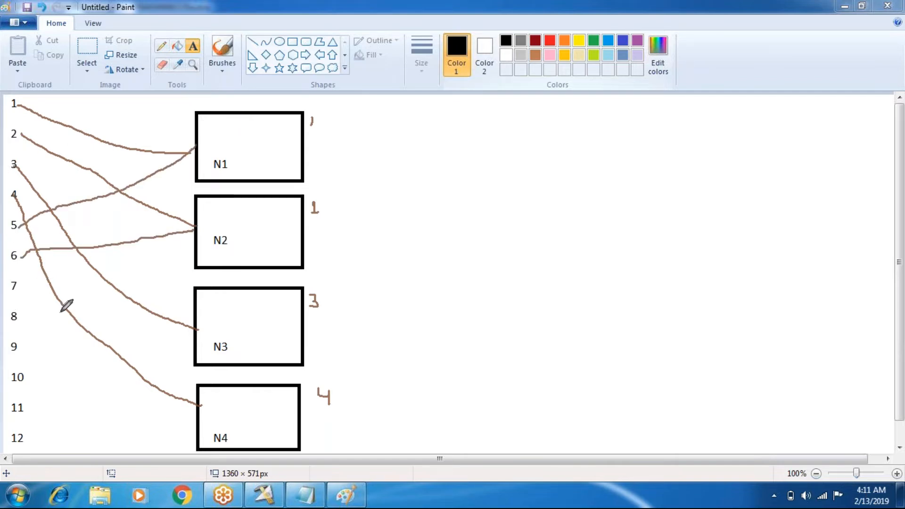
pyautogui.moveTo(21, 286)
pyautogui.mouseDown()
pyautogui.moveTo(100, 288)
pyautogui.moveTo(185, 310)
pyautogui.mouseUp()
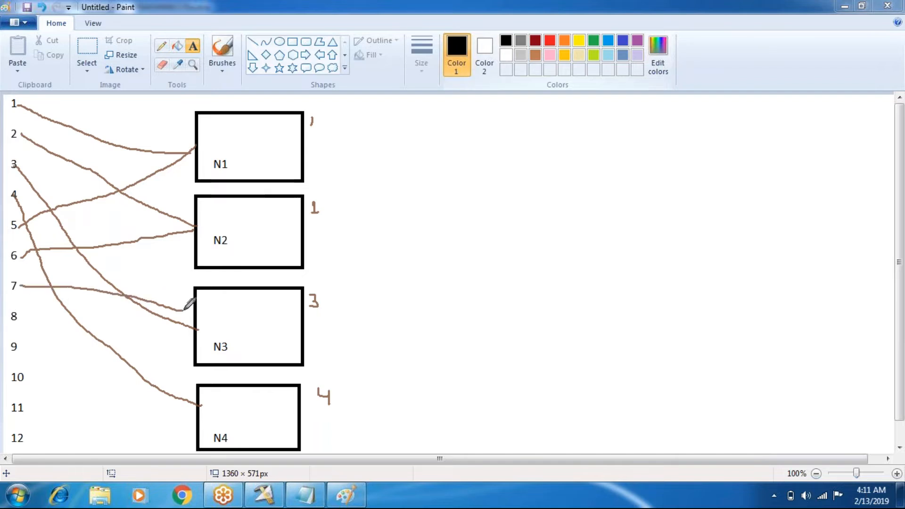
pyautogui.moveTo(19, 315); pyautogui.dragTo(198, 416)
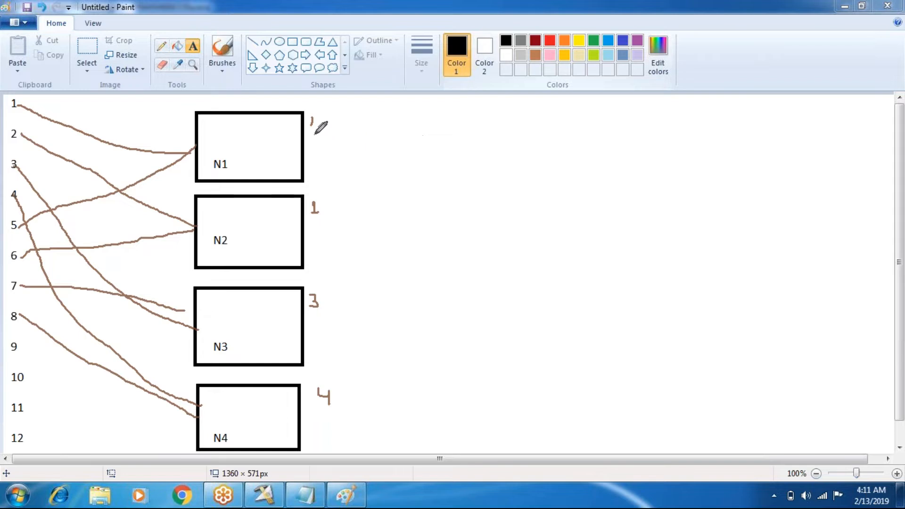
# - Handwrite the second-round numbers 5, 6, 7 and 8 under the first ones beside N1 to N4
pyautogui.moveTo(308, 133); pyautogui.dragTo(313, 137)
pyautogui.moveTo(307, 126)
pyautogui.mouseDown()
pyautogui.moveTo(315, 131)
pyautogui.moveTo(306, 146)
pyautogui.mouseUp()
pyautogui.moveTo(319, 227); pyautogui.dragTo(313, 224)
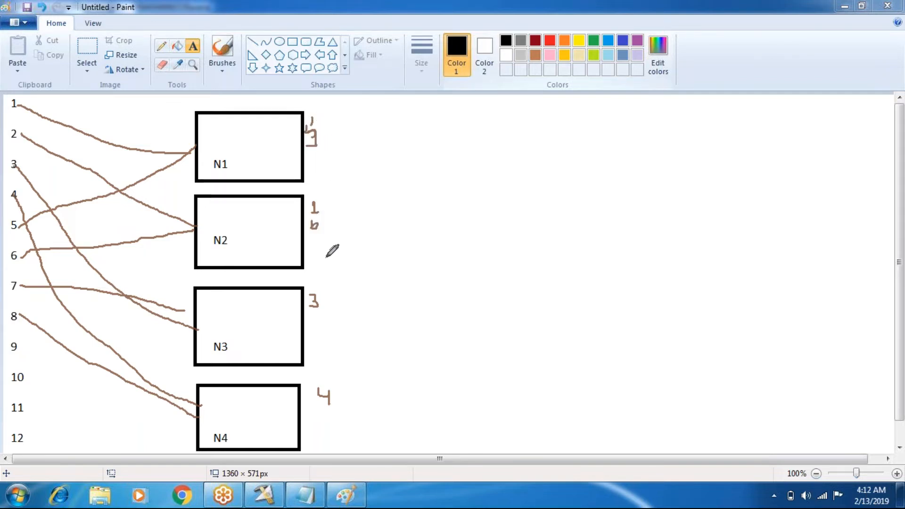
pyautogui.moveTo(310, 309); pyautogui.dragTo(319, 322)
pyautogui.moveTo(319, 397)
pyautogui.mouseDown()
pyautogui.moveTo(333, 404)
pyautogui.moveTo(320, 400)
pyautogui.mouseUp()
# - Link the numbers 9, 10, 11 and 12 to N1, N2, N3 and N4 with freehand lines, and write 12 beside N4
pyautogui.moveTo(23, 353)
pyautogui.mouseDown()
pyautogui.moveTo(213, 216)
pyautogui.moveTo(234, 164)
pyautogui.mouseUp()
pyautogui.moveTo(22, 378)
pyautogui.mouseDown()
pyautogui.moveTo(131, 319)
pyautogui.moveTo(211, 236)
pyautogui.mouseUp()
pyautogui.moveTo(28, 411); pyautogui.dragTo(209, 340)
pyautogui.moveTo(30, 437); pyautogui.dragTo(202, 428)
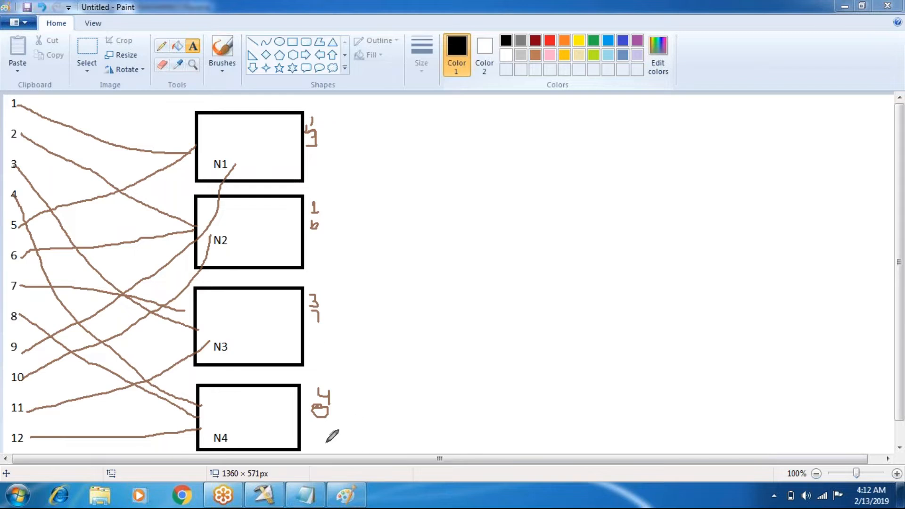
pyautogui.moveTo(311, 423); pyautogui.dragTo(312, 437)
pyautogui.moveTo(317, 424); pyautogui.dragTo(331, 436)
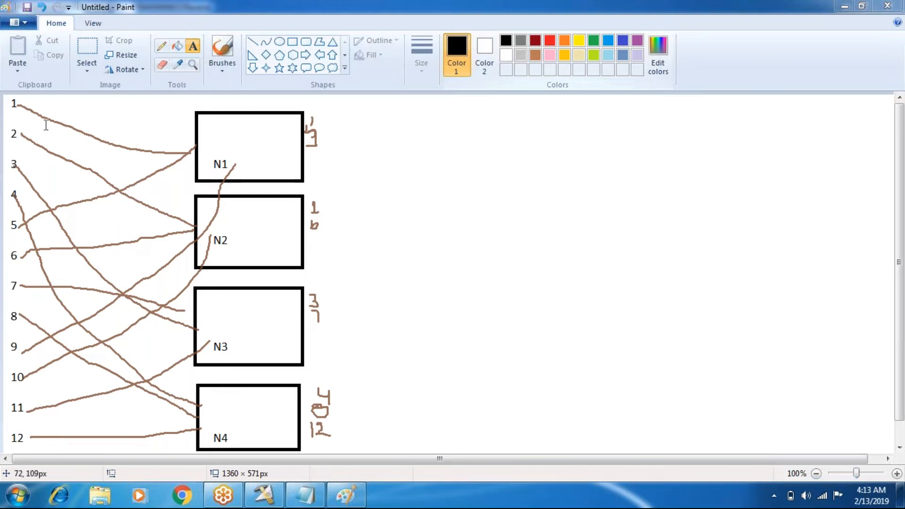
# - Add the text label "RoundRobin" above the link lines, between the number 1 and box N1
pyautogui.click(87, 52)
pyautogui.moveTo(79, 107); pyautogui.dragTo(143, 115)
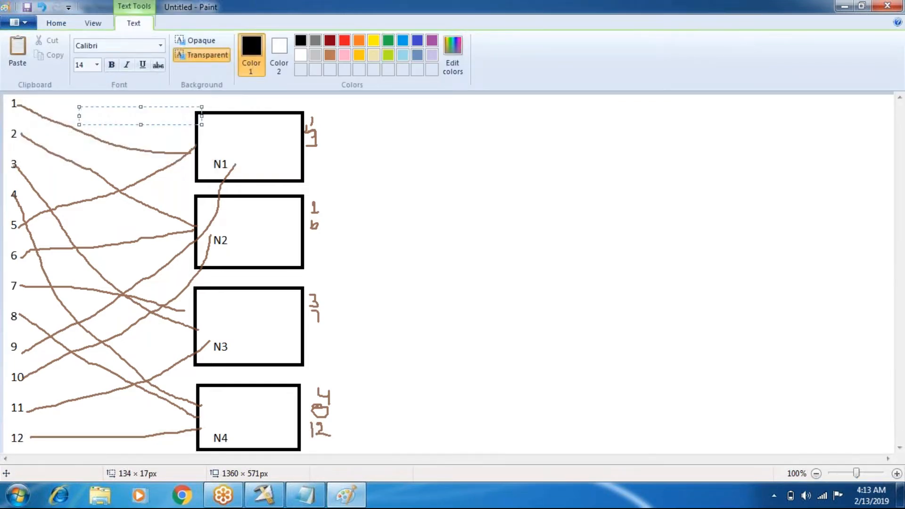
pyautogui.write('RoundRobin')
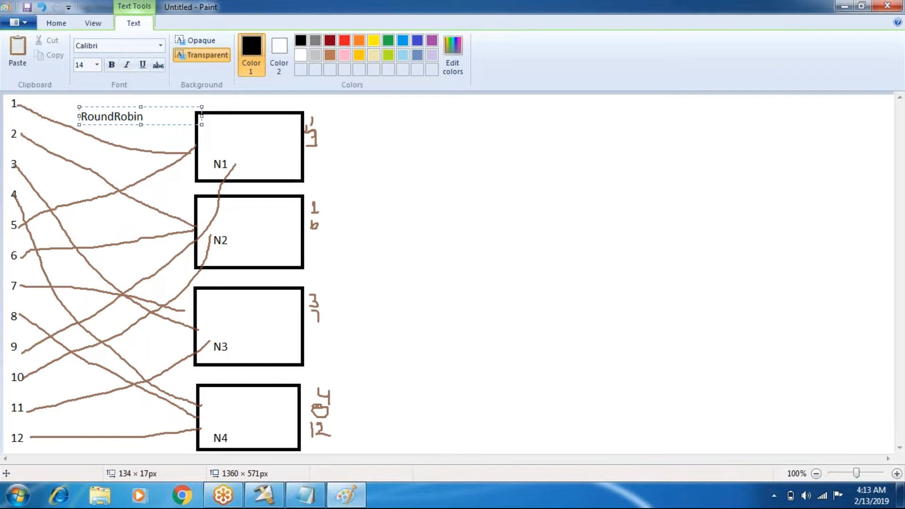
pyautogui.click(384, 225)
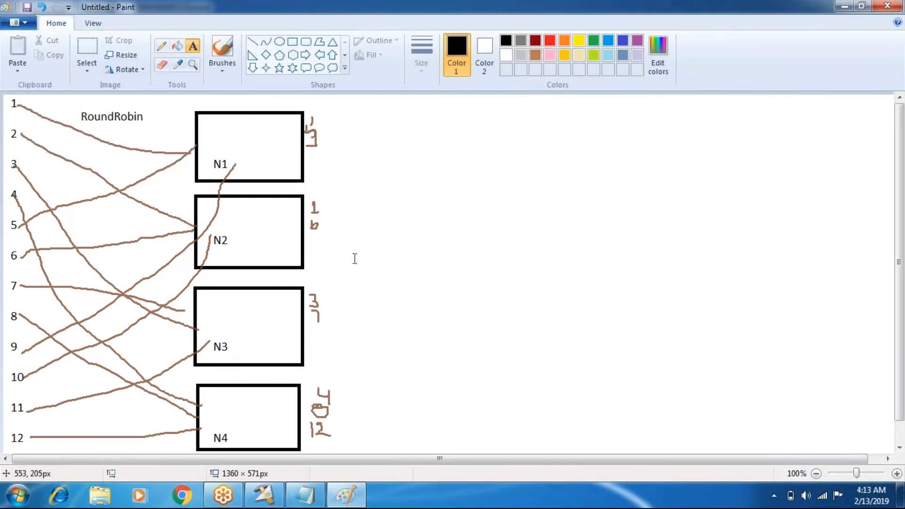
# - Highlight Random in Notepad's keyless partition techniques list and return to the Paint drawing
pyautogui.click(314, 503)
pyautogui.moveTo(322, 162); pyautogui.dragTo(246, 163)
pyautogui.click(401, 419)
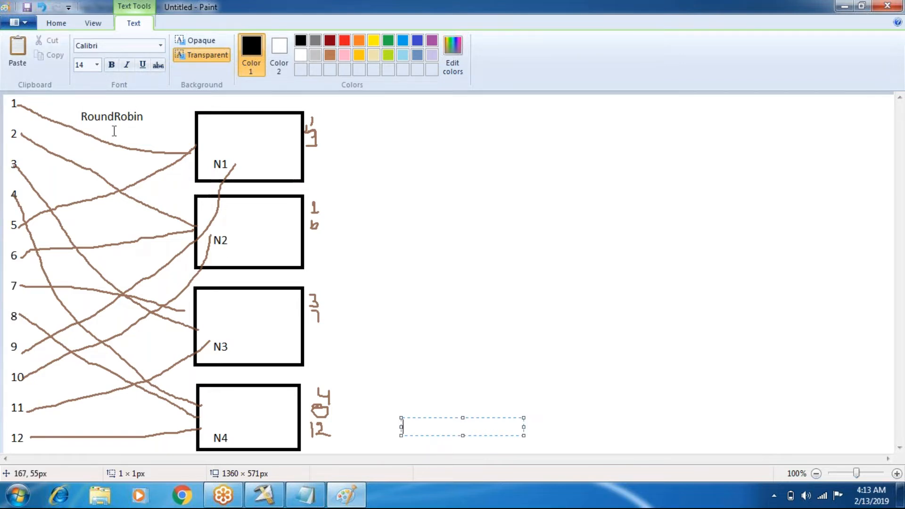
# - Discard the empty text box and undo the whole Paint drawing back to a blank canvas
pyautogui.hotkey('ctrl', 'z')
pyautogui.hotkey('ctrl', 'z')
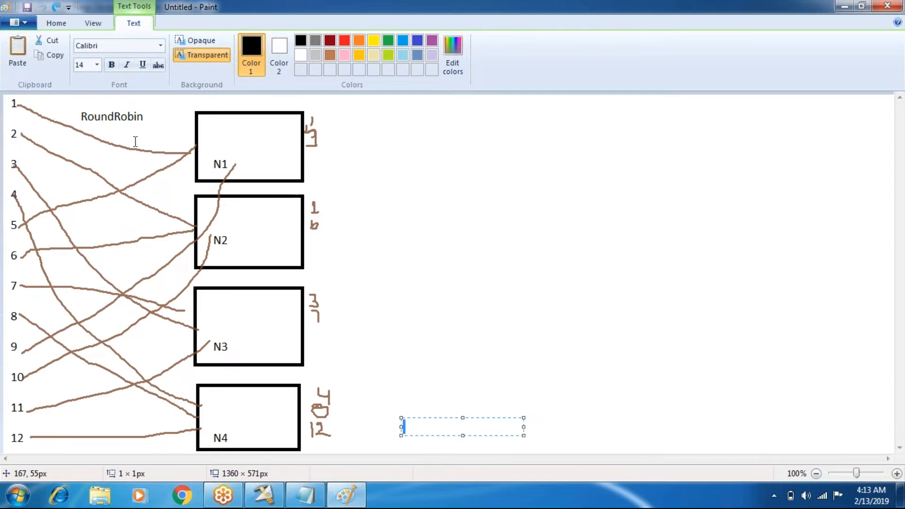
pyautogui.click(426, 203)
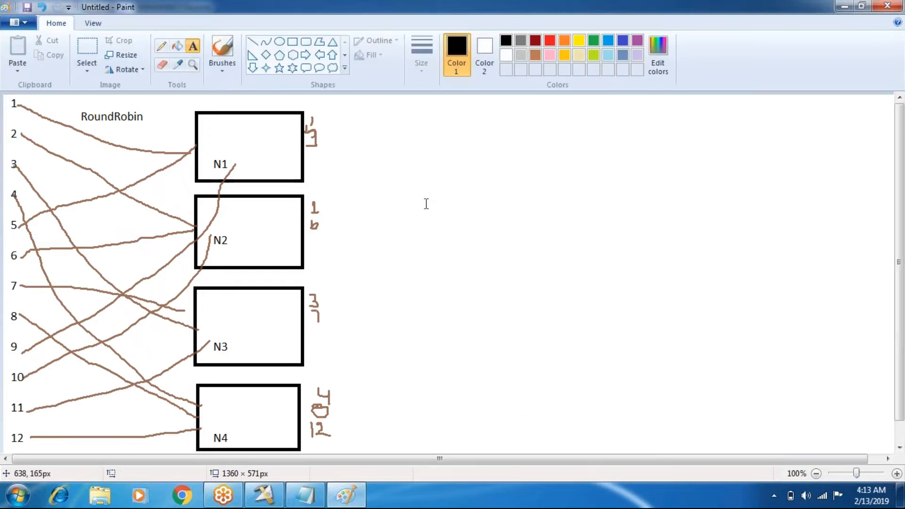
pyautogui.hotkey('ctrl', 'z')
pyautogui.hotkey('ctrl', 'z')
pyautogui.hotkey('ctrl', 'z')
pyautogui.hotkey('ctrl', 'z')
pyautogui.hotkey('ctrl', 'z')
pyautogui.hotkey('ctrl', 'z')
pyautogui.hotkey('ctrl', 'z')
pyautogui.hotkey('ctrl', 'z')
pyautogui.hotkey('ctrl', 'z')
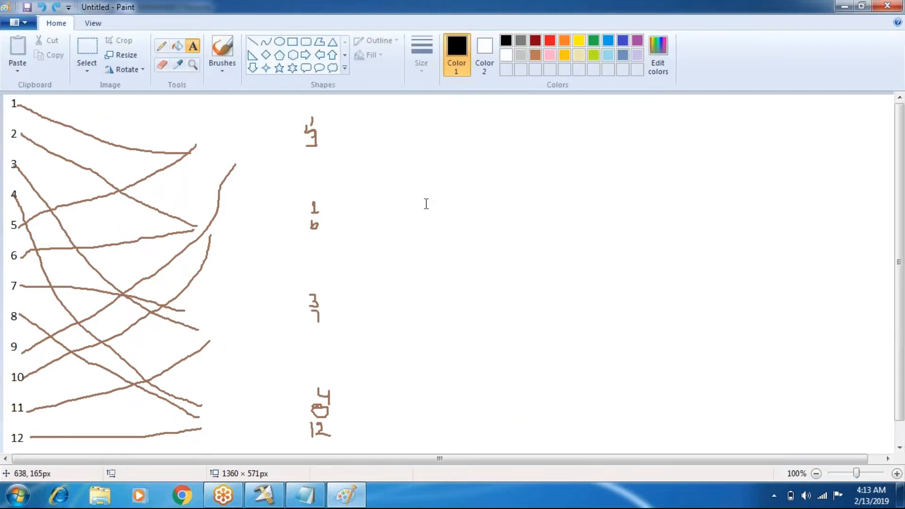
pyautogui.hotkey('ctrl', 'z')
pyautogui.hotkey('ctrl', 'z')
pyautogui.hotkey('ctrl', 'z')
pyautogui.hotkey('ctrl', 'z')
pyautogui.hotkey('ctrl', 'z')
pyautogui.hotkey('ctrl', 'z')
pyautogui.hotkey('ctrl', 'z')
pyautogui.hotkey('ctrl', 'z')
pyautogui.hotkey('ctrl', 'z')
pyautogui.hotkey('ctrl', 'z')
pyautogui.hotkey('ctrl', 'z')
pyautogui.hotkey('ctrl', 'z')
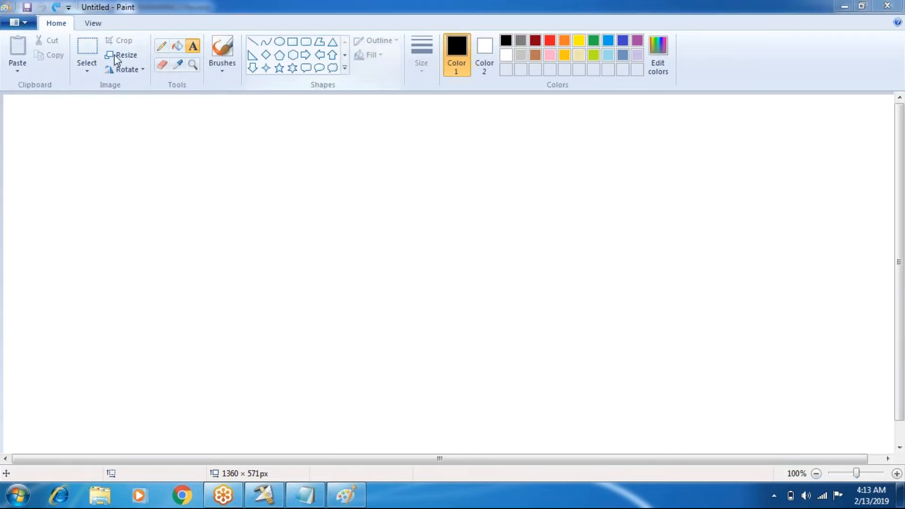
# - Redo the drawing only as far as the numbers 1 to 12 and the labelled boxes N1 to N4
pyautogui.click(58, 8)
pyautogui.click(57, 9)
pyautogui.click(58, 10)
pyautogui.click(58, 11)
pyautogui.click(58, 11)
pyautogui.click(58, 12)
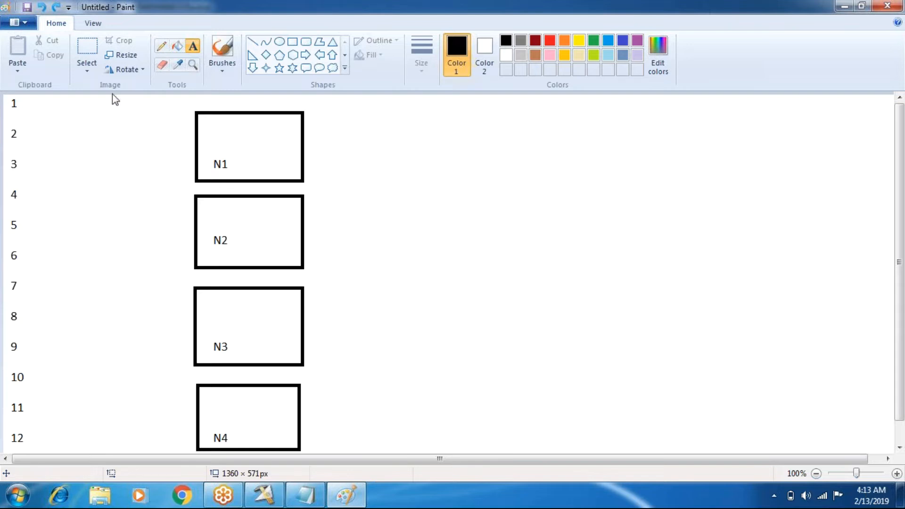
# - Draw Pencil lines in random order, linking 1 to N2, 2 to N1, 3 to N3, 4 to N4 and 8 to N2
pyautogui.click(166, 49)
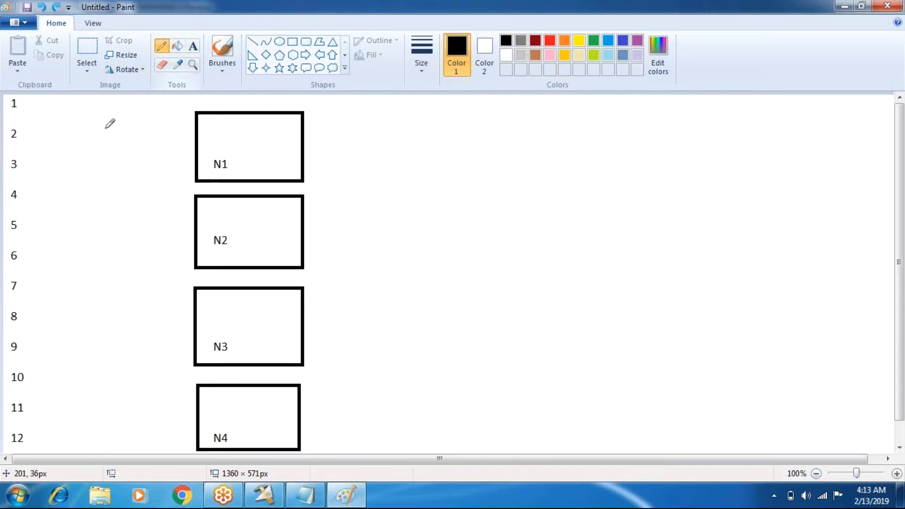
pyautogui.moveTo(20, 107)
pyautogui.mouseDown()
pyautogui.moveTo(78, 140)
pyautogui.moveTo(193, 248)
pyautogui.mouseUp()
pyautogui.moveTo(25, 135); pyautogui.dragTo(205, 139)
pyautogui.moveTo(27, 160)
pyautogui.mouseDown()
pyautogui.moveTo(96, 246)
pyautogui.moveTo(208, 333)
pyautogui.mouseUp()
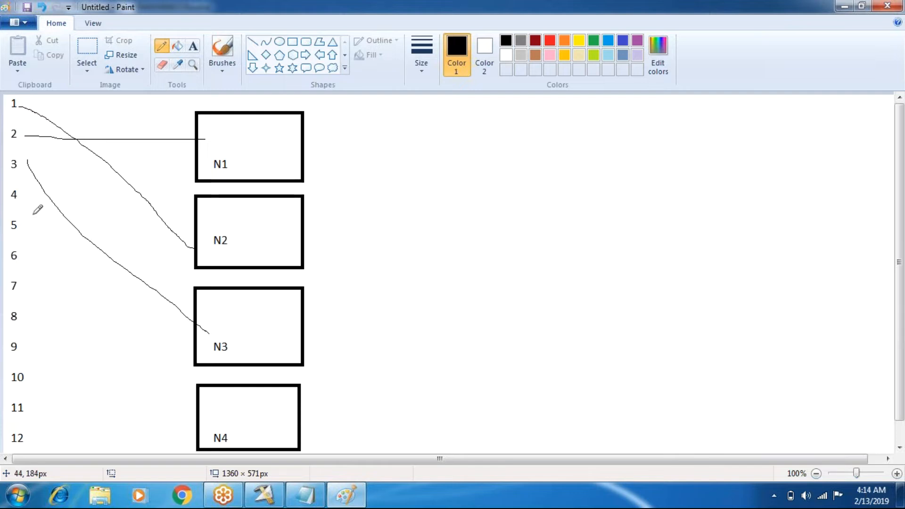
pyautogui.moveTo(22, 196); pyautogui.dragTo(208, 424)
pyautogui.moveTo(37, 325)
pyautogui.mouseDown()
pyautogui.moveTo(142, 262)
pyautogui.moveTo(272, 218)
pyautogui.moveTo(274, 209)
pyautogui.mouseUp()
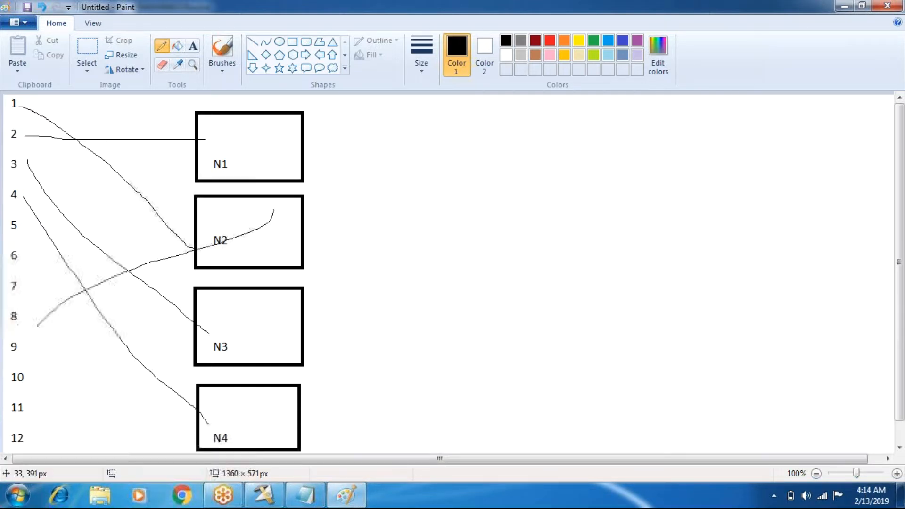
# - Handwrite the record count 3 beside each of the boxes N1, N2, N3 and N4
pyautogui.moveTo(317, 124)
pyautogui.mouseDown()
pyautogui.moveTo(329, 125)
pyautogui.moveTo(320, 147)
pyautogui.mouseUp()
pyautogui.moveTo(321, 227)
pyautogui.mouseDown()
pyautogui.moveTo(345, 220)
pyautogui.moveTo(336, 250)
pyautogui.mouseUp()
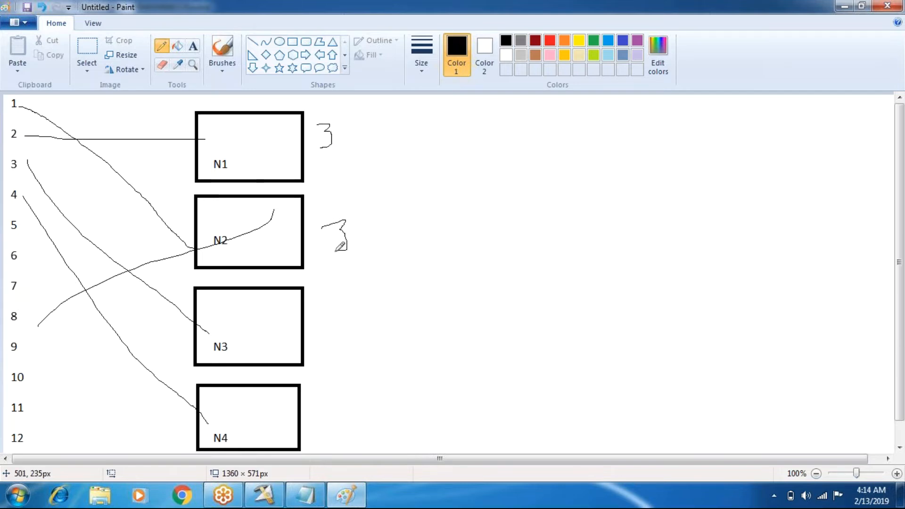
pyautogui.moveTo(331, 311)
pyautogui.mouseDown()
pyautogui.moveTo(345, 307)
pyautogui.moveTo(357, 323)
pyautogui.moveTo(334, 333)
pyautogui.mouseUp()
pyautogui.moveTo(326, 417)
pyautogui.mouseDown()
pyautogui.moveTo(348, 430)
pyautogui.moveTo(329, 435)
pyautogui.mouseUp()
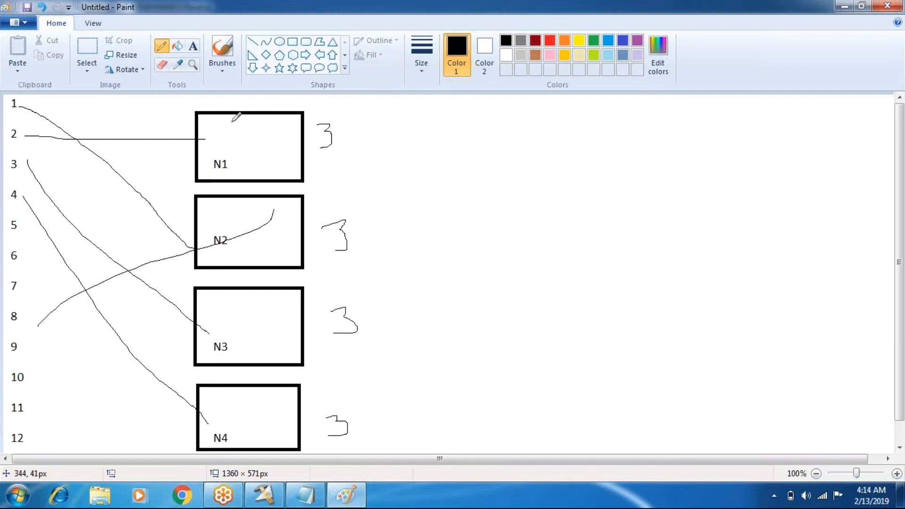
# - Undo the random link lines and the handwritten counts, keeping the numbers and the four boxes
pyautogui.hotkey('ctrl', 'z')
pyautogui.hotkey('ctrl', 'z')
pyautogui.hotkey('ctrl', 'z')
pyautogui.hotkey('ctrl', 'z')
pyautogui.hotkey('ctrl', 'z')
pyautogui.hotkey('ctrl', 'z')
pyautogui.hotkey('ctrl', 'z')
pyautogui.hotkey('ctrl', 'z')
pyautogui.hotkey('ctrl', 'z')
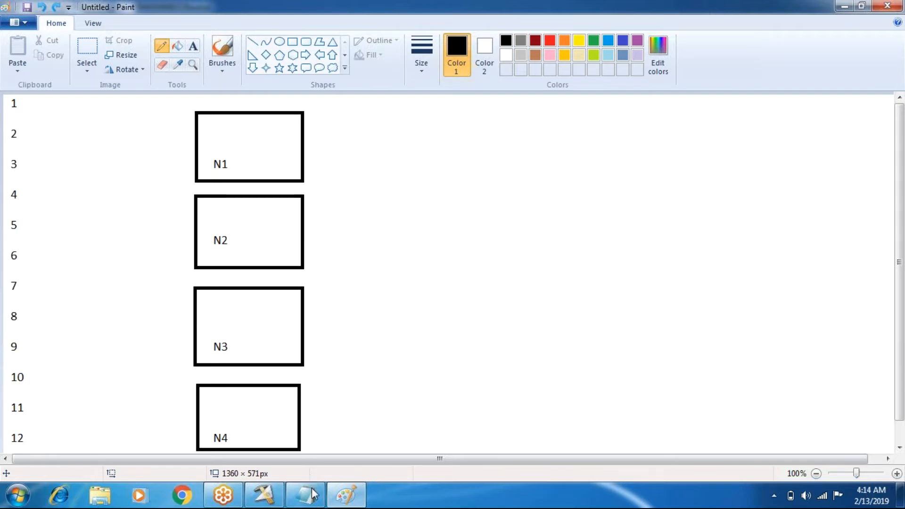
# - Highlight Entire in Notepad's keyless techniques list, and encircle the numbers 1 to 12 in the Paint drawing
pyautogui.click(312, 503)
pyautogui.click(158, 275)
pyautogui.moveTo(5, 404)
pyautogui.mouseDown()
pyautogui.moveTo(21, 441)
pyautogui.moveTo(43, 391)
pyautogui.moveTo(39, 195)
pyautogui.moveTo(34, 121)
pyautogui.moveTo(8, 97)
pyautogui.mouseUp()
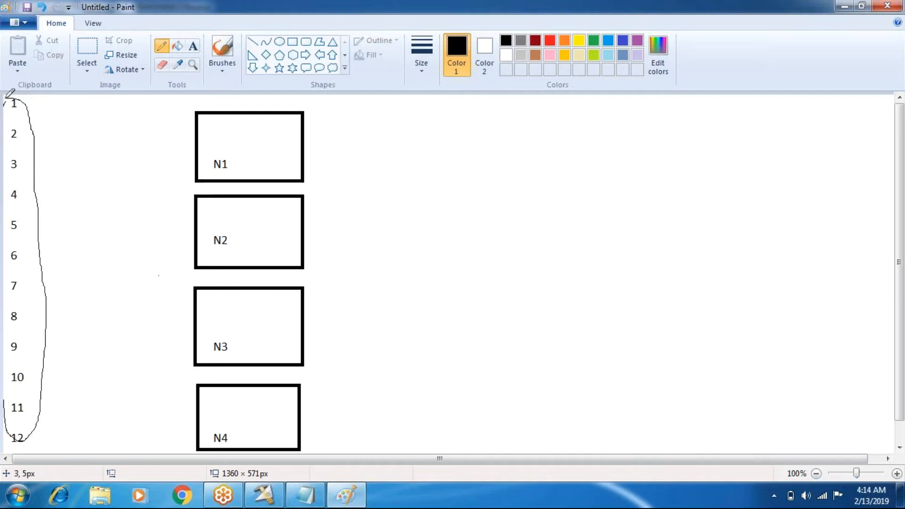
# - Draw four freehand lines from the encircled number group to the boxes N1, N2, N3 and N4
pyautogui.moveTo(38, 233); pyautogui.dragTo(209, 154)
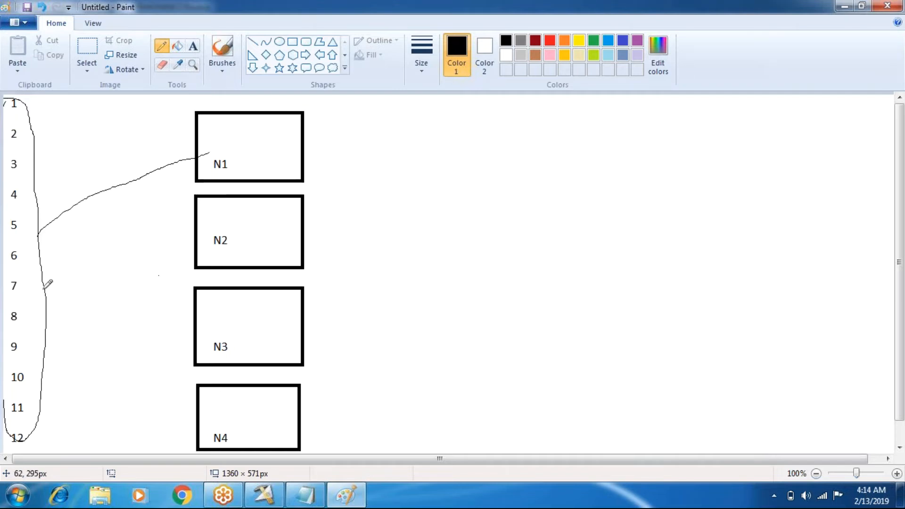
pyautogui.moveTo(43, 288)
pyautogui.mouseDown()
pyautogui.moveTo(102, 257)
pyautogui.moveTo(194, 241)
pyautogui.mouseUp()
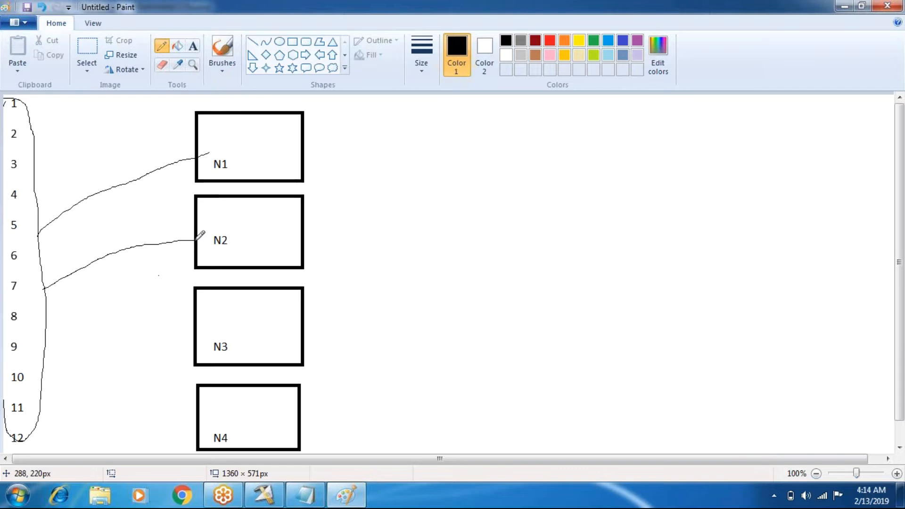
pyautogui.moveTo(46, 327); pyautogui.dragTo(189, 323)
pyautogui.moveTo(46, 370)
pyautogui.mouseDown()
pyautogui.moveTo(113, 372)
pyautogui.moveTo(206, 407)
pyautogui.mouseUp()
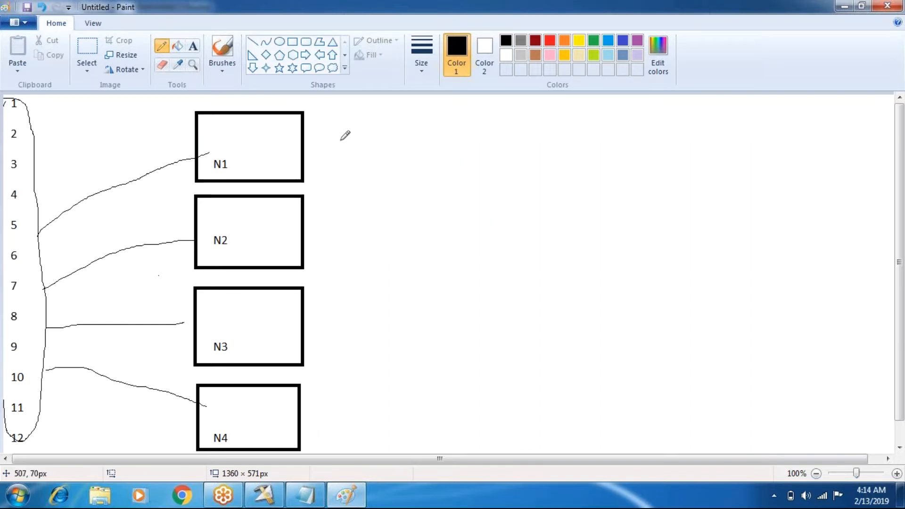
# - Handwrite 12 beside each of the boxes N1, N2, N3 and N4
pyautogui.moveTo(334, 139)
pyautogui.mouseDown()
pyautogui.moveTo(333, 165)
pyautogui.moveTo(350, 165)
pyautogui.mouseUp()
pyautogui.moveTo(336, 223); pyautogui.dragTo(339, 249)
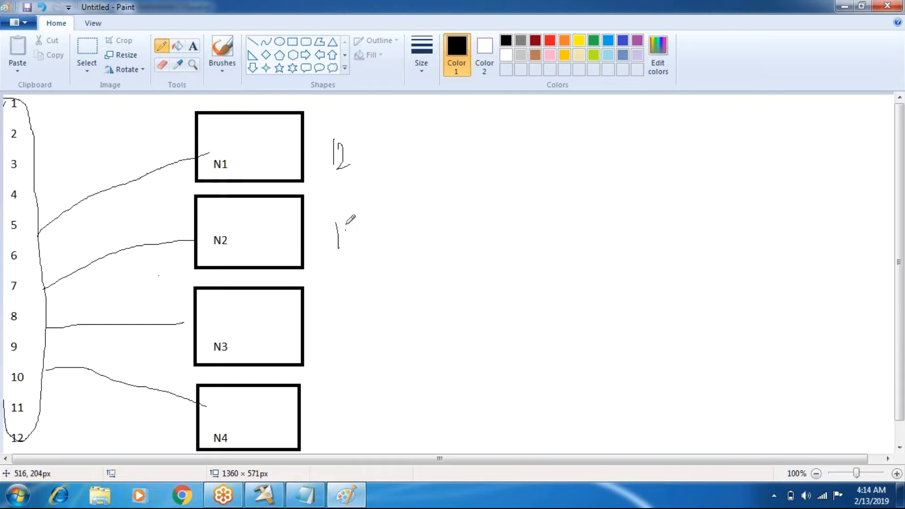
pyautogui.moveTo(347, 225); pyautogui.dragTo(367, 246)
pyautogui.moveTo(338, 304); pyautogui.dragTo(337, 329)
pyautogui.moveTo(348, 293); pyautogui.dragTo(367, 310)
pyautogui.moveTo(341, 395); pyautogui.dragTo(341, 422)
pyautogui.moveTo(364, 392); pyautogui.dragTo(404, 394)
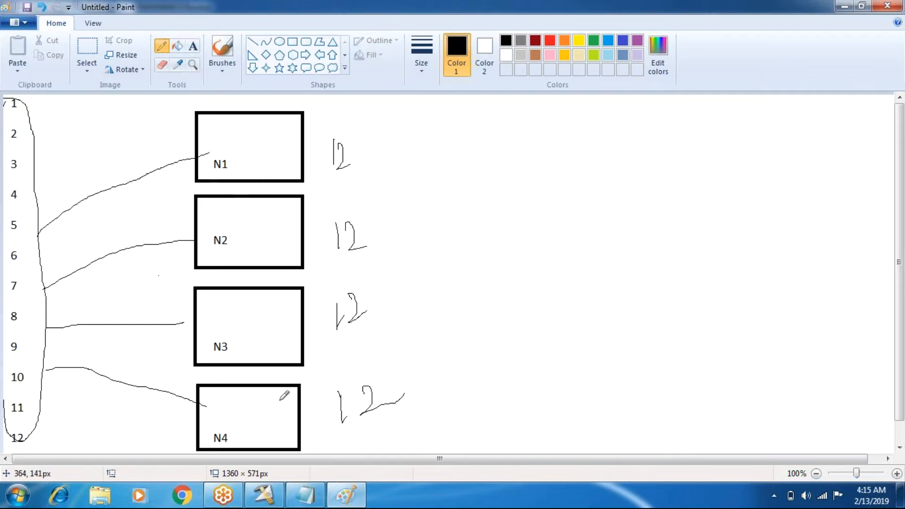
# - Switch to DataStage Designer and open the job LookUpStage_Job10 from the Batch101 folder
pyautogui.click(266, 497)
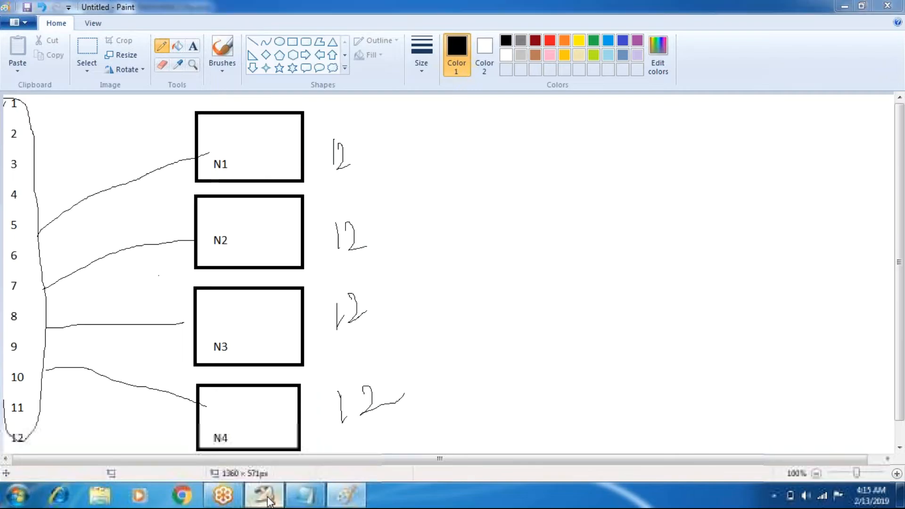
pyautogui.click(15, 46)
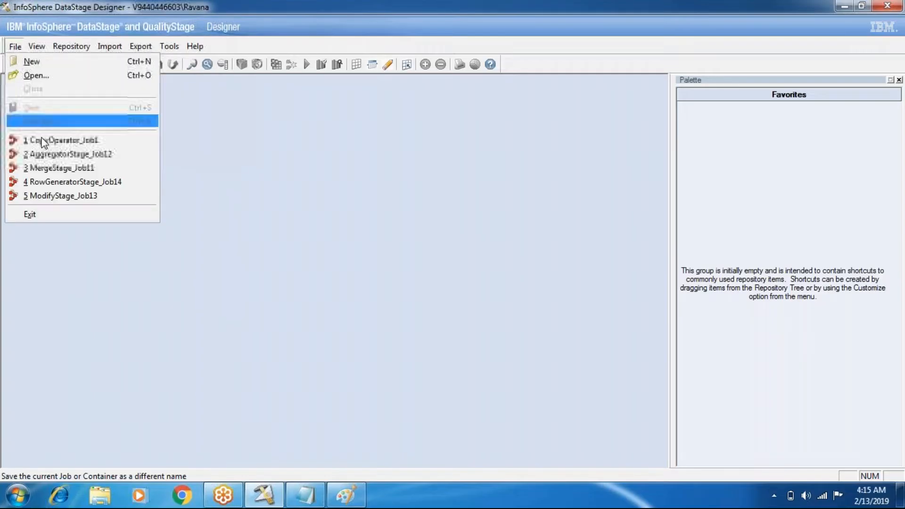
pyautogui.click(47, 75)
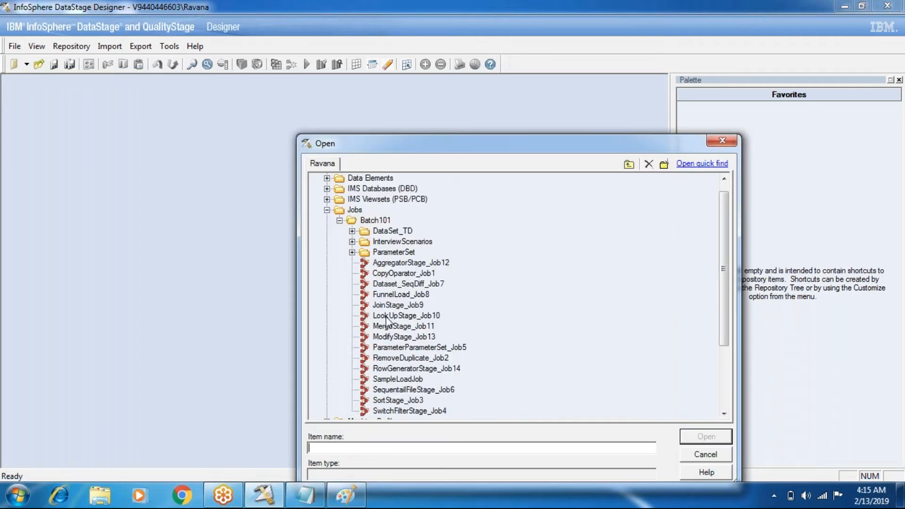
pyautogui.doubleClick(385, 315)
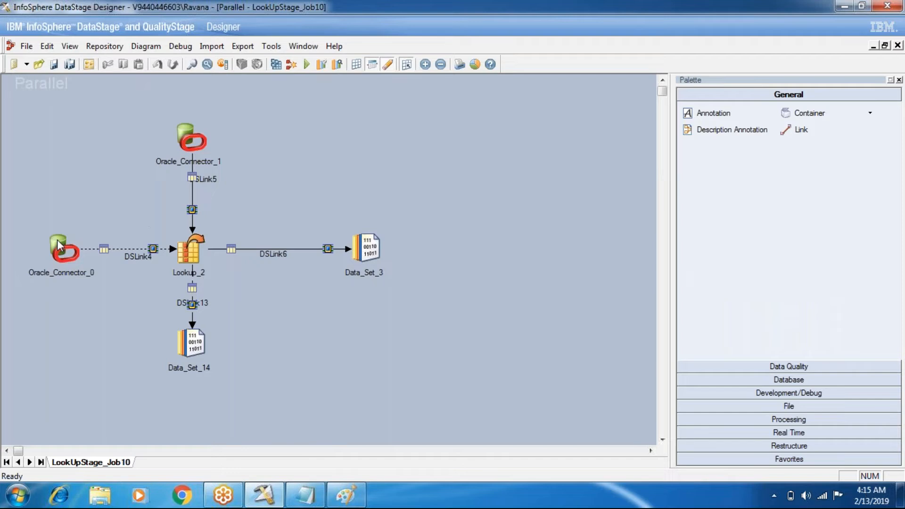
# - Select Oracle_Connector_0, and review the technique list in Notepad and the distribution drawing in Paint
pyautogui.click(79, 257)
pyautogui.click(305, 496)
pyautogui.click(303, 497)
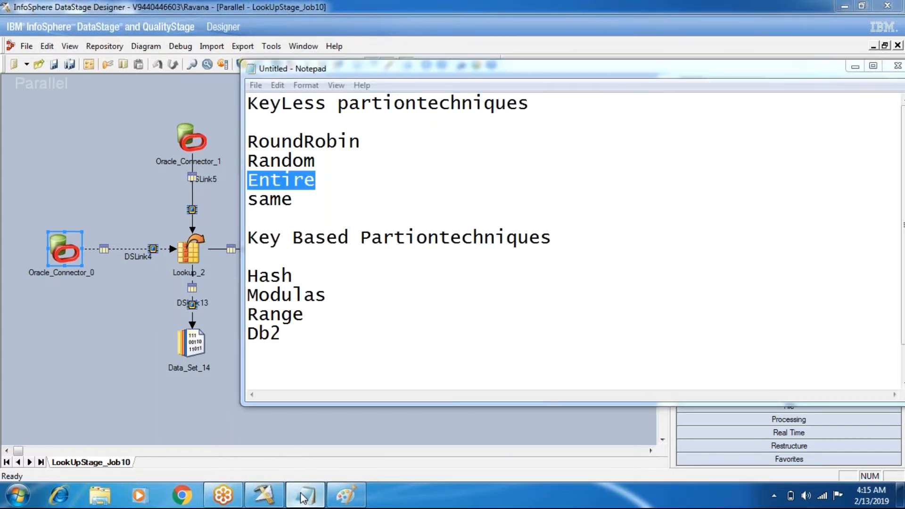
pyautogui.click(346, 495)
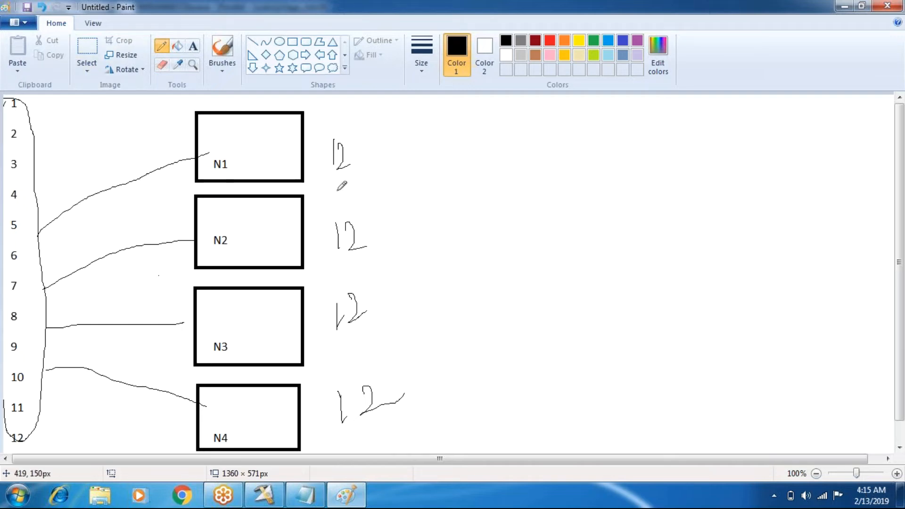
# - Return to DataStage Designer, open the Lookup_2 stage and view its lookup conditions, closing them without changes
pyautogui.click(264, 495)
pyautogui.doubleClick(188, 250)
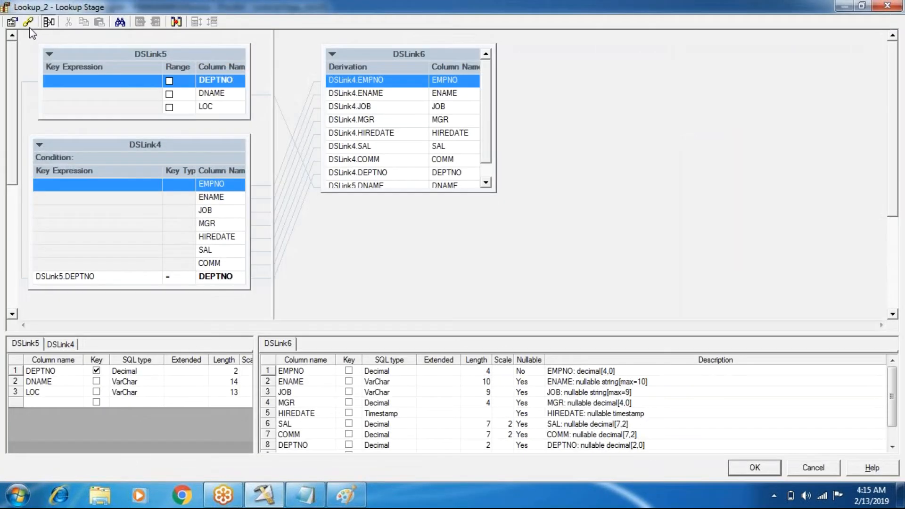
pyautogui.click(28, 23)
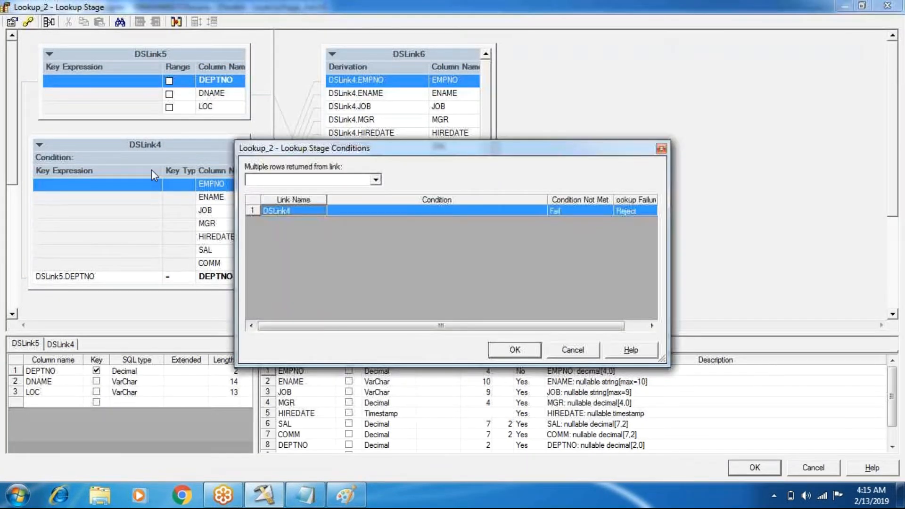
pyautogui.click(573, 350)
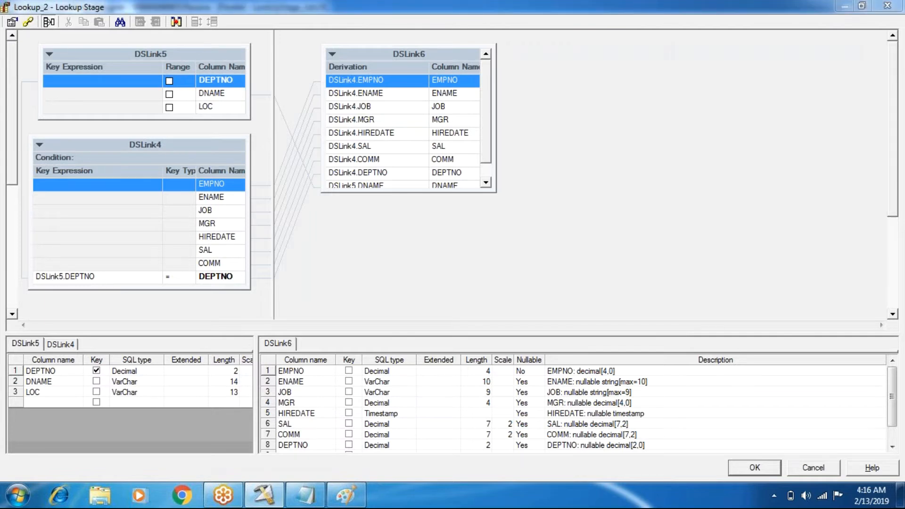
# - View the input link choices in Lookup_2's stage properties, and close the properties and the stage editor without changes
pyautogui.click(269, 156)
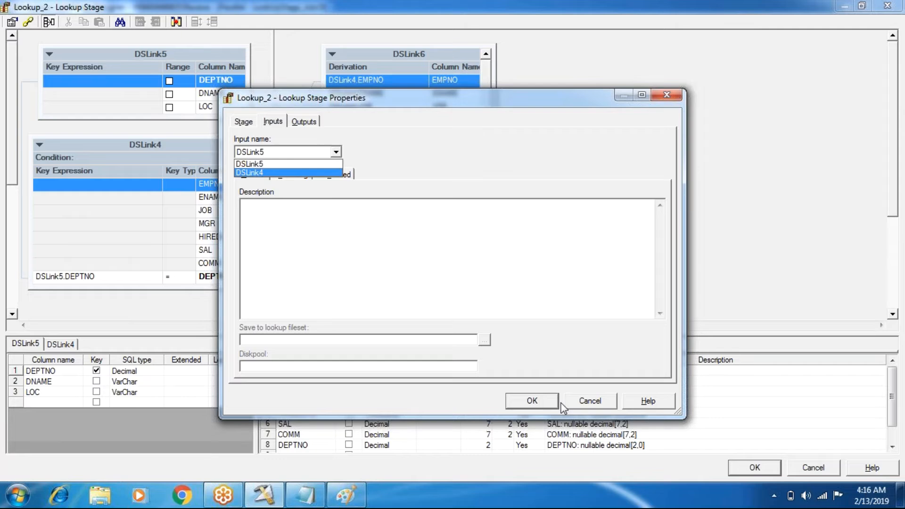
pyautogui.click(589, 402)
pyautogui.click(807, 472)
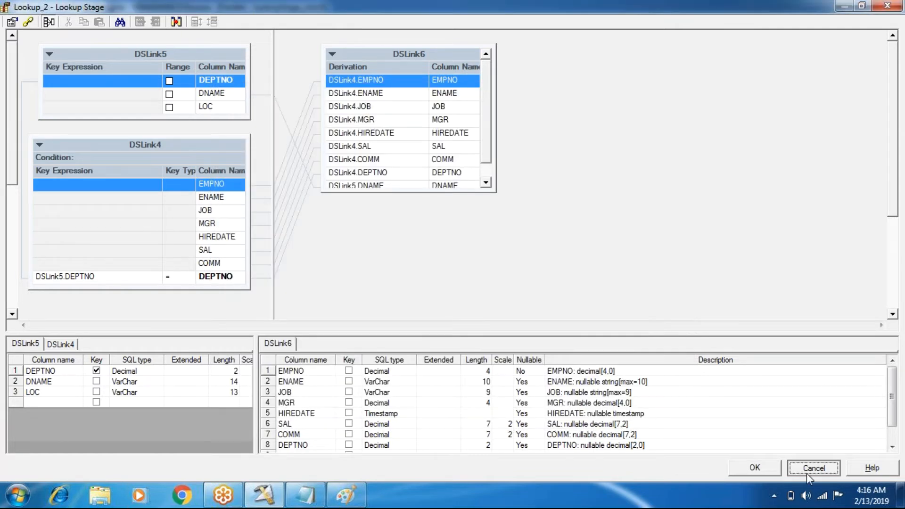
pyautogui.click(777, 469)
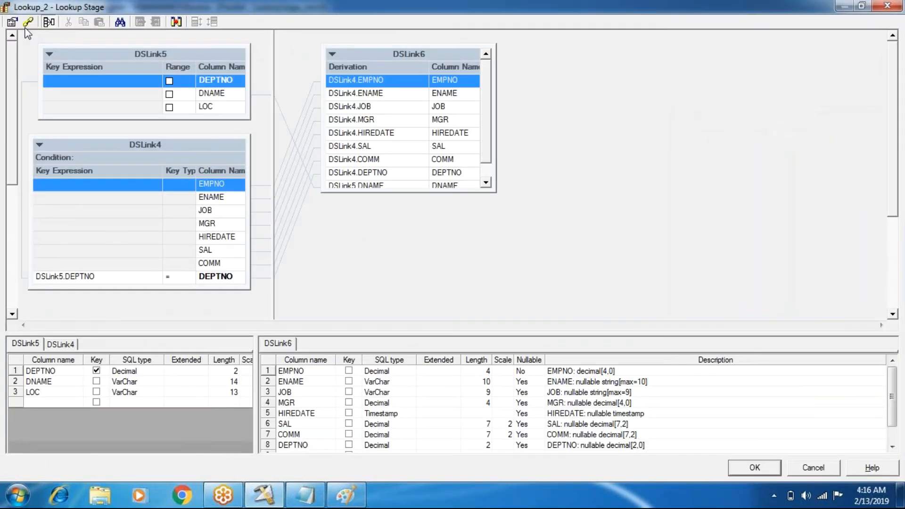
# - Reopen the Lookup_2 stage and look into its stage properties once more, leaving them unchanged
pyautogui.click(12, 22)
pyautogui.press('Escape')
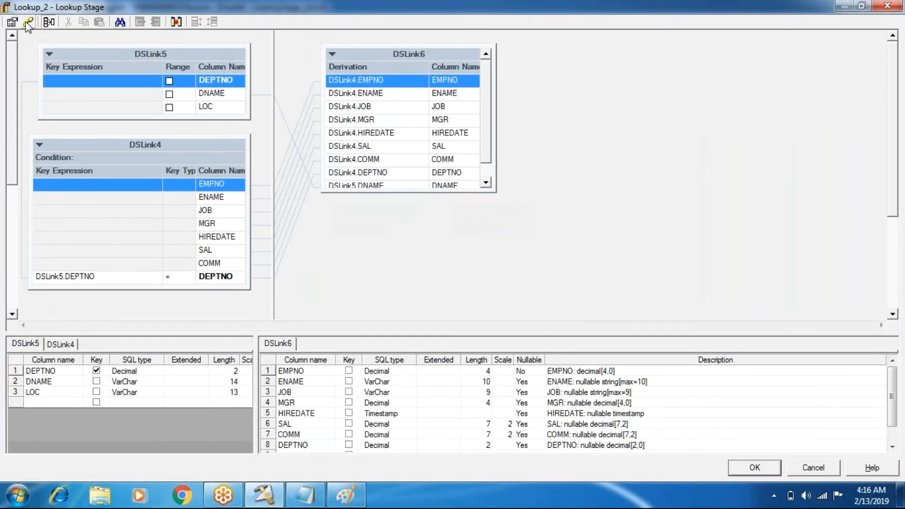
# - View the partition types offered for the DSLink4 input in Lookup_2's stage properties, and accept the properties and the stage editor
pyautogui.doubleClick(147, 152)
pyautogui.click(273, 122)
pyautogui.click(293, 152)
pyautogui.click(281, 173)
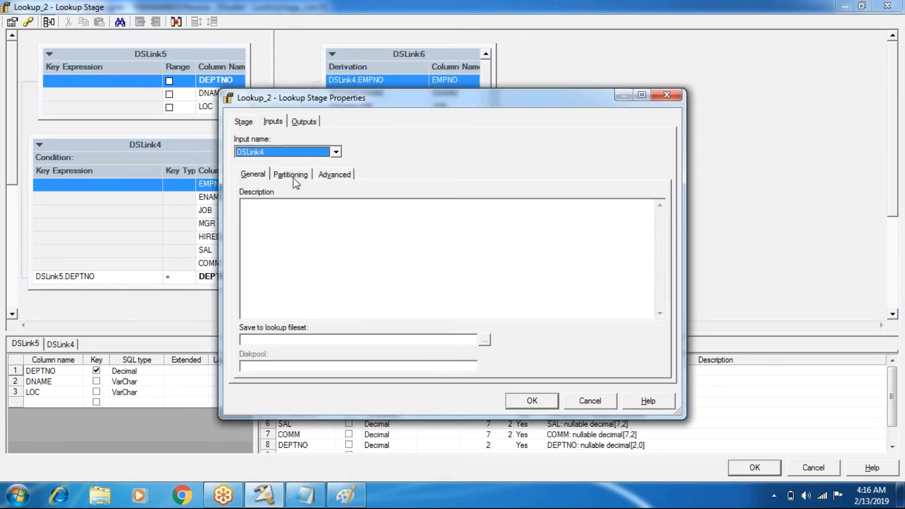
pyautogui.click(290, 174)
pyautogui.click(322, 224)
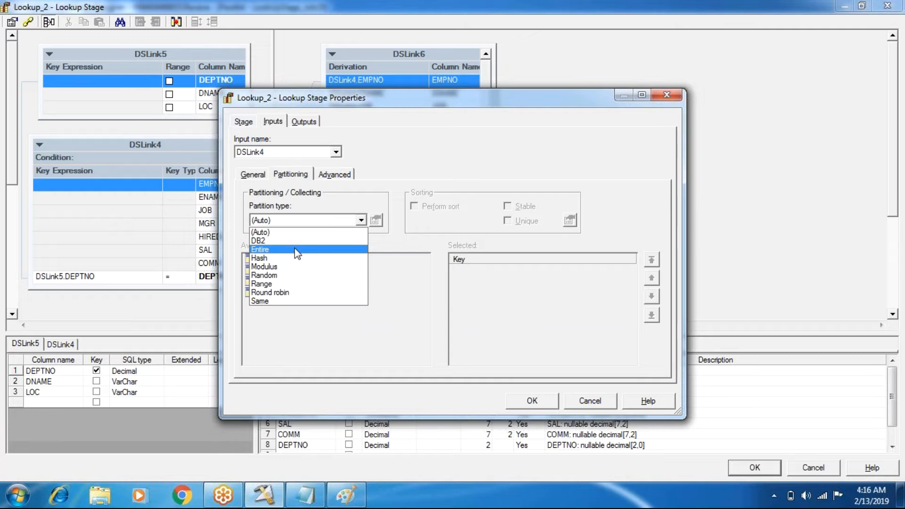
pyautogui.click(302, 239)
pyautogui.click(539, 405)
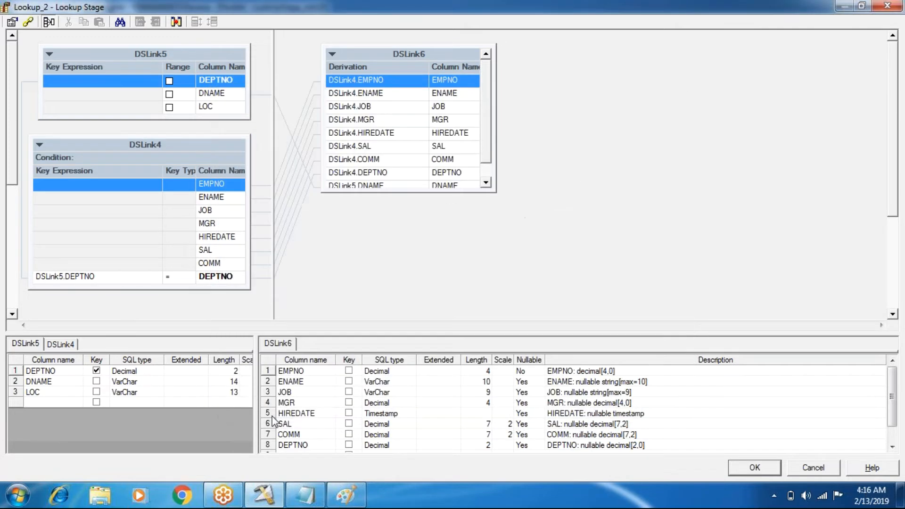
pyautogui.click(754, 467)
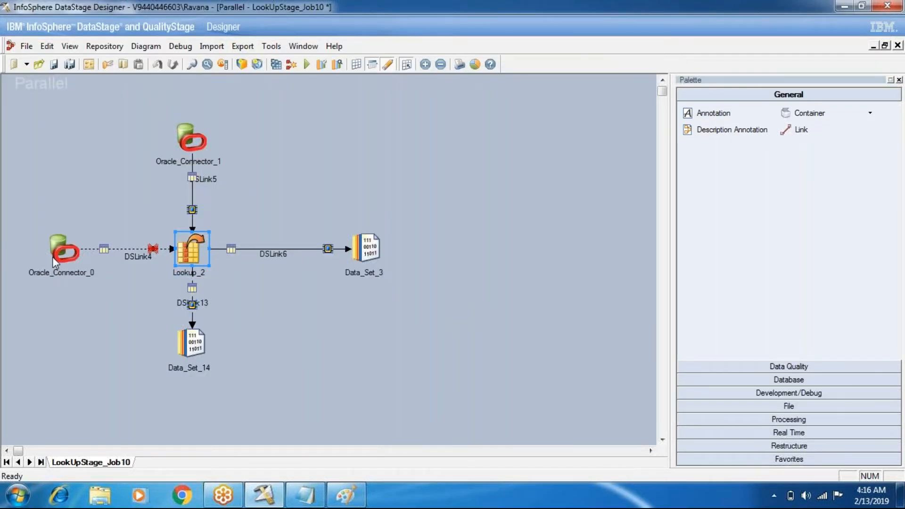
# - Move Oracle_Connector_0 slightly down and away from Lookup_2, and select Oracle_Connector_1
pyautogui.moveTo(53, 259); pyautogui.dragTo(37, 276)
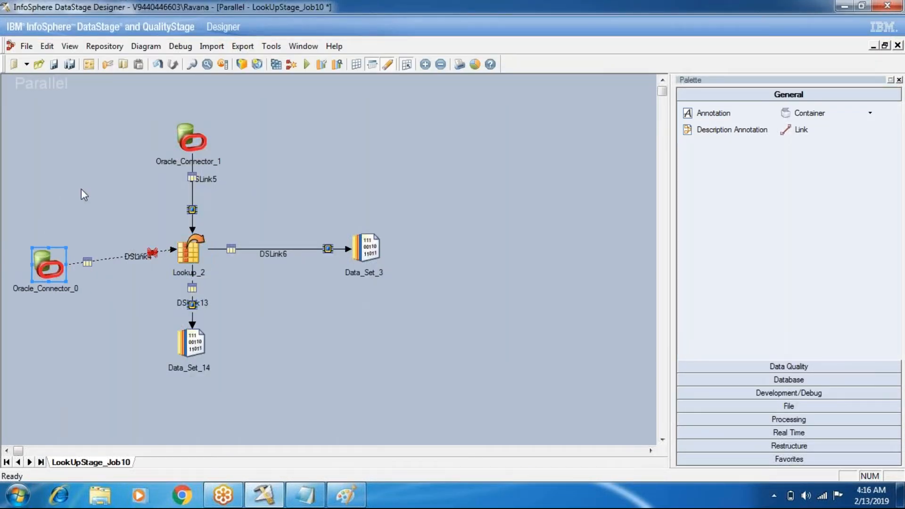
pyautogui.moveTo(174, 113); pyautogui.dragTo(230, 160)
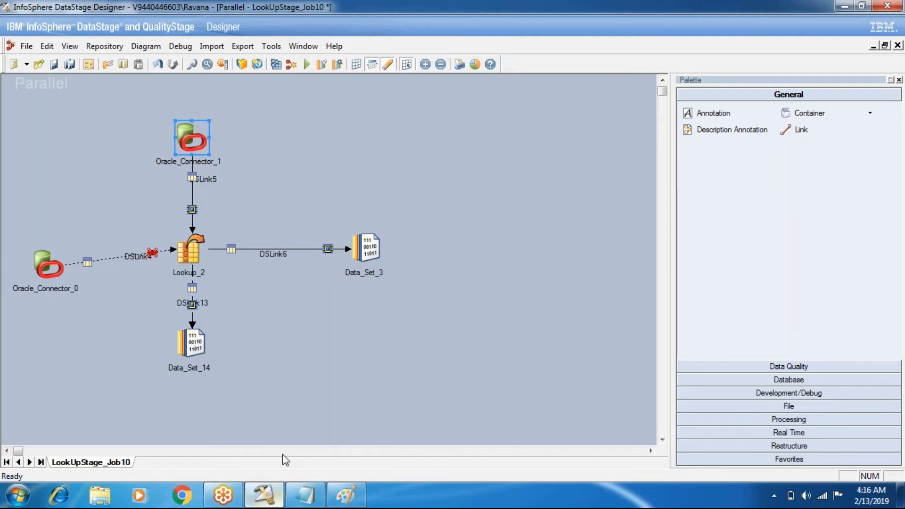
# - Switch to Paint and draw four freehand boxes in a column opposite nodes N1 to N4
pyautogui.click(344, 495)
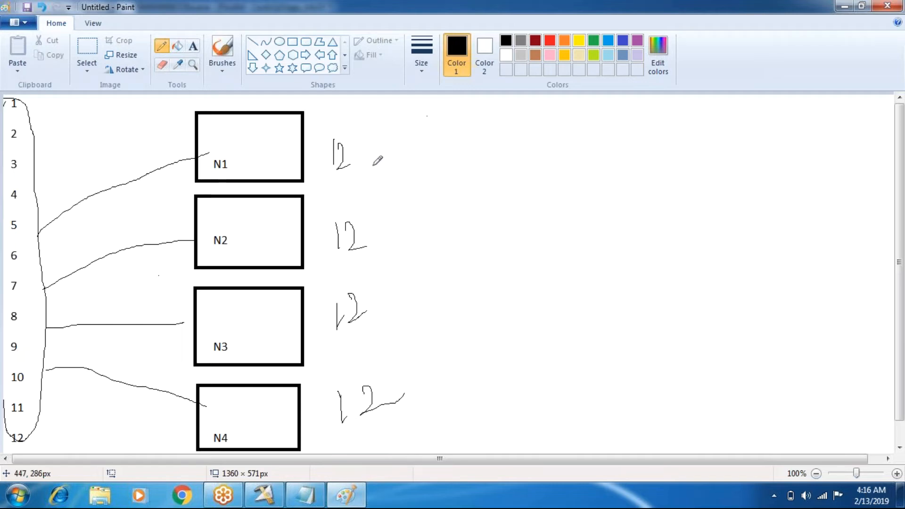
pyautogui.moveTo(514, 120)
pyautogui.mouseDown()
pyautogui.moveTo(537, 162)
pyautogui.moveTo(559, 113)
pyautogui.moveTo(514, 119)
pyautogui.mouseUp()
pyautogui.moveTo(510, 211)
pyautogui.mouseDown()
pyautogui.moveTo(505, 254)
pyautogui.moveTo(570, 241)
pyautogui.moveTo(495, 217)
pyautogui.mouseUp()
pyautogui.click(498, 234)
pyautogui.moveTo(525, 298)
pyautogui.mouseDown()
pyautogui.moveTo(523, 345)
pyautogui.moveTo(585, 299)
pyautogui.moveTo(517, 298)
pyautogui.mouseUp()
pyautogui.moveTo(514, 388)
pyautogui.mouseDown()
pyautogui.moveTo(607, 430)
pyautogui.moveTo(512, 381)
pyautogui.mouseUp()
# - Write handwritten number labels beside the upper three freehand boxes
pyautogui.moveTo(569, 118); pyautogui.dragTo(569, 121)
pyautogui.moveTo(581, 222); pyautogui.dragTo(597, 226)
pyautogui.moveTo(597, 298); pyautogui.dragTo(608, 312)
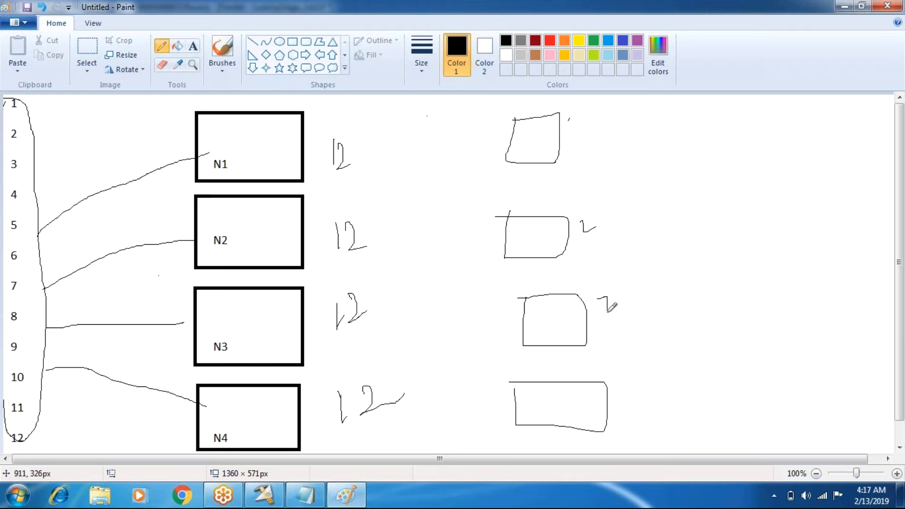
pyautogui.moveTo(579, 124); pyautogui.dragTo(591, 124)
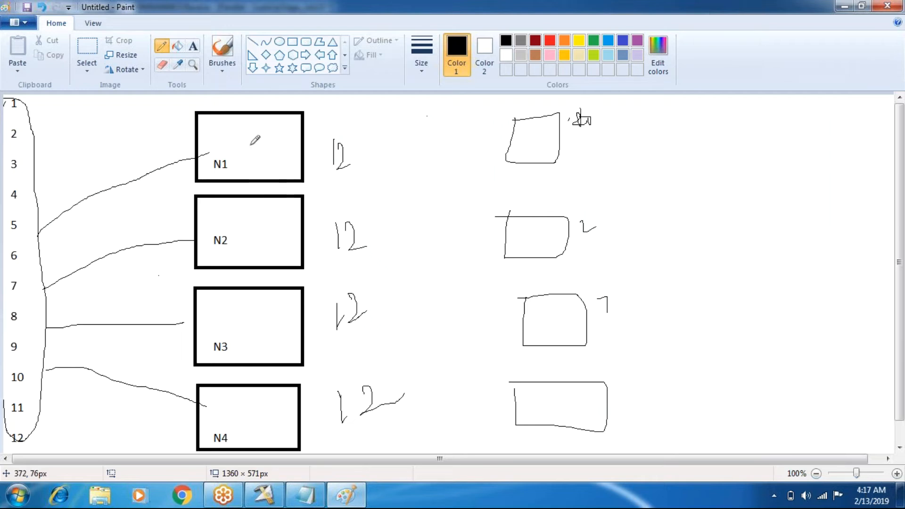
# - Write sample record numbers by hand inside the node boxes, starting from N1
pyautogui.moveTo(250, 126)
pyautogui.mouseDown()
pyautogui.moveTo(264, 177)
pyautogui.moveTo(293, 179)
pyautogui.mouseUp()
pyautogui.moveTo(263, 216)
pyautogui.mouseDown()
pyautogui.moveTo(280, 215)
pyautogui.moveTo(282, 272)
pyautogui.mouseUp()
pyautogui.moveTo(278, 241)
pyautogui.mouseDown()
pyautogui.moveTo(258, 301)
pyautogui.moveTo(255, 351)
pyautogui.moveTo(264, 346)
pyautogui.mouseUp()
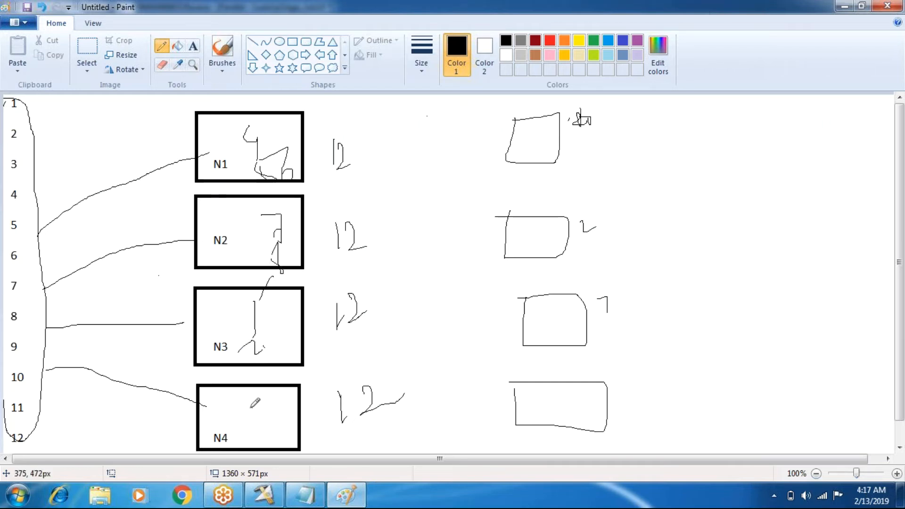
# - Link N1 to the first freehand box, cross that line out, enclose N1 to N4 in one loop and draw a line down through the nodes
pyautogui.moveTo(263, 135)
pyautogui.mouseDown()
pyautogui.moveTo(550, 120)
pyautogui.moveTo(542, 99)
pyautogui.moveTo(508, 147)
pyautogui.moveTo(586, 123)
pyautogui.mouseUp()
pyautogui.moveTo(436, 139); pyautogui.dragTo(408, 182)
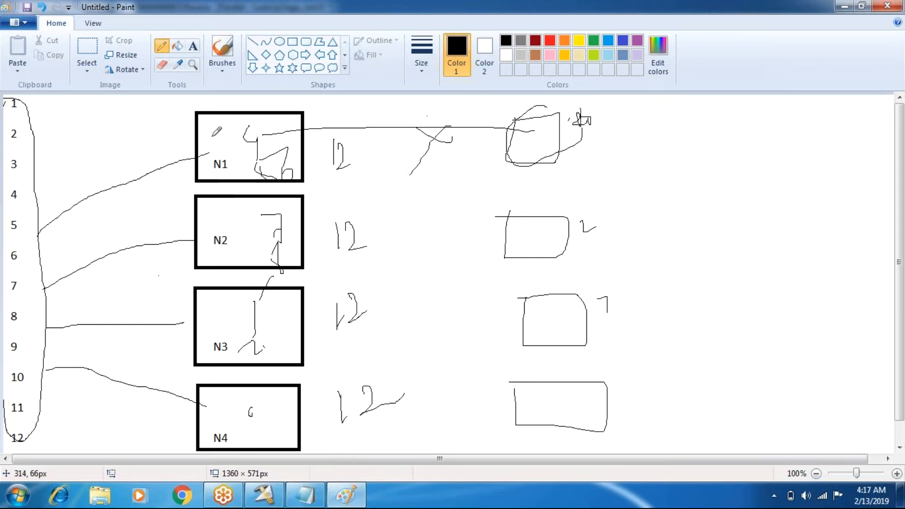
pyautogui.moveTo(194, 98)
pyautogui.mouseDown()
pyautogui.moveTo(182, 401)
pyautogui.moveTo(334, 428)
pyautogui.moveTo(295, 100)
pyautogui.moveTo(280, 137)
pyautogui.moveTo(292, 131)
pyautogui.moveTo(296, 142)
pyautogui.mouseUp()
pyautogui.moveTo(287, 240); pyautogui.dragTo(312, 213)
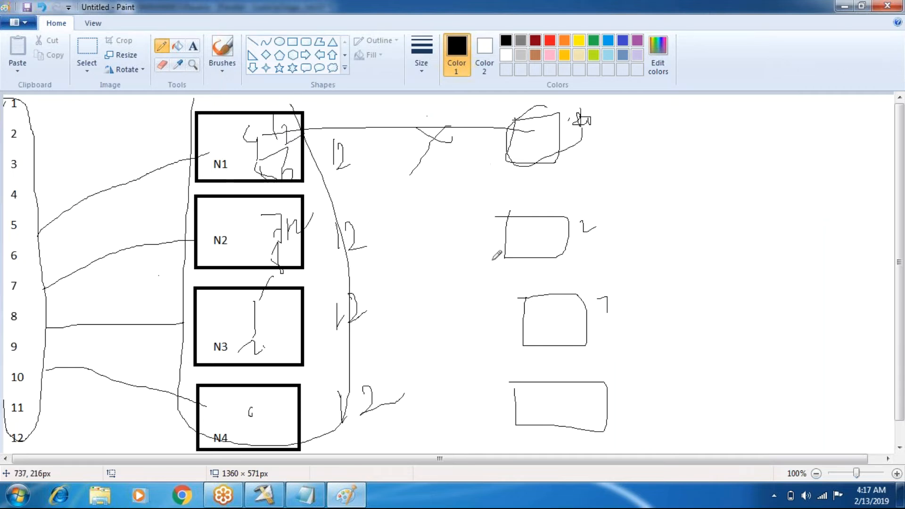
pyautogui.moveTo(258, 178); pyautogui.dragTo(269, 346)
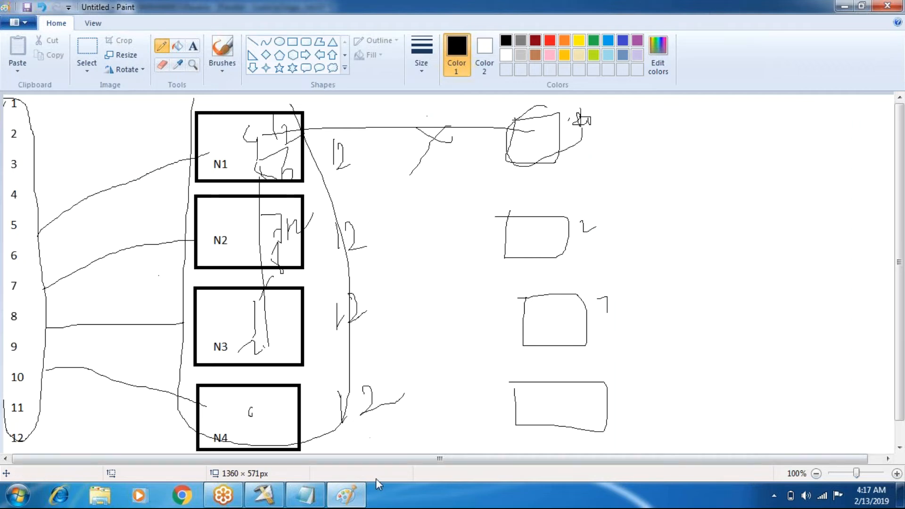
# - Return to DataStage Designer, close LookUpStage_Job10 and minimize the Designer window
pyautogui.click(268, 493)
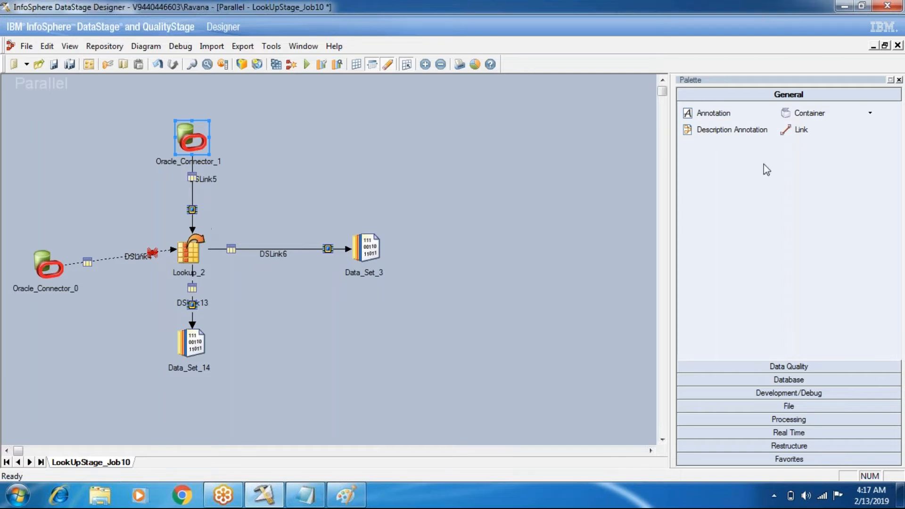
pyautogui.click(897, 46)
pyautogui.click(463, 283)
pyautogui.click(844, 8)
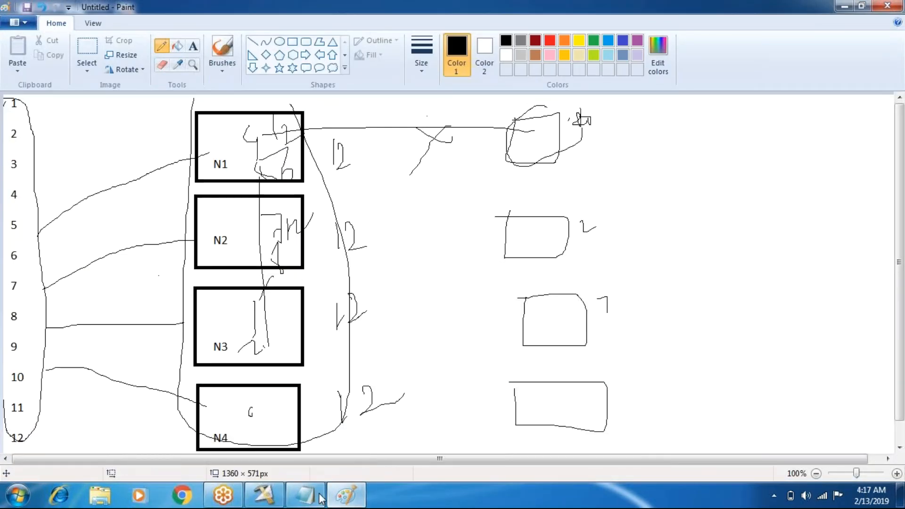
# - Bring up the technique list in Notepad and highlight "same" under the keyless techniques
pyautogui.click(320, 498)
pyautogui.moveTo(330, 208); pyautogui.dragTo(247, 180)
pyautogui.click(369, 218)
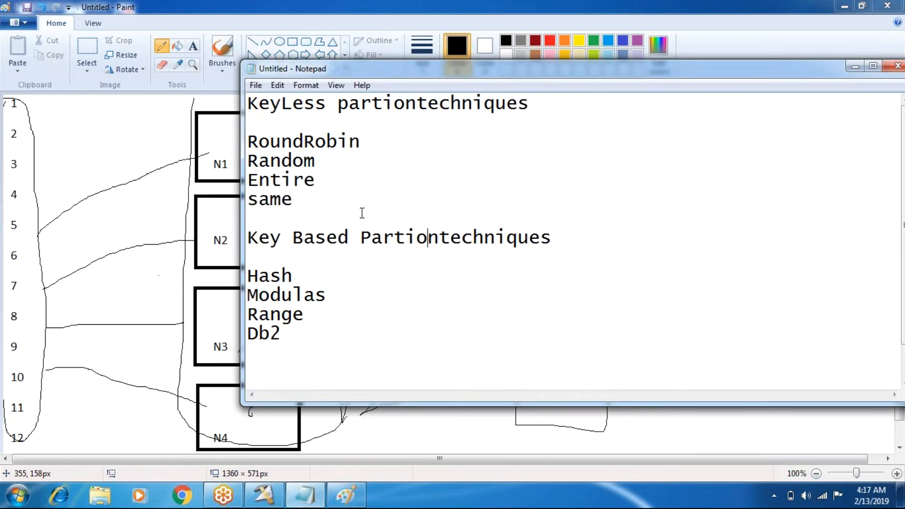
pyautogui.moveTo(262, 219); pyautogui.dragTo(235, 211)
pyautogui.moveTo(301, 199); pyautogui.dragTo(250, 208)
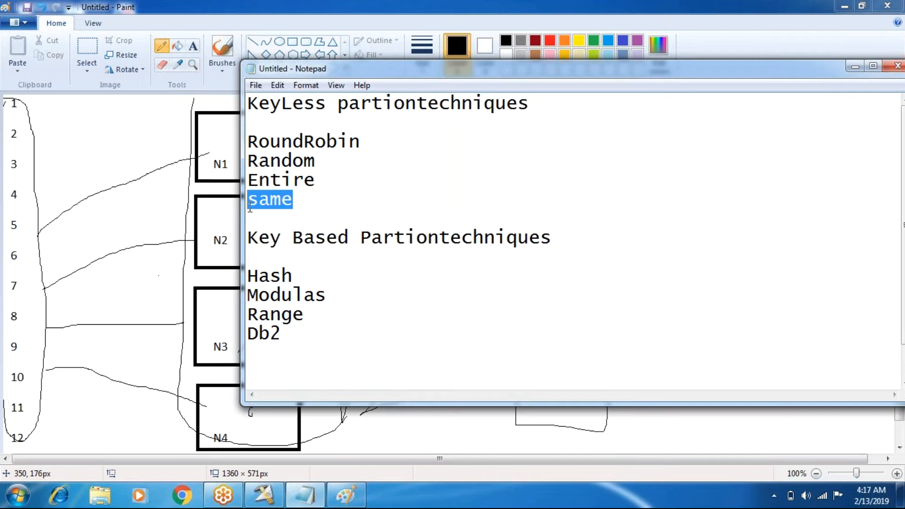
# - Close the Notepad list and start a new blank picture in Paint
pyautogui.click(895, 70)
pyautogui.click(471, 248)
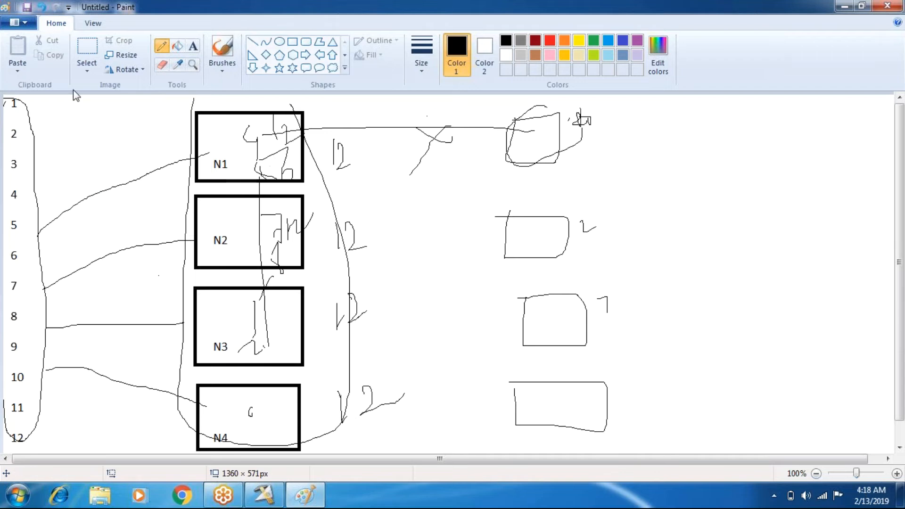
pyautogui.click(18, 22)
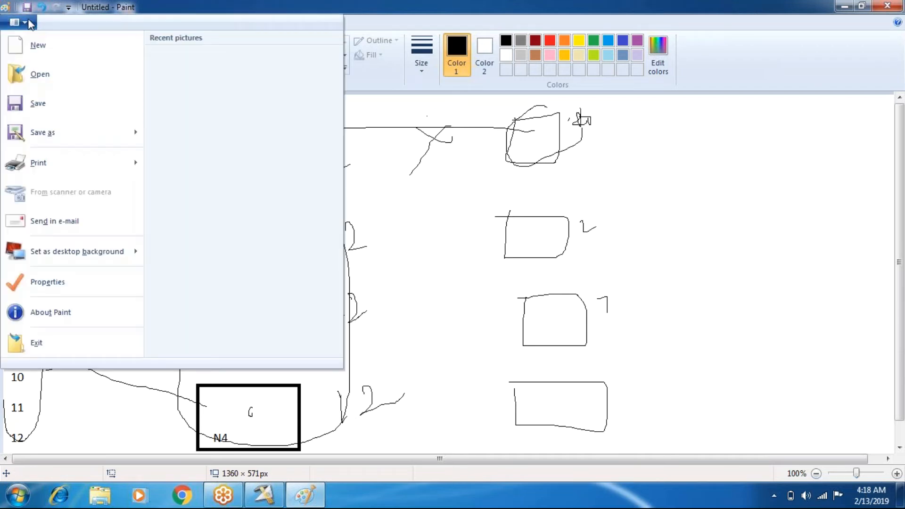
pyautogui.click(47, 51)
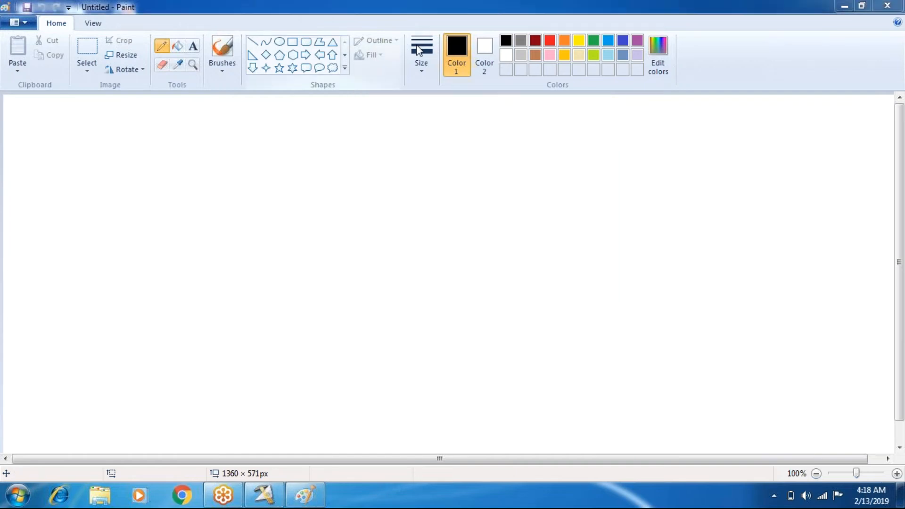
# - Draw a job flow of four stages in a row joined by links, and enclose it in one large frame
pyautogui.moveTo(74, 190)
pyautogui.mouseDown()
pyautogui.moveTo(74, 245)
pyautogui.moveTo(110, 198)
pyautogui.moveTo(74, 193)
pyautogui.mouseUp()
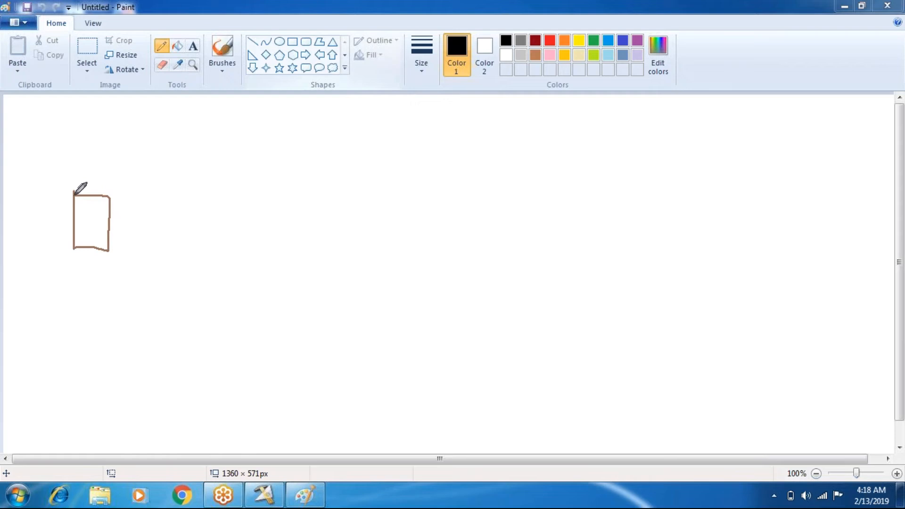
pyautogui.moveTo(213, 203)
pyautogui.mouseDown()
pyautogui.moveTo(211, 232)
pyautogui.moveTo(277, 252)
pyautogui.moveTo(248, 205)
pyautogui.moveTo(199, 206)
pyautogui.mouseUp()
pyautogui.moveTo(382, 202)
pyautogui.mouseDown()
pyautogui.moveTo(386, 259)
pyautogui.moveTo(373, 208)
pyautogui.mouseUp()
pyautogui.moveTo(515, 206)
pyautogui.mouseDown()
pyautogui.moveTo(527, 250)
pyautogui.moveTo(546, 206)
pyautogui.moveTo(515, 212)
pyautogui.mouseUp()
pyautogui.moveTo(102, 233)
pyautogui.mouseDown()
pyautogui.moveTo(373, 223)
pyautogui.moveTo(532, 240)
pyautogui.mouseUp()
pyautogui.moveTo(61, 164)
pyautogui.mouseDown()
pyautogui.moveTo(54, 283)
pyautogui.moveTo(278, 310)
pyautogui.moveTo(600, 233)
pyautogui.moveTo(486, 160)
pyautogui.mouseUp()
pyautogui.moveTo(426, 159); pyautogui.dragTo(57, 163)
# - Label the framed job J1 and write "Round Robin" beneath the second stage
pyautogui.moveTo(133, 277)
pyautogui.mouseDown()
pyautogui.moveTo(134, 294)
pyautogui.moveTo(117, 297)
pyautogui.moveTo(141, 302)
pyautogui.mouseUp()
pyautogui.moveTo(229, 256)
pyautogui.mouseDown()
pyautogui.moveTo(231, 273)
pyautogui.moveTo(245, 261)
pyautogui.moveTo(282, 272)
pyautogui.mouseUp()
pyautogui.moveTo(293, 228); pyautogui.dragTo(298, 251)
pyautogui.moveTo(250, 309); pyautogui.dragTo(257, 286)
pyautogui.moveTo(265, 304)
pyautogui.mouseDown()
pyautogui.moveTo(279, 278)
pyautogui.moveTo(298, 273)
pyautogui.moveTo(298, 290)
pyautogui.mouseUp()
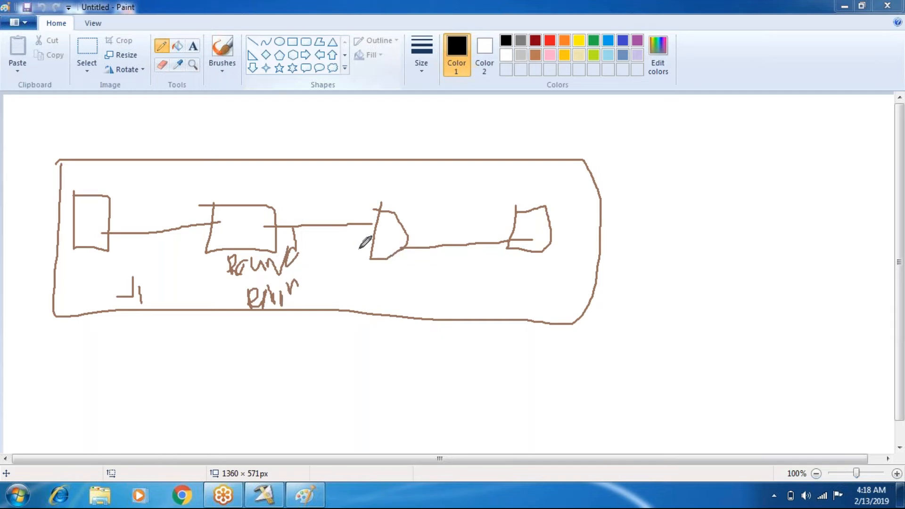
# - Begin the "Rand" label beneath the third stage, circle the Round Robin label and mark the first stage with a slanted line
pyautogui.moveTo(362, 279); pyautogui.dragTo(362, 297)
pyautogui.moveTo(357, 283); pyautogui.dragTo(400, 281)
pyautogui.moveTo(226, 250)
pyautogui.mouseDown()
pyautogui.moveTo(219, 297)
pyautogui.moveTo(322, 292)
pyautogui.moveTo(217, 257)
pyautogui.mouseUp()
pyautogui.moveTo(81, 218); pyautogui.dragTo(128, 148)
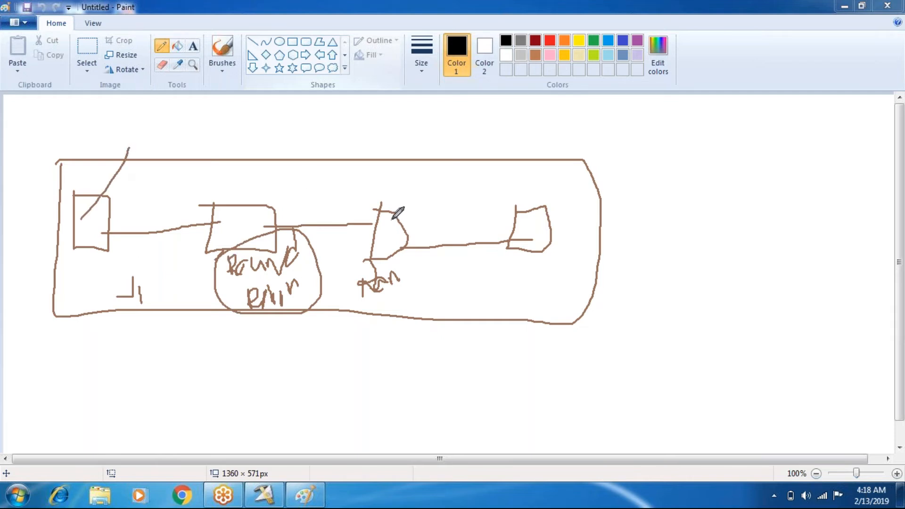
# - Mark the third stage with a slanted line, and finish the "Rand" label with more handwriting below it
pyautogui.moveTo(393, 218); pyautogui.dragTo(456, 173)
pyautogui.moveTo(402, 274)
pyautogui.mouseDown()
pyautogui.moveTo(406, 259)
pyautogui.moveTo(415, 266)
pyautogui.mouseUp()
pyautogui.moveTo(381, 312)
pyautogui.mouseDown()
pyautogui.moveTo(385, 320)
pyautogui.moveTo(413, 312)
pyautogui.moveTo(419, 294)
pyautogui.mouseUp()
pyautogui.moveTo(424, 299)
pyautogui.mouseDown()
pyautogui.moveTo(430, 308)
pyautogui.moveTo(449, 294)
pyautogui.mouseUp()
pyautogui.click(423, 291)
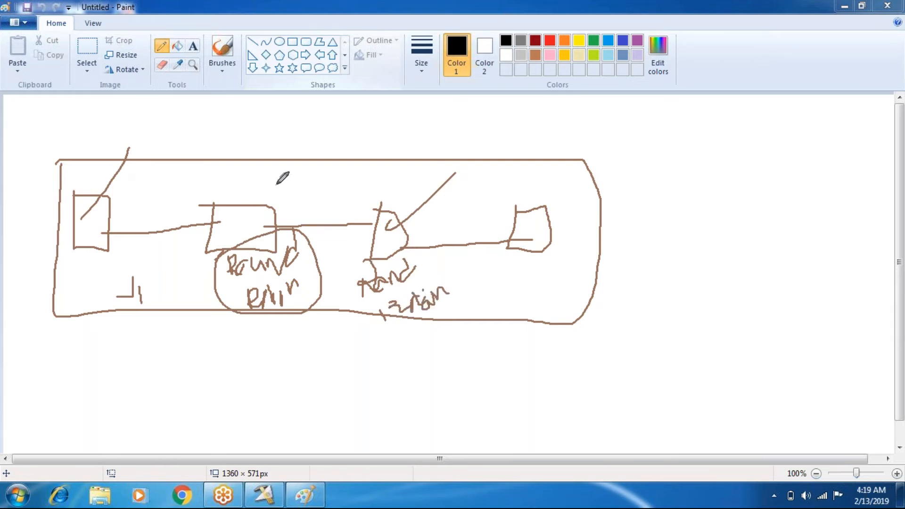
# - Mark the second, third and last stages with slanted lines, and write and circle "Same" below the third stage
pyautogui.moveTo(243, 214); pyautogui.dragTo(301, 167)
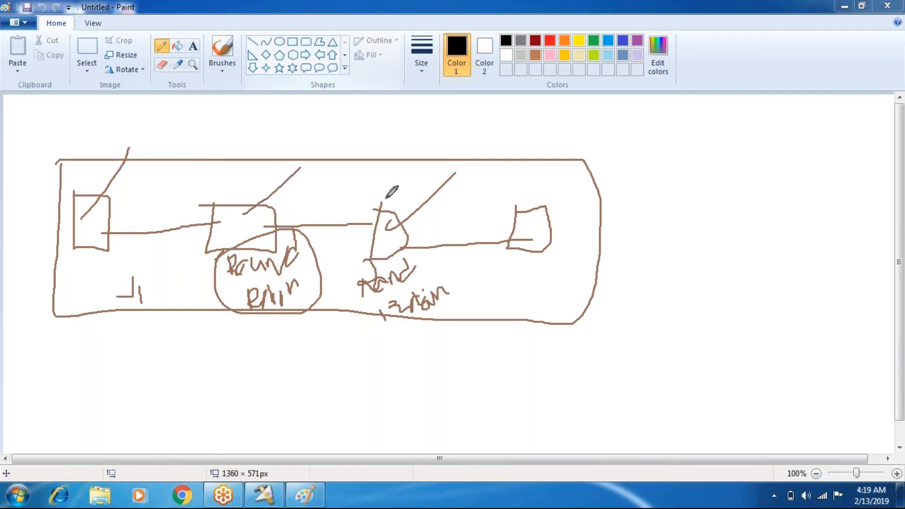
pyautogui.moveTo(382, 234); pyautogui.dragTo(440, 163)
pyautogui.moveTo(384, 335)
pyautogui.mouseDown()
pyautogui.moveTo(364, 355)
pyautogui.moveTo(456, 331)
pyautogui.mouseUp()
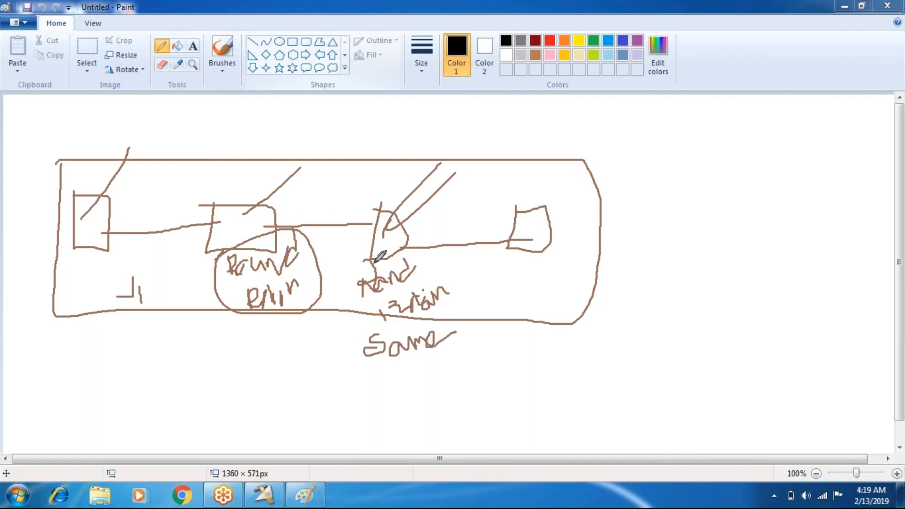
pyautogui.moveTo(521, 243); pyautogui.dragTo(582, 185)
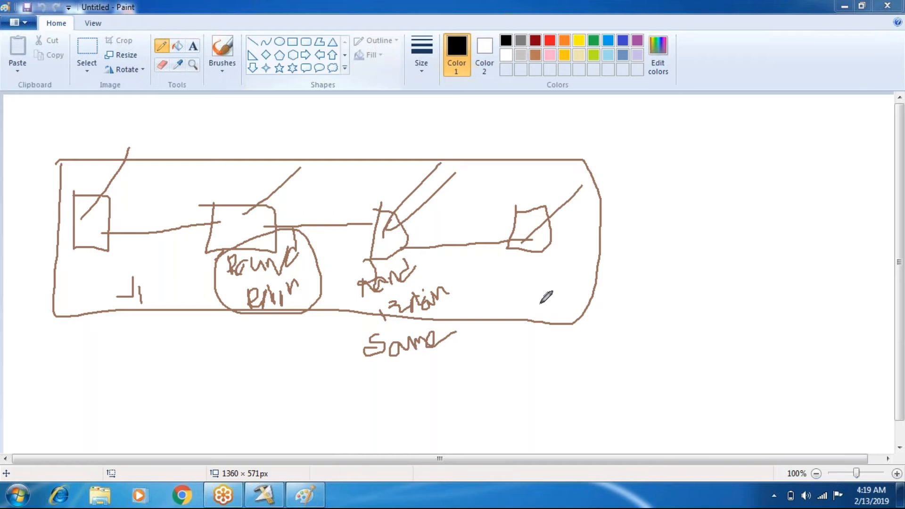
pyautogui.moveTo(361, 336)
pyautogui.mouseDown()
pyautogui.moveTo(355, 346)
pyautogui.moveTo(463, 362)
pyautogui.moveTo(351, 320)
pyautogui.moveTo(351, 340)
pyautogui.mouseUp()
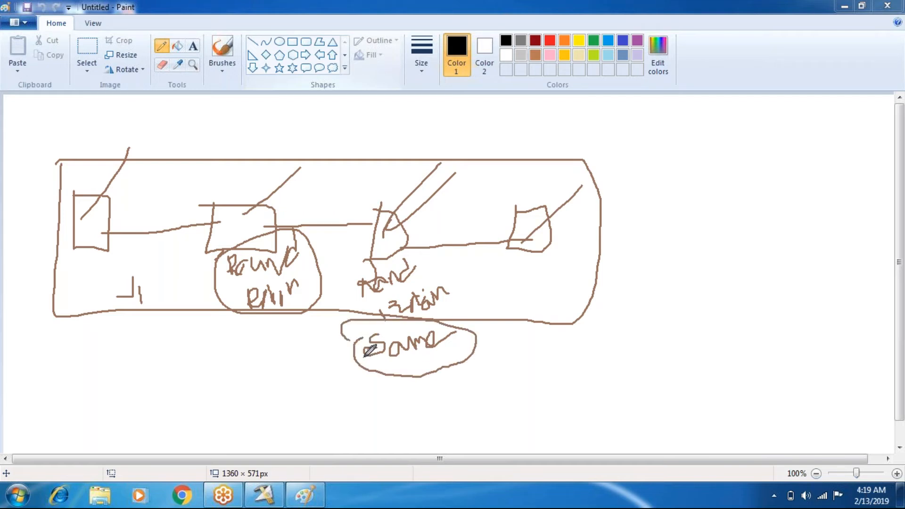
# - Strike across the link after the second stage, and draw curves from the second and third stages to a mark outside the frame
pyautogui.moveTo(296, 200)
pyautogui.mouseDown()
pyautogui.moveTo(289, 228)
pyautogui.moveTo(259, 249)
pyautogui.moveTo(316, 212)
pyautogui.mouseUp()
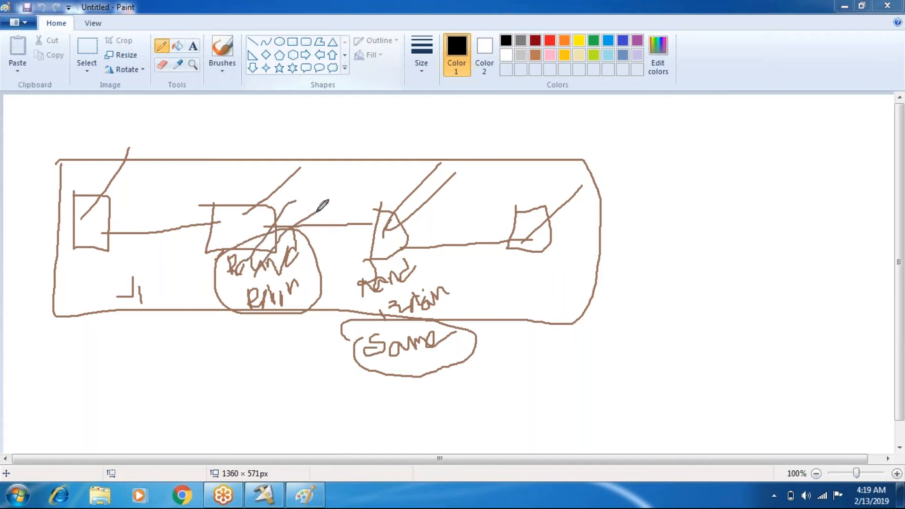
pyautogui.moveTo(280, 248); pyautogui.dragTo(315, 214)
pyautogui.moveTo(230, 246); pyautogui.dragTo(23, 353)
pyautogui.moveTo(21, 344)
pyautogui.mouseDown()
pyautogui.moveTo(25, 371)
pyautogui.moveTo(26, 360)
pyautogui.moveTo(41, 357)
pyautogui.moveTo(62, 364)
pyautogui.moveTo(37, 377)
pyautogui.moveTo(92, 147)
pyautogui.moveTo(249, 242)
pyautogui.moveTo(243, 247)
pyautogui.mouseUp()
pyautogui.moveTo(383, 228); pyautogui.dragTo(24, 334)
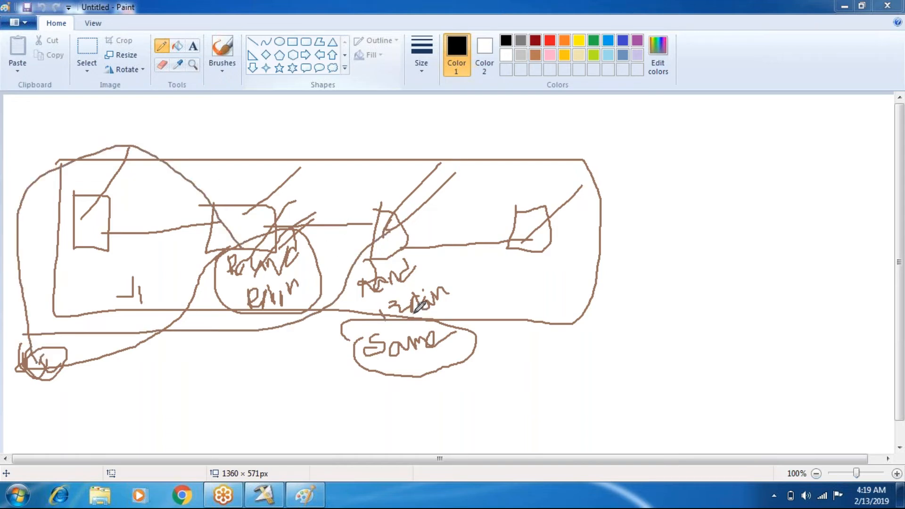
# - Underline and strike over "Same", and draw a vertical line through the second stage with an arc to the third stage
pyautogui.moveTo(389, 346); pyautogui.dragTo(444, 354)
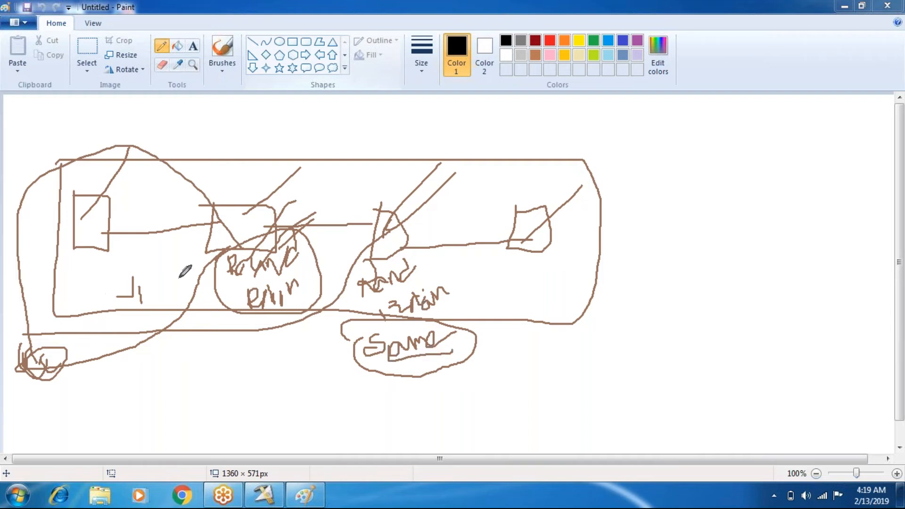
pyautogui.moveTo(258, 191); pyautogui.dragTo(259, 277)
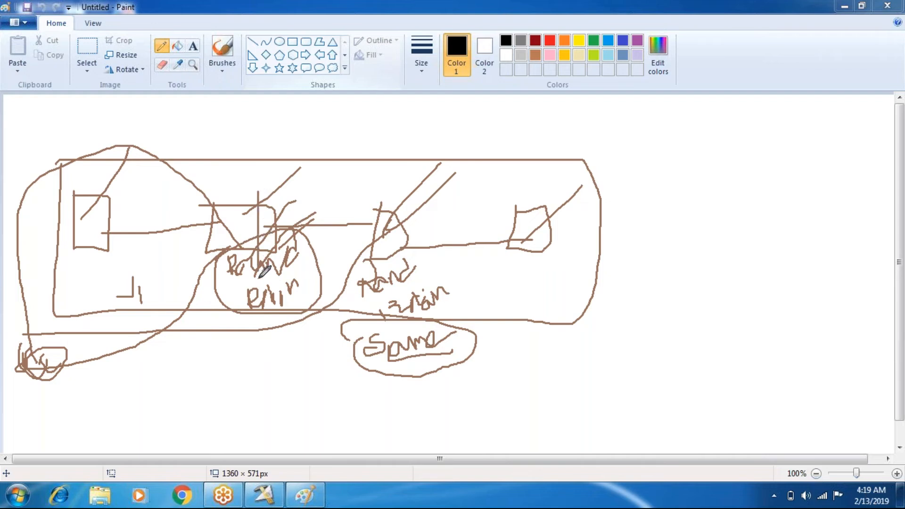
pyautogui.moveTo(254, 198)
pyautogui.mouseDown()
pyautogui.moveTo(320, 172)
pyautogui.moveTo(394, 193)
pyautogui.moveTo(391, 222)
pyautogui.moveTo(410, 198)
pyautogui.moveTo(407, 231)
pyautogui.mouseUp()
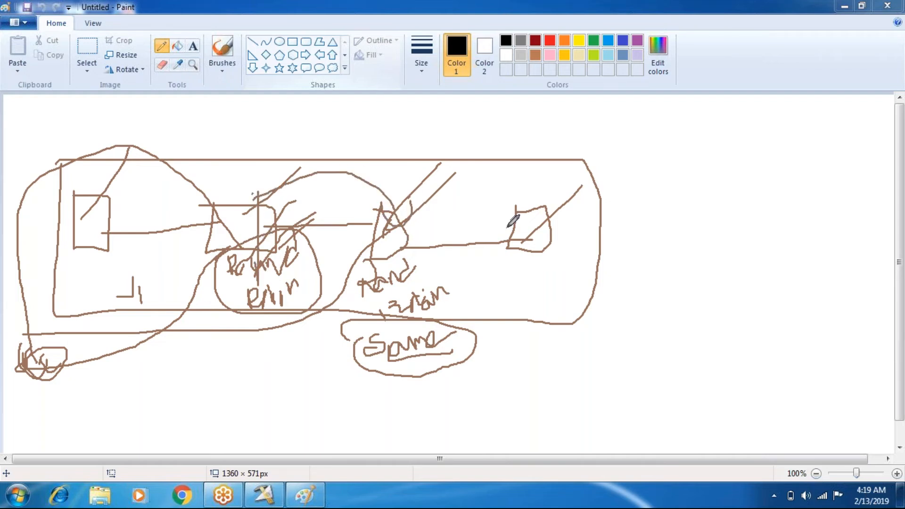
pyautogui.moveTo(391, 355); pyautogui.dragTo(440, 332)
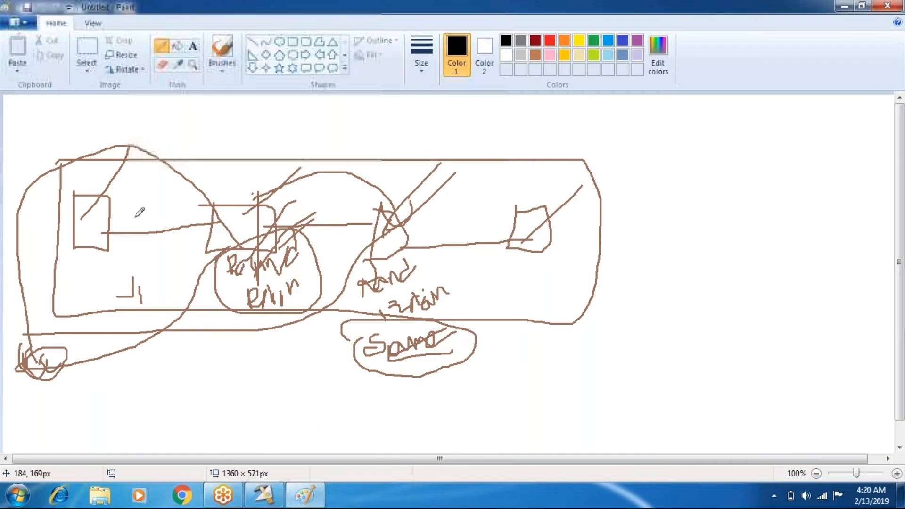
# - Start a new blank picture in place of the job flow drawing
pyautogui.click(21, 23)
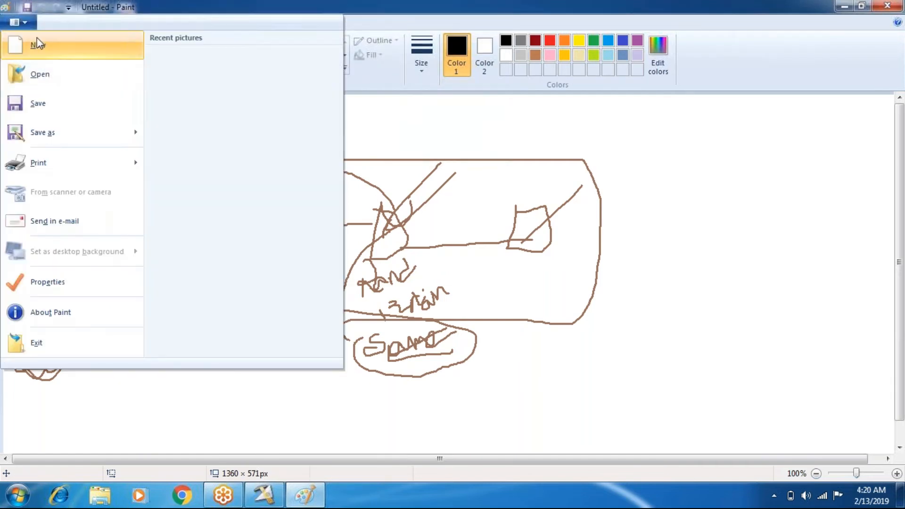
pyautogui.click(177, 130)
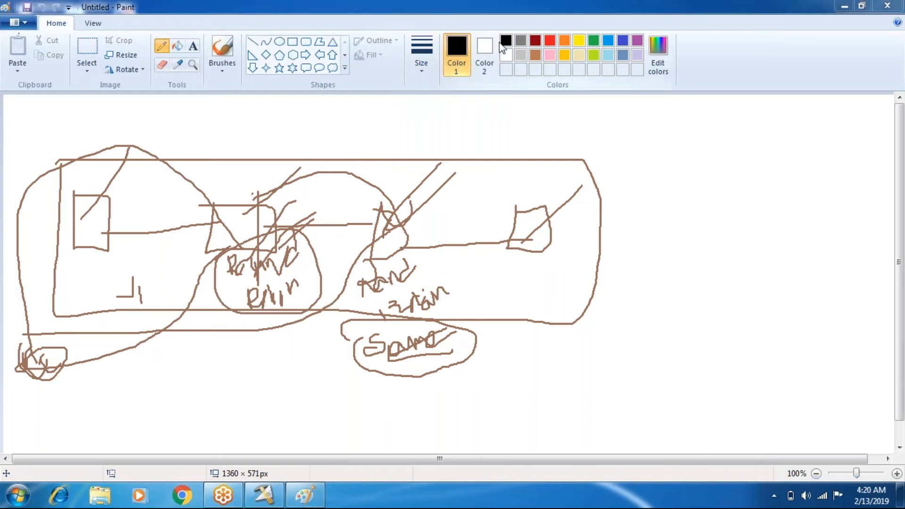
pyautogui.click(308, 497)
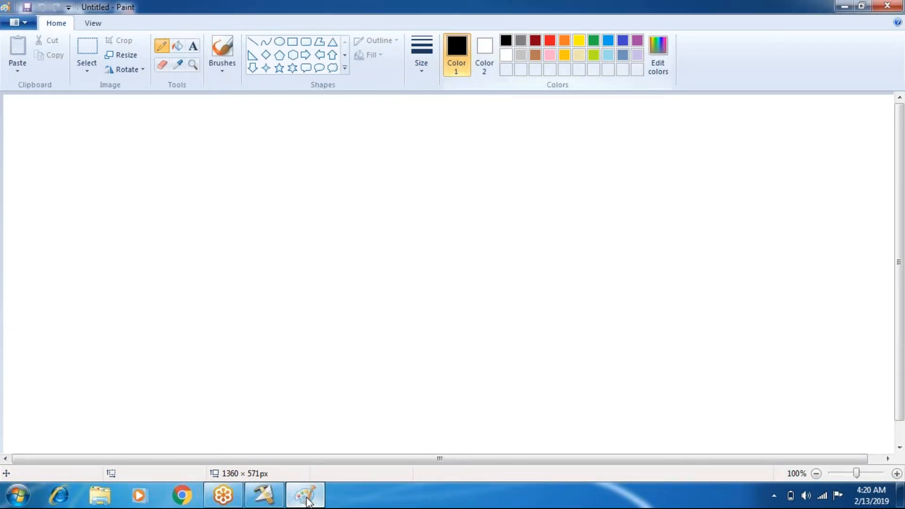
pyautogui.moveTo(274, 501)
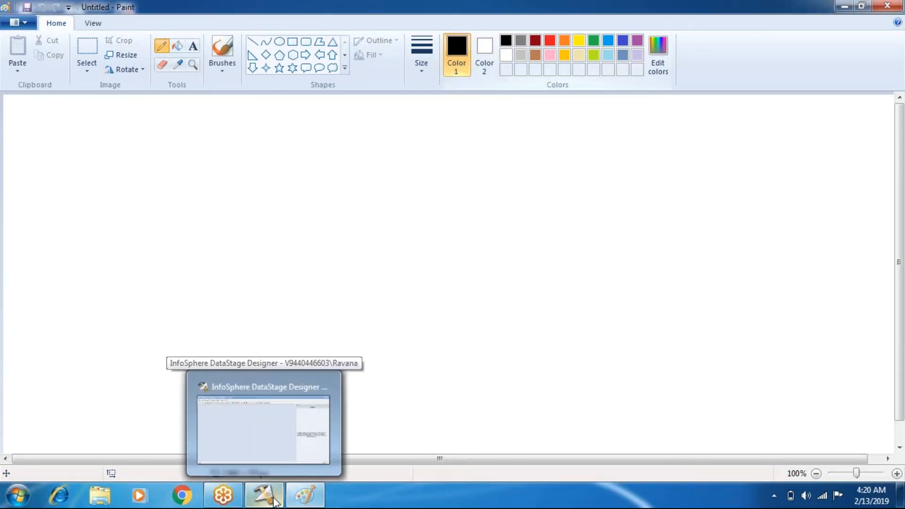
pyautogui.click(307, 495)
pyautogui.click(307, 496)
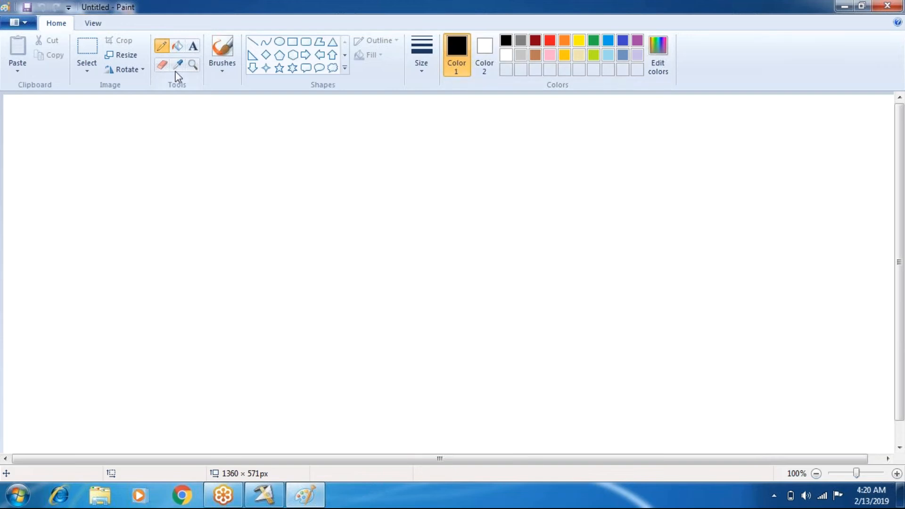
# - Add the text heading "HASH" near the upper-left corner of the canvas
pyautogui.click(193, 46)
pyautogui.moveTo(20, 112); pyautogui.dragTo(189, 178)
pyautogui.write('HAS')
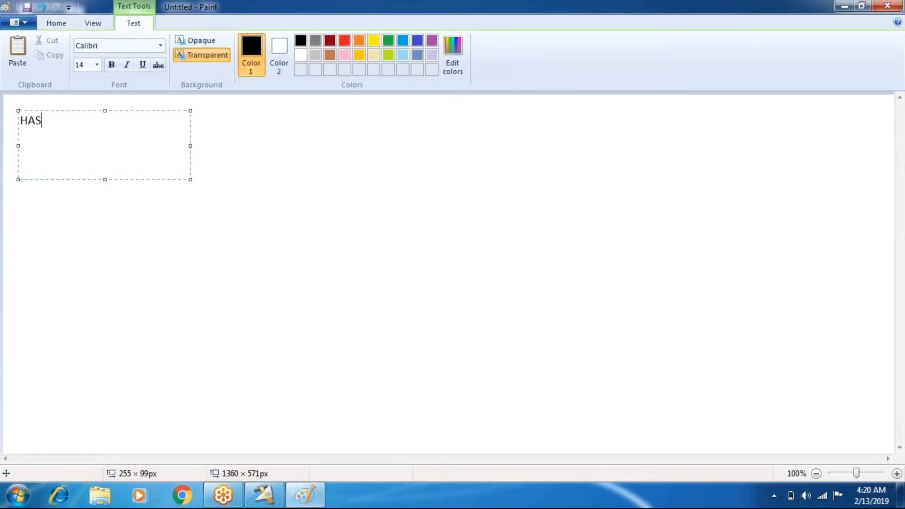
pyautogui.write('H')
pyautogui.press('Return')
pyautogui.click(177, 242)
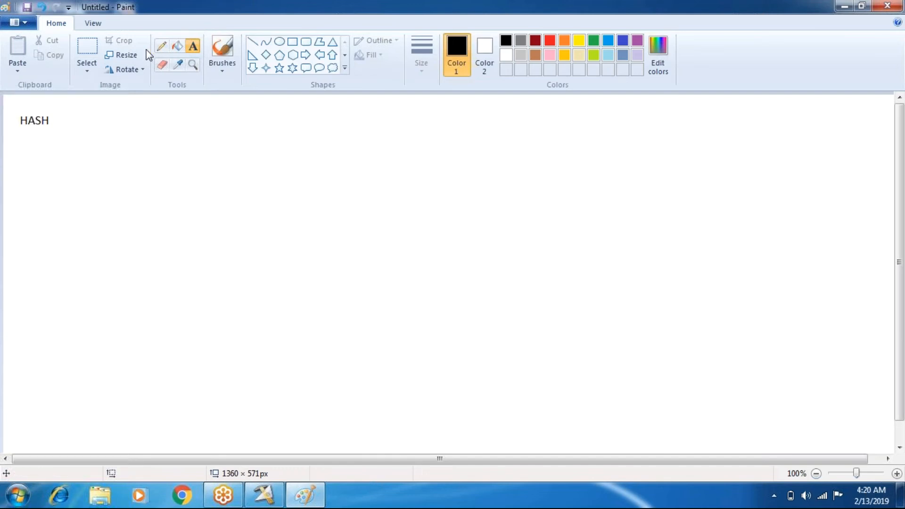
pyautogui.click(87, 52)
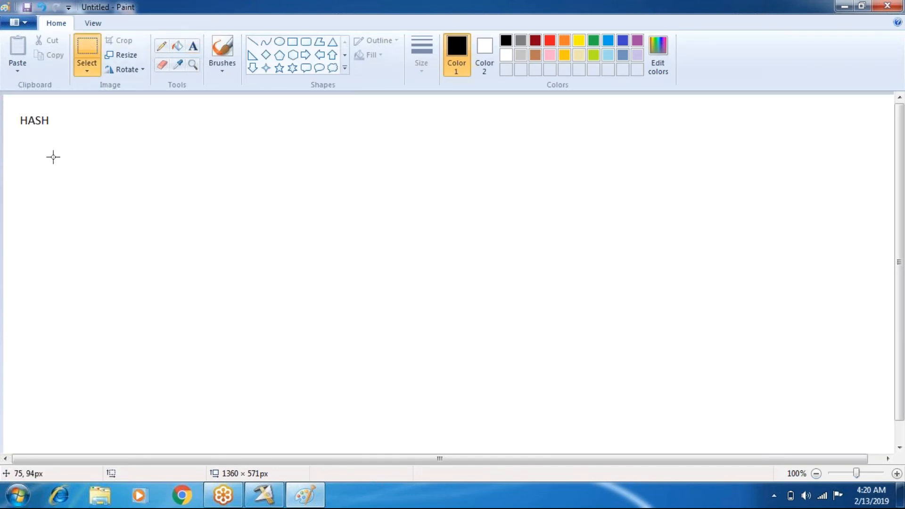
# - Open Oracle SQL*Plus and log on with the account's user name and password
pyautogui.click(58, 496)
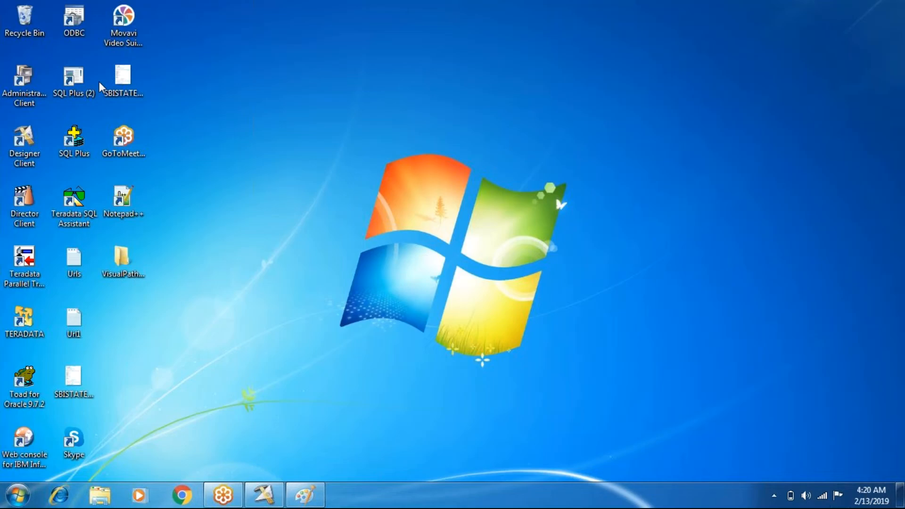
pyautogui.doubleClick(73, 78)
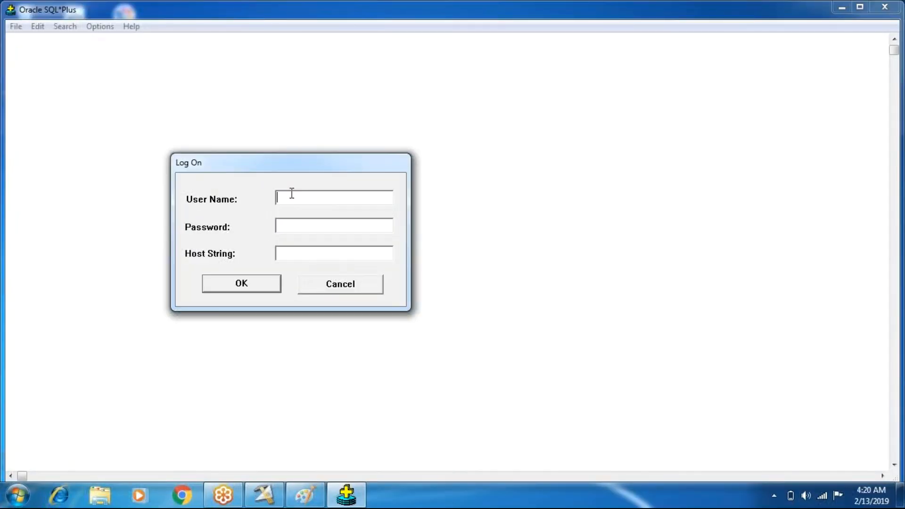
pyautogui.write('scott')
pyautogui.press('Return')
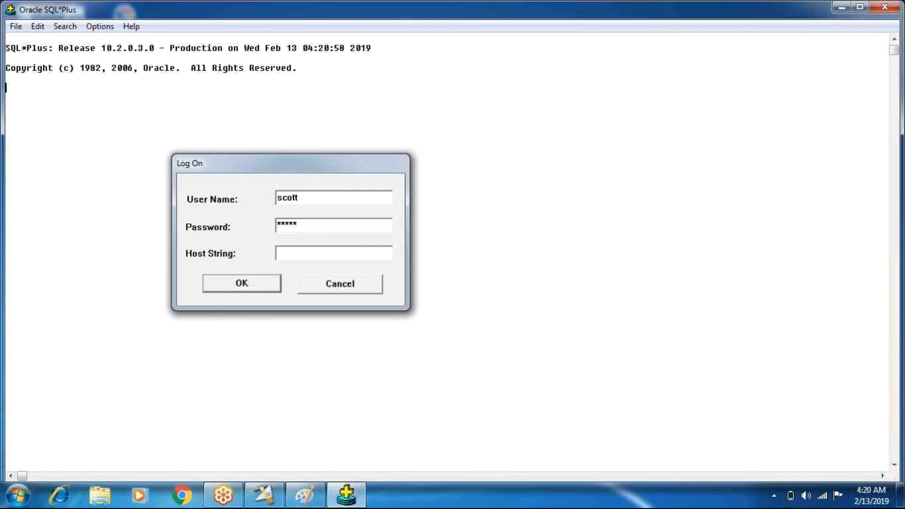
# - Set the SQL*Plus line size to 150 and query all columns and rows of the emp table
pyautogui.write('set linesi')
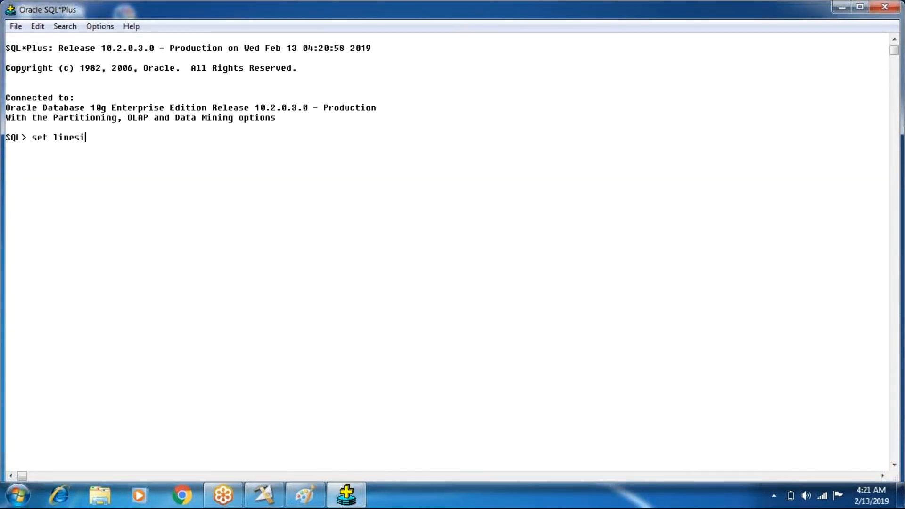
pyautogui.write('ze 150;')
pyautogui.press('Return')
pyautogui.write('select ')
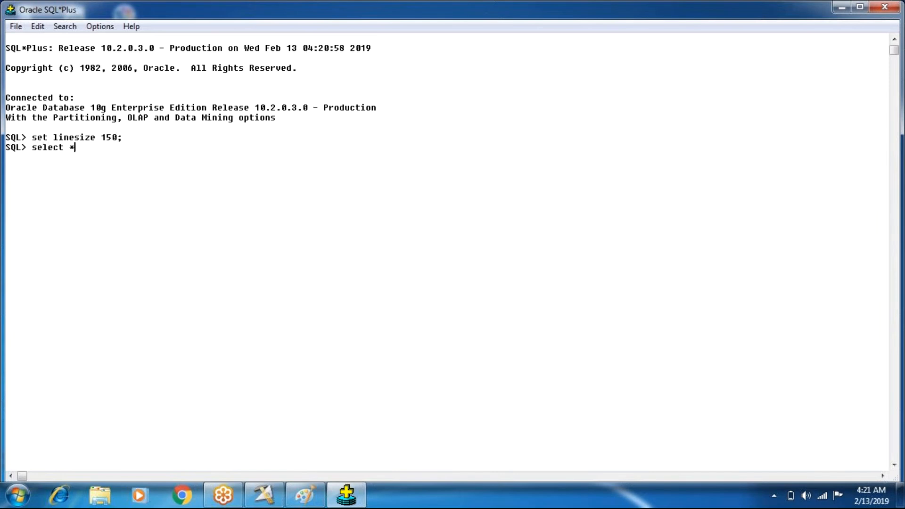
pyautogui.write('* from emp;')
pyautogui.press('Return')
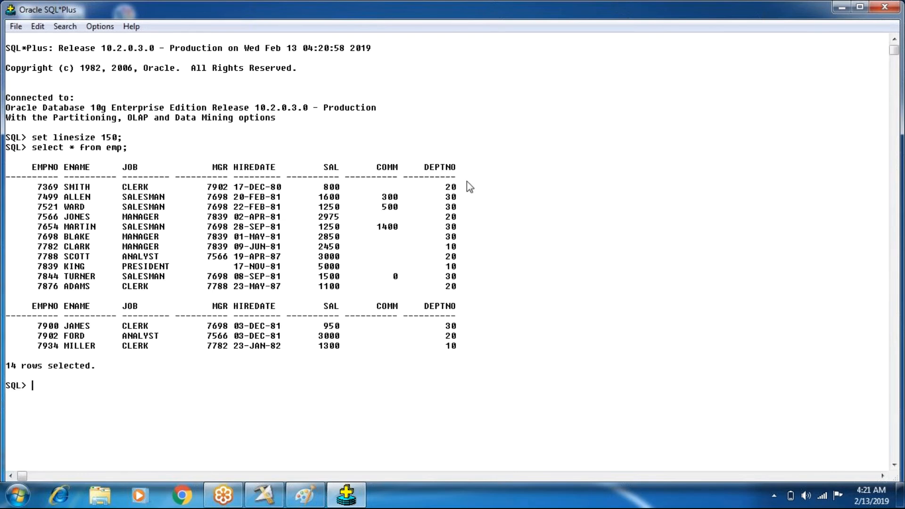
# - Copy the DEPTNO column with its heading from the query output into a new Notepad document
pyautogui.moveTo(430, 169); pyautogui.dragTo(475, 349)
pyautogui.click(476, 350)
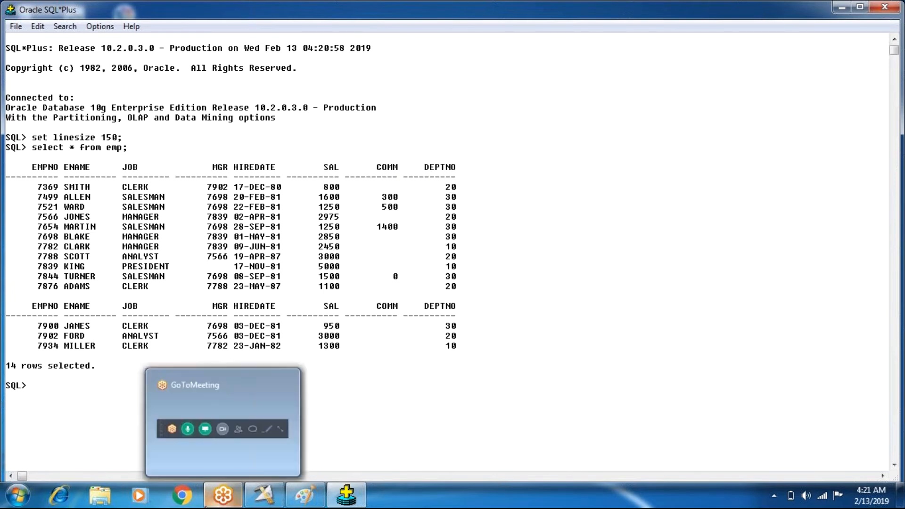
pyautogui.click(28, 490)
pyautogui.click(44, 186)
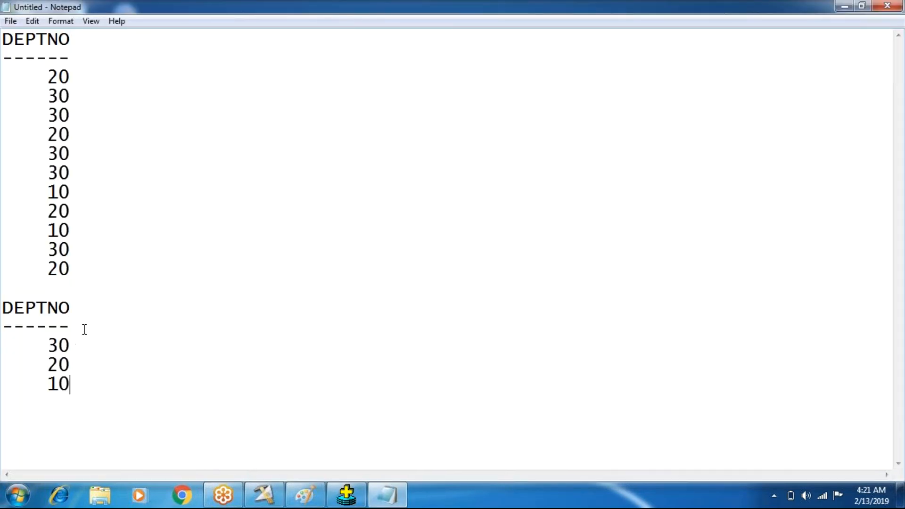
# - Delete the repeated DEPTNO heading, its dashes and the blank lines between the department values
pyautogui.moveTo(84, 329); pyautogui.dragTo(7, 297)
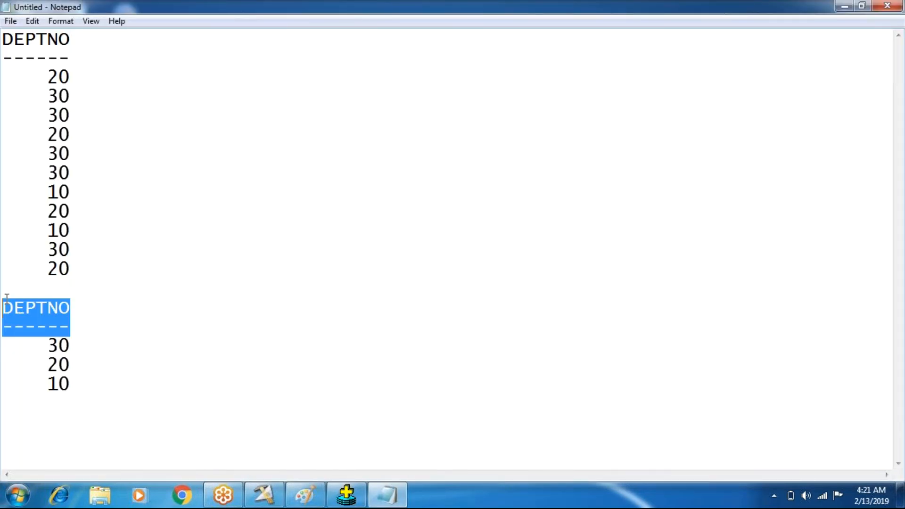
pyautogui.press('Delete')
pyautogui.press('Delete')
pyautogui.press('Delete')
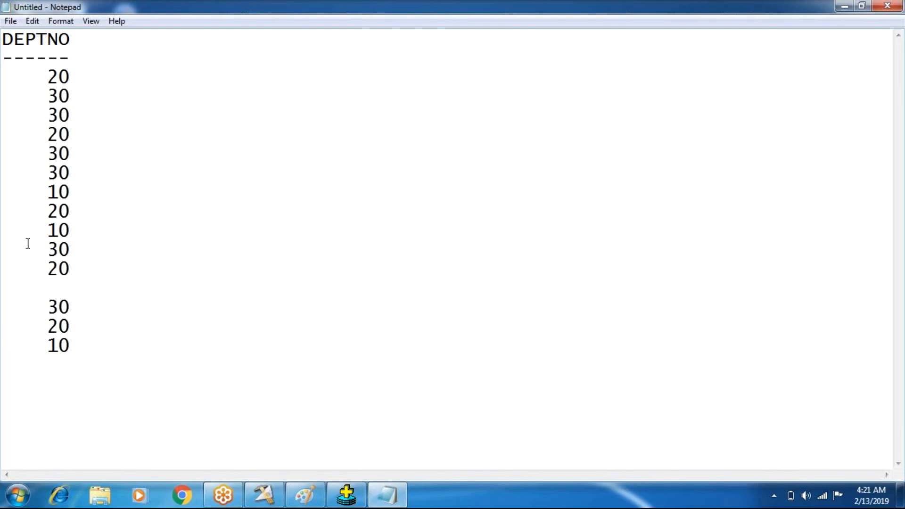
pyautogui.press('BackSpace')
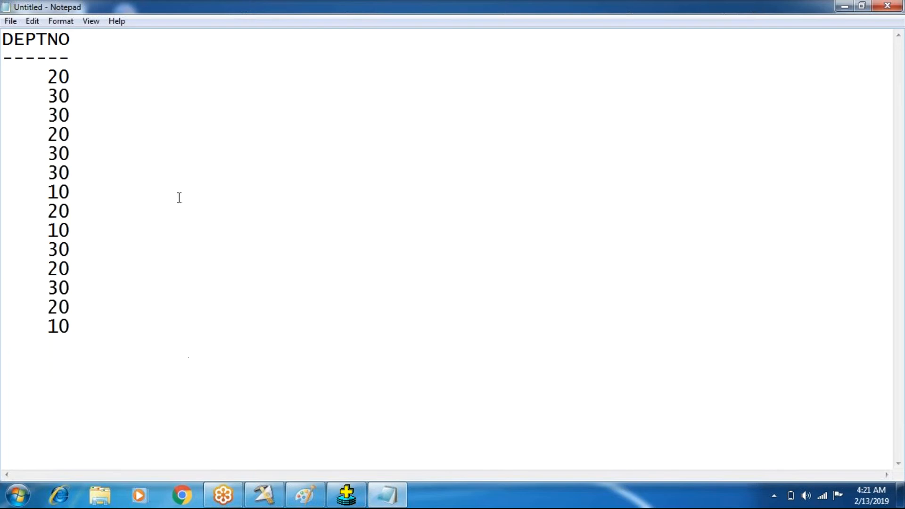
# - Cut the department values and paste them back as the document's only content, without the DEPTNO heading
pyautogui.moveTo(49, 75); pyautogui.dragTo(79, 326)
pyautogui.hotkey('ctrl', 'c')
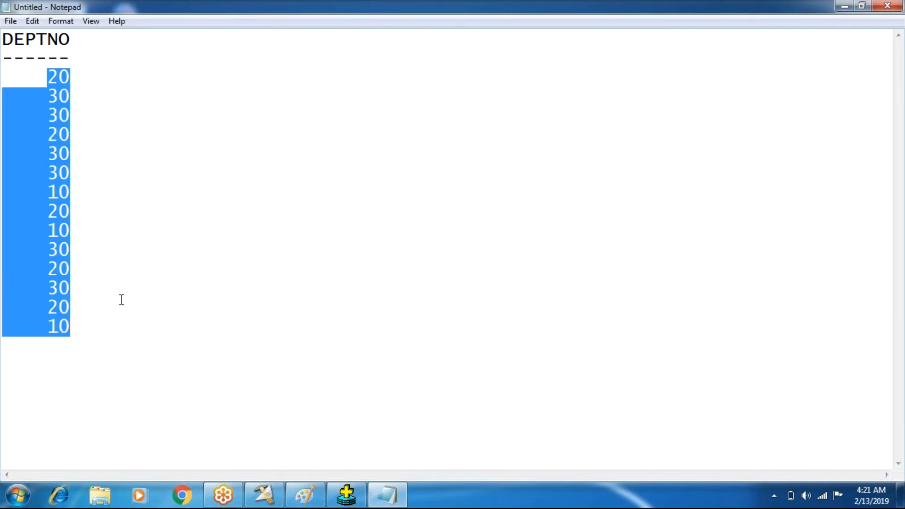
pyautogui.press('BackSpace')
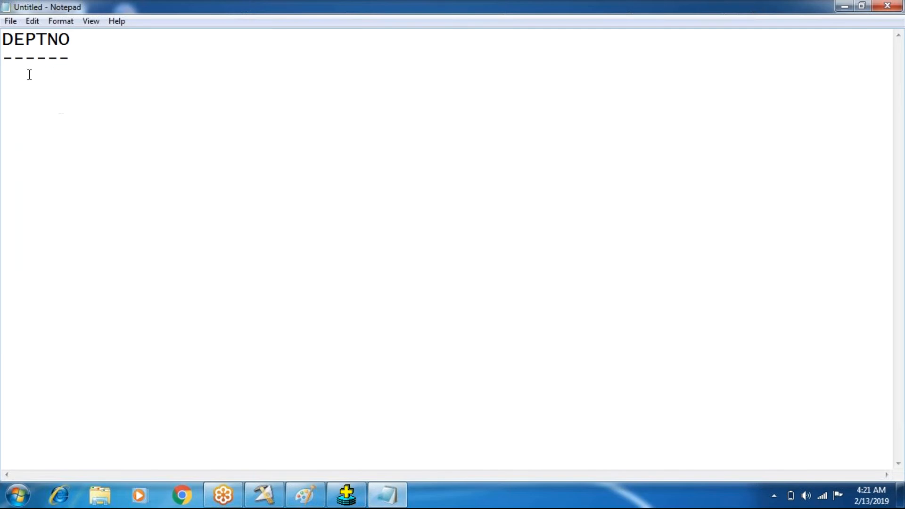
pyautogui.hotkey('ctrl', 'a')
pyautogui.press('BackSpace')
pyautogui.hotkey('ctrl', 'v')
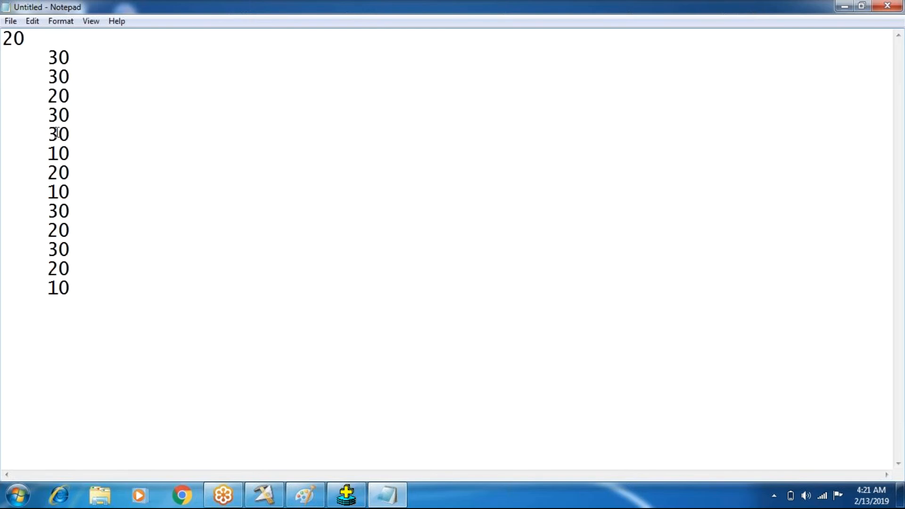
# - Remove the leading spaces from the second, third and fourth values in the list
pyautogui.click(48, 57)
pyautogui.press('BackSpace')
pyautogui.press('BackSpace')
pyautogui.press('BackSpace')
pyautogui.press('BackSpace')
pyautogui.click(48, 75)
pyautogui.press('Delete')
pyautogui.press('Delete')
pyautogui.press('Delete')
pyautogui.press('Delete')
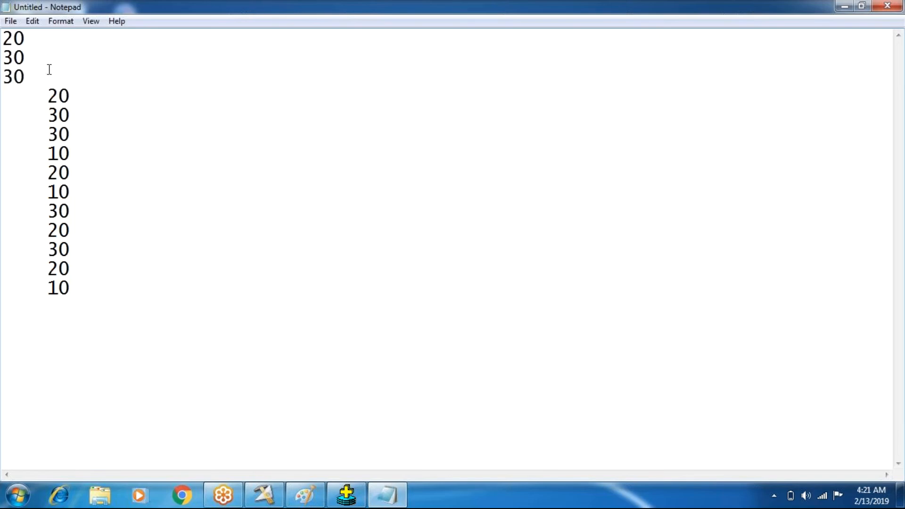
pyautogui.press('Delete')
pyautogui.press('Delete')
pyautogui.press('Delete')
pyautogui.press('Delete')
pyautogui.press('Delete')
# - Copy just the two-digit DEPTNO values from the SQL*Plus output and replace the whole Notepad list with them
pyautogui.click(347, 494)
pyautogui.write('sel')
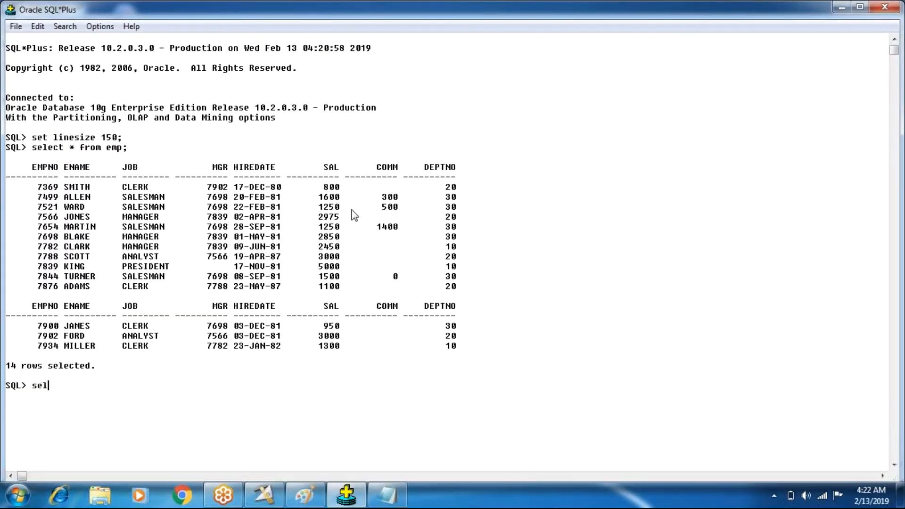
pyautogui.write('ect')
pyautogui.moveTo(445, 184); pyautogui.dragTo(471, 350)
pyautogui.hotkey('ctrl', 'c')
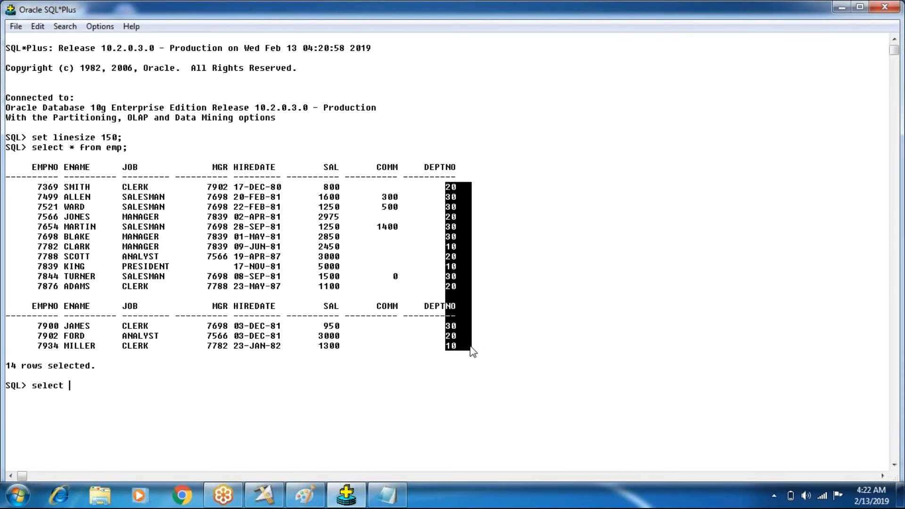
pyautogui.click(471, 348)
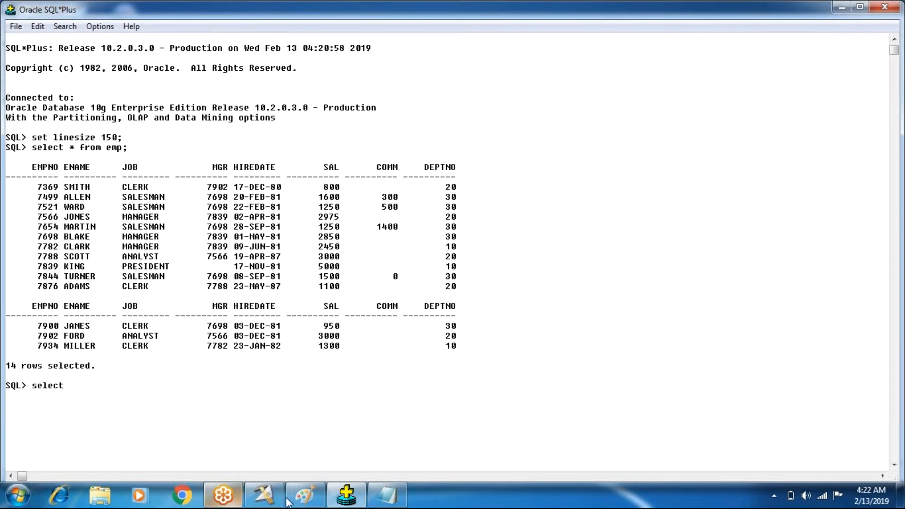
pyautogui.click(387, 494)
pyautogui.moveTo(71, 288)
pyautogui.mouseDown()
pyautogui.moveTo(8, 161)
pyautogui.moveTo(2, 33)
pyautogui.mouseUp()
pyautogui.hotkey('ctrl', 'v')
# - Delete the leftover heading fragment and blank lines in the list so the department values run consecutively
pyautogui.moveTo(38, 272); pyautogui.dragTo(6, 245)
pyautogui.press('BackSpace')
pyautogui.press('BackSpace')
pyautogui.press('Delete')
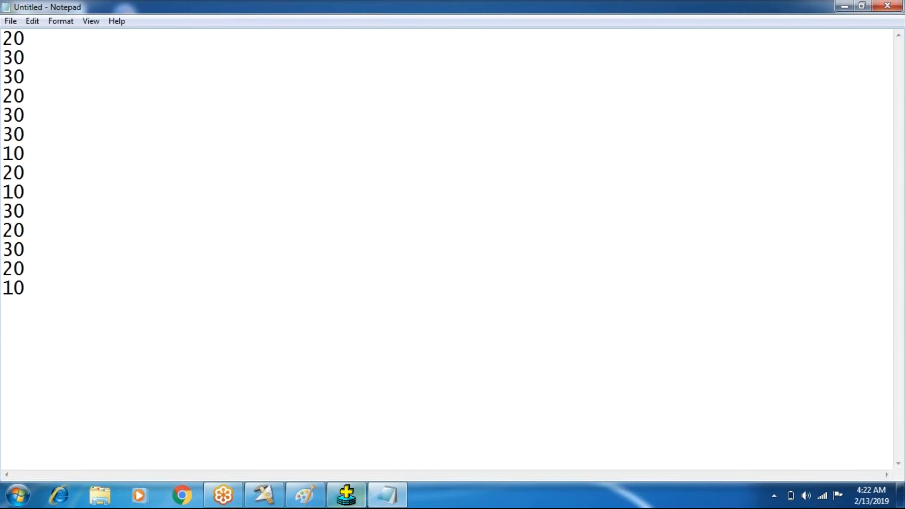
# - Return to SQL*Plus and query all rows of emp ordered by deptno
pyautogui.hotkey('alt', 'Tab')
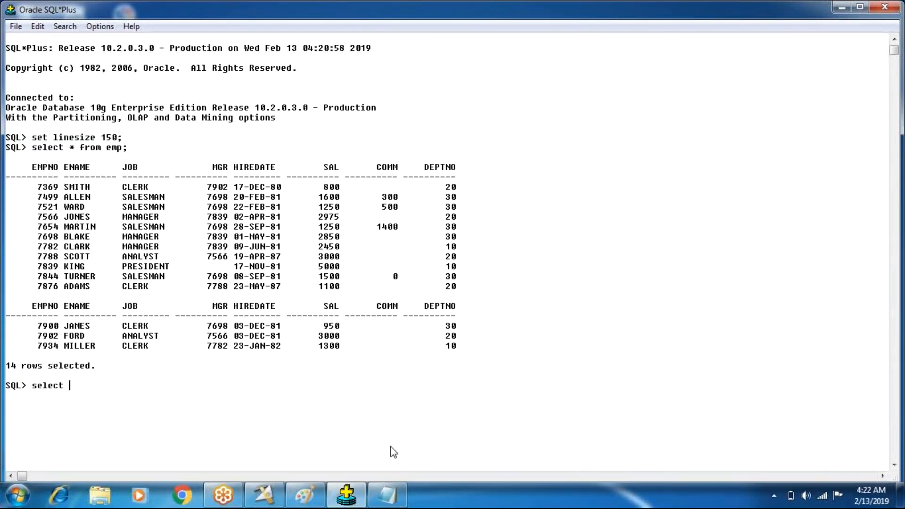
pyautogui.write('* from ')
pyautogui.write('emp ')
pyautogui.write('ore')
pyautogui.write('er by ')
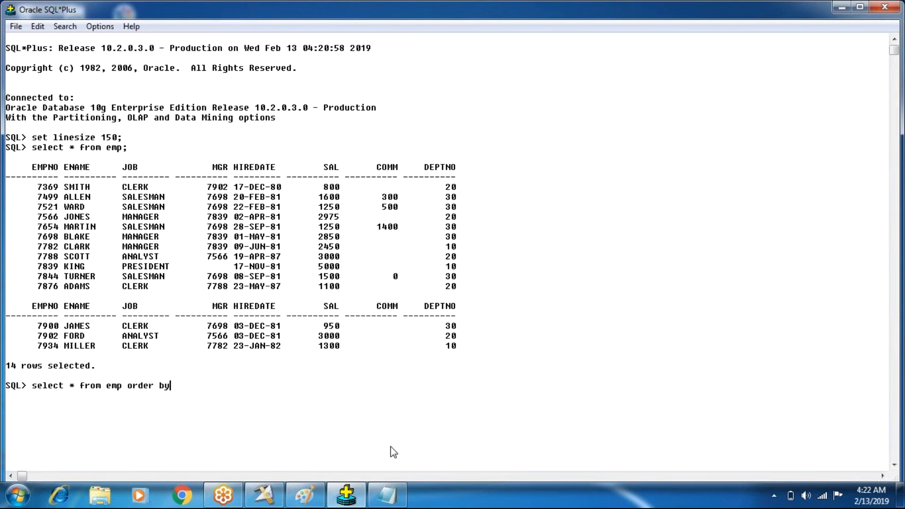
pyautogui.write('deptno;')
pyautogui.press('Return')
# - Copy the sorted DEPTNO values and paste them into a large new text box below "HASH" in Paint
pyautogui.moveTo(445, 244); pyautogui.dragTo(461, 428)
pyautogui.hotkey('ctrl', 'c')
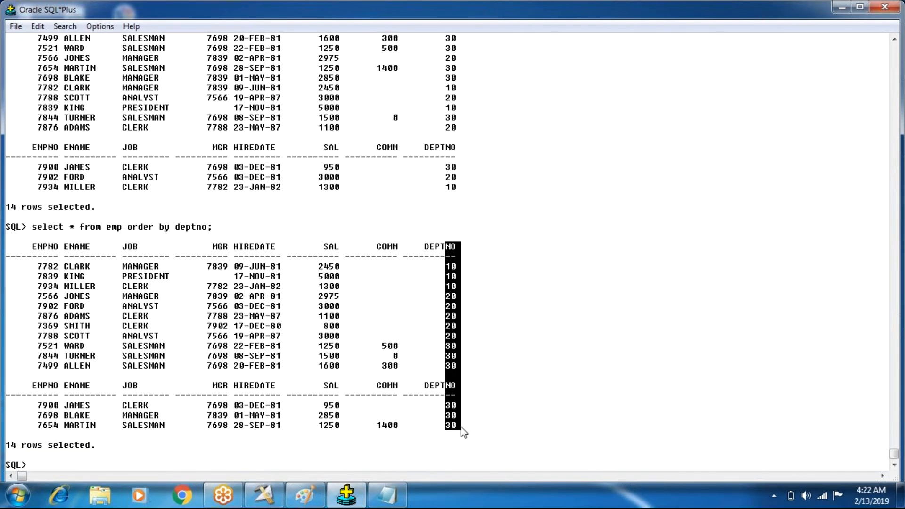
pyautogui.click(461, 427)
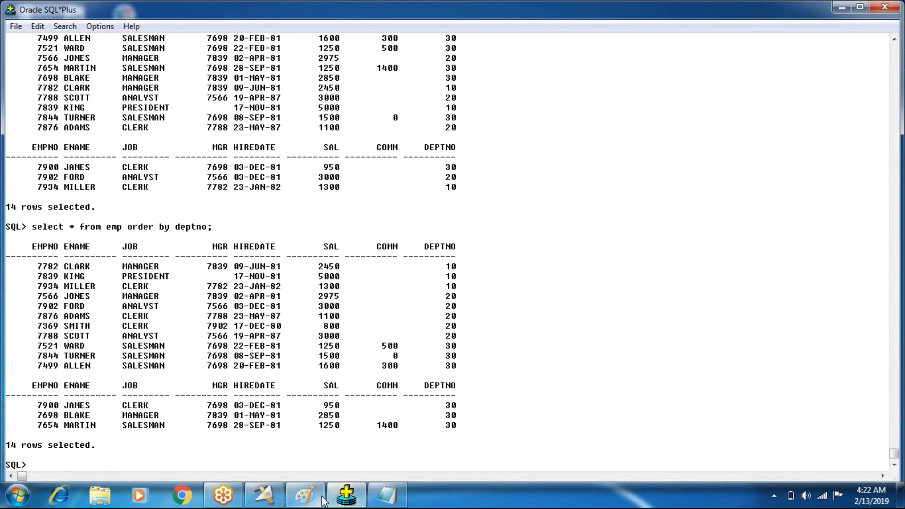
pyautogui.click(305, 495)
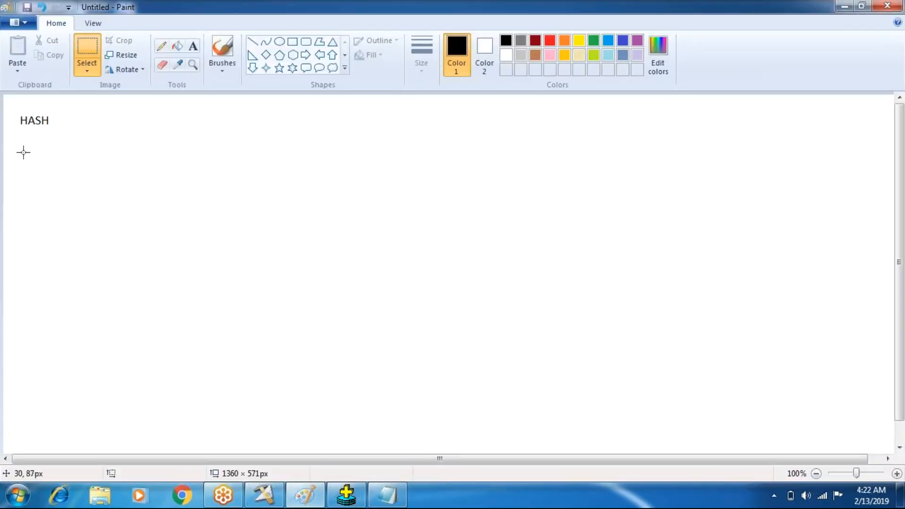
pyautogui.click(193, 46)
pyautogui.moveTo(15, 137); pyautogui.dragTo(430, 449)
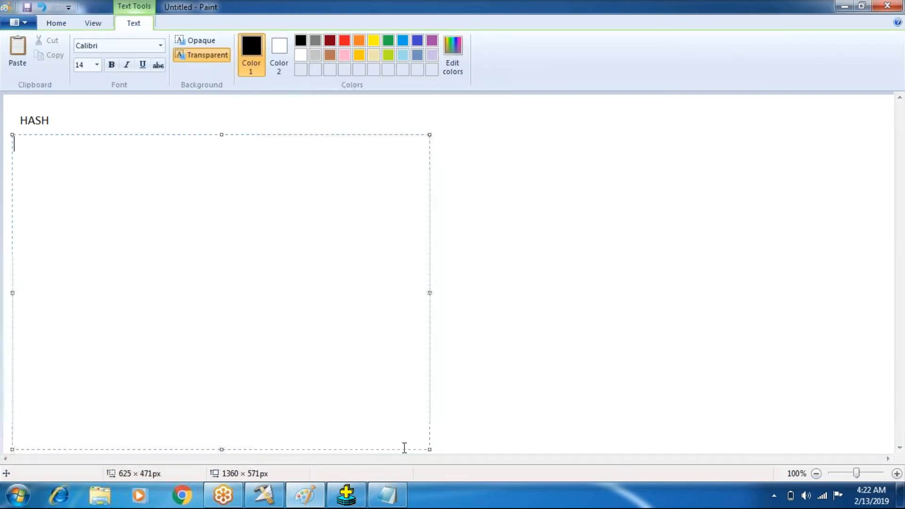
pyautogui.hotkey('ctrl', 'v')
# - Delete the two leftover heading fragments from the pasted department list
pyautogui.moveTo(37, 158); pyautogui.dragTo(11, 140)
pyautogui.press('Delete')
pyautogui.press('Delete')
pyautogui.click(37, 341)
pyautogui.moveTo(22, 327); pyautogui.dragTo(14, 309)
# - Remove the remaining blank line between the 30 values and commit the department list text to the canvas
pyautogui.press('Delete')
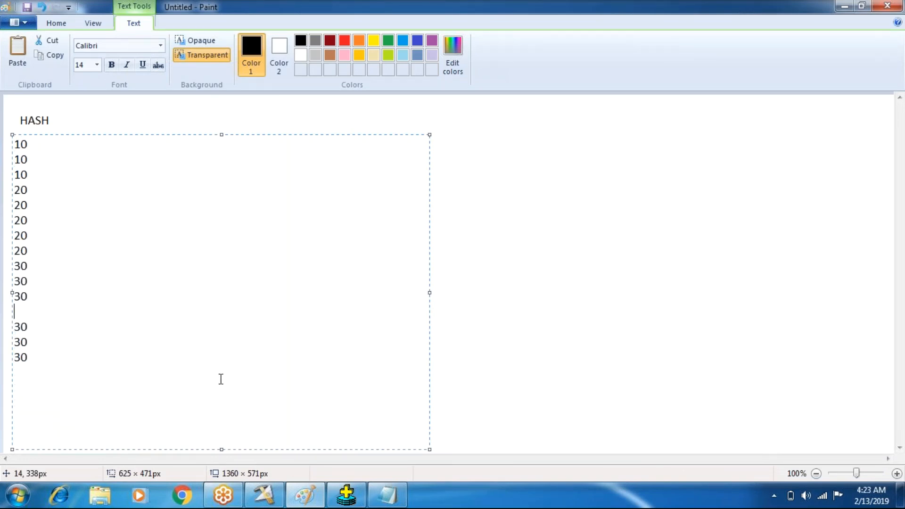
pyautogui.press('Delete')
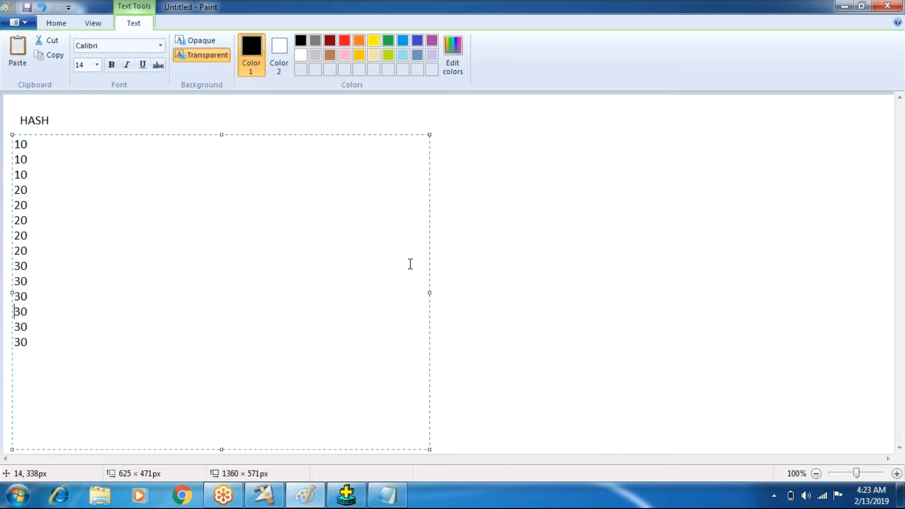
pyautogui.click(578, 253)
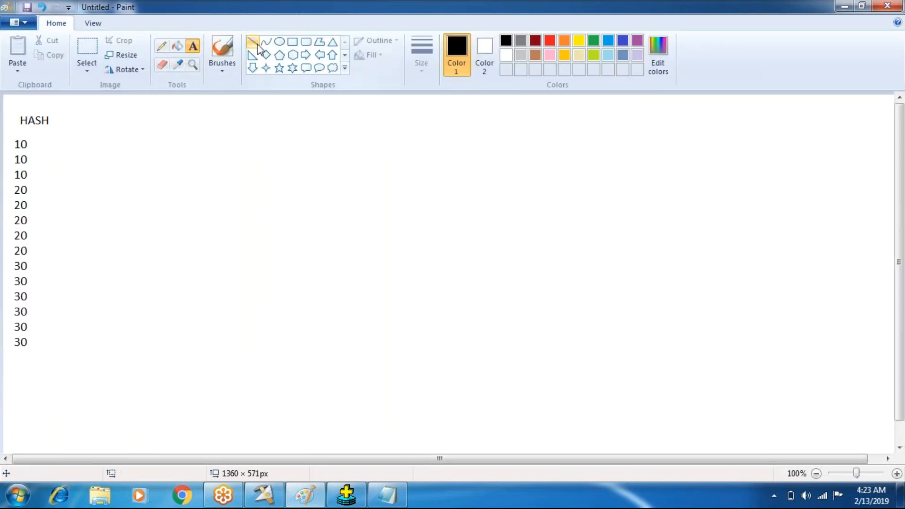
# - Draw four black-outlined rectangles stacked in a column beside the department list to represent the partitions
pyautogui.click(292, 41)
pyautogui.moveTo(149, 154); pyautogui.dragTo(224, 211)
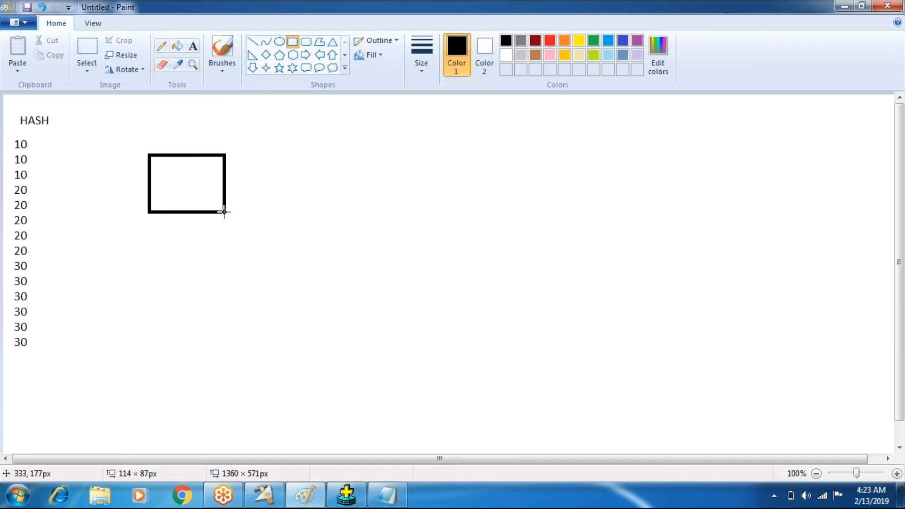
pyautogui.moveTo(151, 253)
pyautogui.mouseDown()
pyautogui.moveTo(156, 271)
pyautogui.moveTo(236, 309)
pyautogui.moveTo(229, 311)
pyautogui.mouseUp()
pyautogui.moveTo(161, 354)
pyautogui.mouseDown()
pyautogui.moveTo(164, 375)
pyautogui.moveTo(239, 412)
pyautogui.mouseUp()
pyautogui.moveTo(151, 96)
pyautogui.mouseDown()
pyautogui.moveTo(231, 134)
pyautogui.moveTo(165, 142)
pyautogui.mouseUp()
# - Outline the groups of 10, 20 and 30 values and link them with pencil lines to the first, second and third rectangles respectively
pyautogui.moveTo(10, 135)
pyautogui.mouseDown()
pyautogui.moveTo(24, 147)
pyautogui.moveTo(31, 181)
pyautogui.moveTo(160, 125)
pyautogui.mouseUp()
pyautogui.click(161, 46)
pyautogui.moveTo(11, 185)
pyautogui.mouseDown()
pyautogui.moveTo(8, 253)
pyautogui.moveTo(18, 257)
pyautogui.moveTo(33, 249)
pyautogui.moveTo(34, 193)
pyautogui.moveTo(2, 183)
pyautogui.mouseUp()
pyautogui.moveTo(18, 226)
pyautogui.mouseDown()
pyautogui.moveTo(63, 200)
pyautogui.moveTo(180, 177)
pyautogui.mouseUp()
pyautogui.moveTo(12, 260)
pyautogui.mouseDown()
pyautogui.moveTo(10, 311)
pyautogui.moveTo(40, 352)
pyautogui.moveTo(29, 244)
pyautogui.mouseUp()
pyautogui.moveTo(27, 288); pyautogui.dragTo(190, 274)
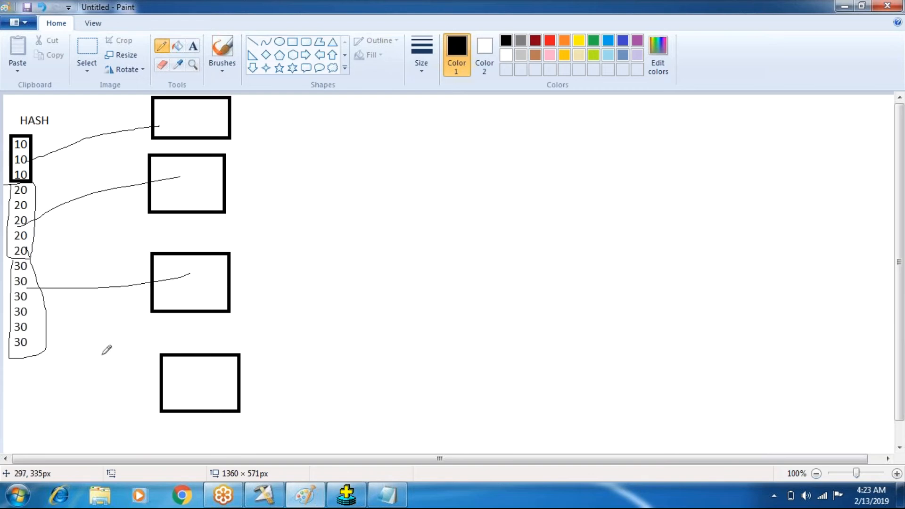
# - Mark a line down the list, handwrite 40, 40 and 50 below it, and link 40 to the fourth rectangle and 50 to the first
pyautogui.moveTo(19, 364)
pyautogui.mouseDown()
pyautogui.moveTo(160, 379)
pyautogui.moveTo(160, 388)
pyautogui.mouseUp()
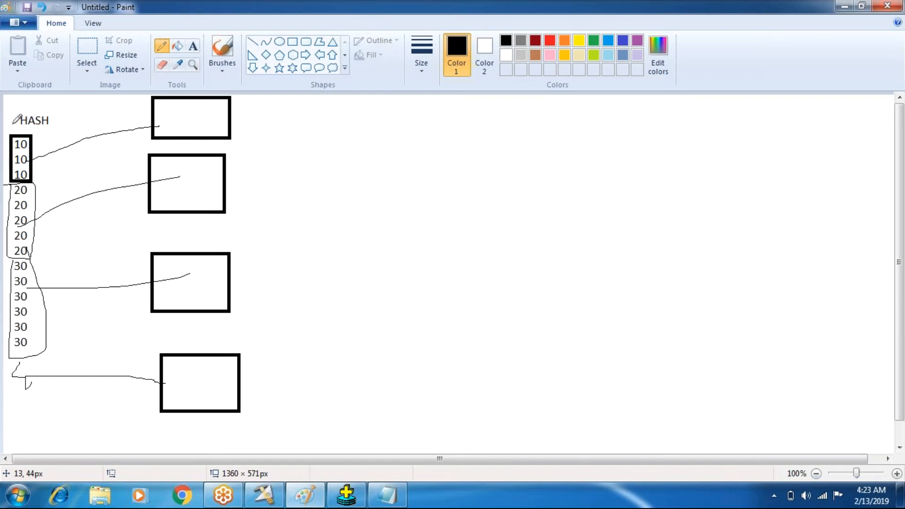
pyautogui.moveTo(12, 123); pyautogui.dragTo(4, 389)
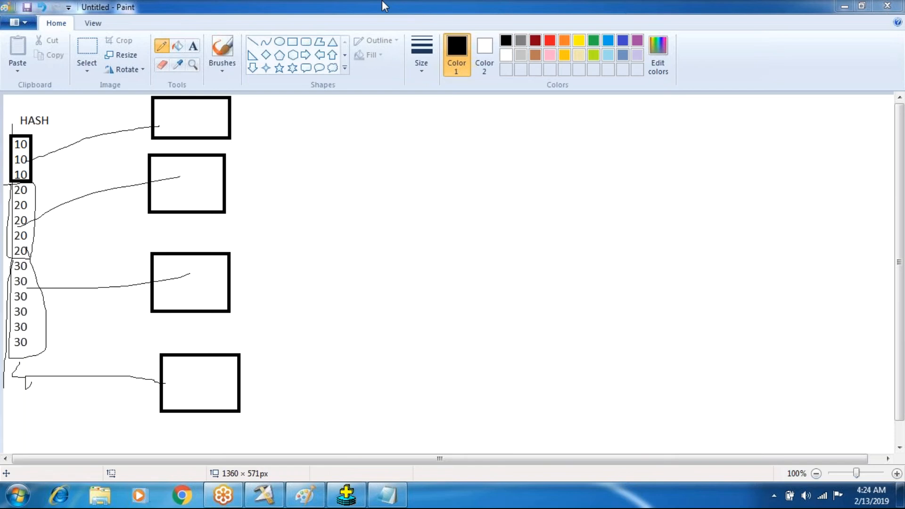
pyautogui.moveTo(33, 366); pyautogui.dragTo(43, 365)
pyautogui.moveTo(19, 399)
pyautogui.mouseDown()
pyautogui.moveTo(38, 410)
pyautogui.moveTo(21, 440)
pyautogui.moveTo(45, 429)
pyautogui.moveTo(34, 426)
pyautogui.mouseUp()
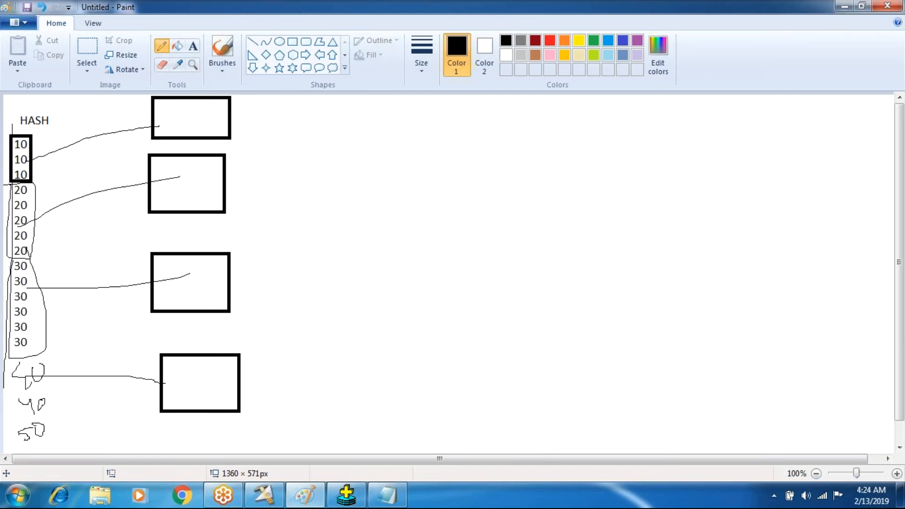
pyautogui.moveTo(51, 429); pyautogui.dragTo(176, 126)
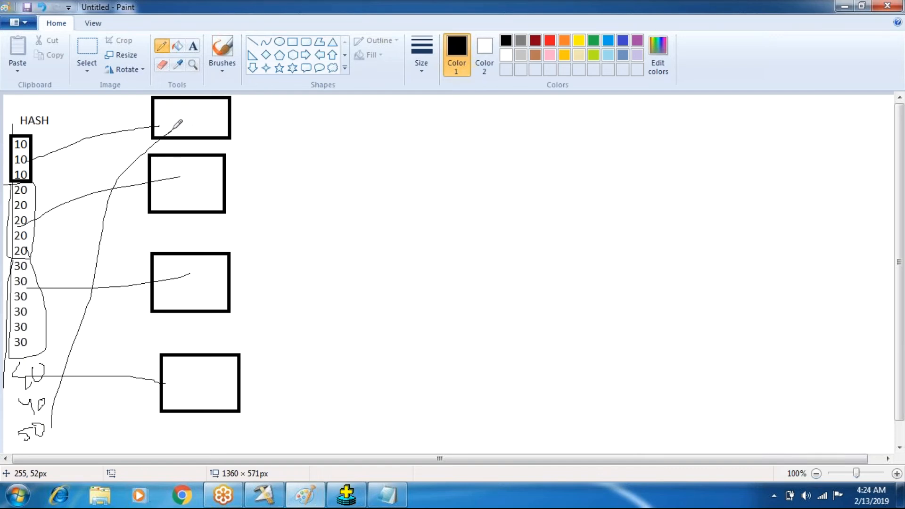
# - Handwrite the partition technique names "Modulus" and "Range" one below the other in the empty area beside the rectangles
pyautogui.moveTo(288, 113)
pyautogui.mouseDown()
pyautogui.moveTo(290, 152)
pyautogui.moveTo(315, 113)
pyautogui.moveTo(321, 141)
pyautogui.moveTo(331, 144)
pyautogui.moveTo(346, 125)
pyautogui.moveTo(341, 150)
pyautogui.moveTo(372, 152)
pyautogui.moveTo(387, 134)
pyautogui.moveTo(427, 137)
pyautogui.moveTo(432, 123)
pyautogui.moveTo(418, 141)
pyautogui.mouseUp()
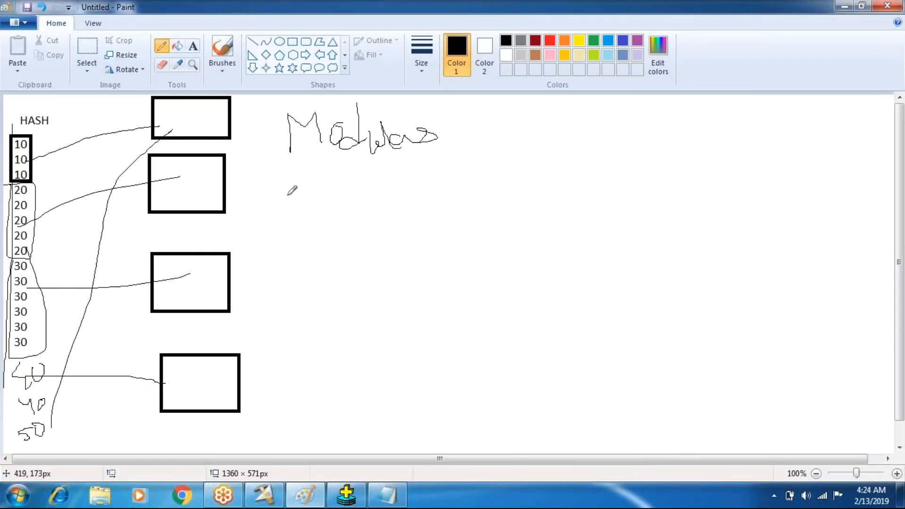
pyautogui.moveTo(289, 185)
pyautogui.mouseDown()
pyautogui.moveTo(289, 224)
pyautogui.moveTo(296, 191)
pyautogui.moveTo(309, 197)
pyautogui.moveTo(310, 218)
pyautogui.moveTo(326, 203)
pyautogui.moveTo(337, 218)
pyautogui.moveTo(378, 208)
pyautogui.moveTo(385, 231)
pyautogui.moveTo(391, 213)
pyautogui.moveTo(416, 203)
pyautogui.mouseUp()
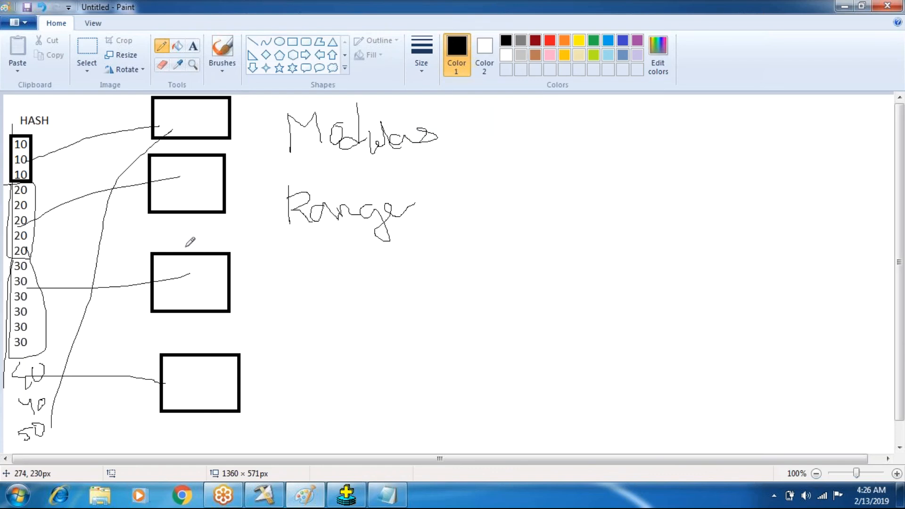
# - Handwrite the technique names "DB2" and "Auto" one below the other under "Range"
pyautogui.moveTo(307, 263)
pyautogui.mouseDown()
pyautogui.moveTo(320, 289)
pyautogui.moveTo(360, 260)
pyautogui.moveTo(372, 259)
pyautogui.moveTo(356, 272)
pyautogui.moveTo(393, 263)
pyautogui.mouseUp()
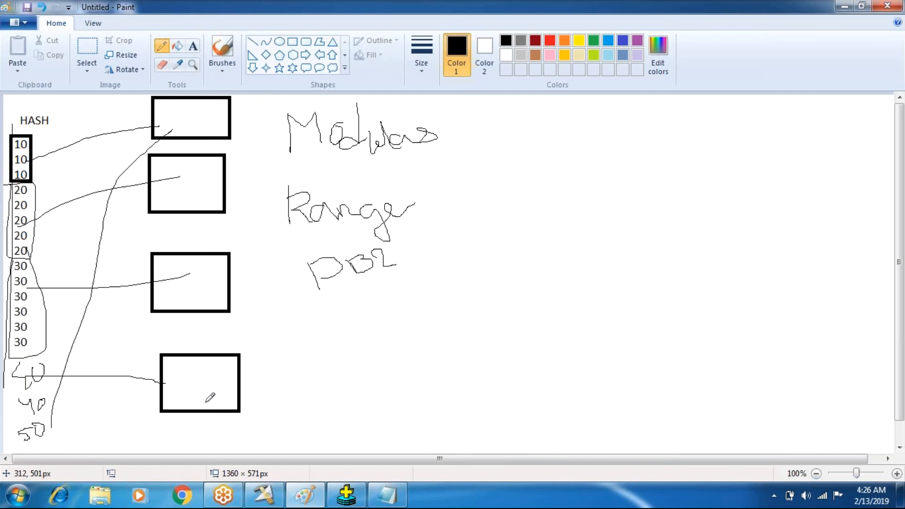
pyautogui.moveTo(311, 369)
pyautogui.mouseDown()
pyautogui.moveTo(373, 330)
pyautogui.moveTo(377, 342)
pyautogui.moveTo(401, 333)
pyautogui.moveTo(380, 331)
pyautogui.mouseUp()
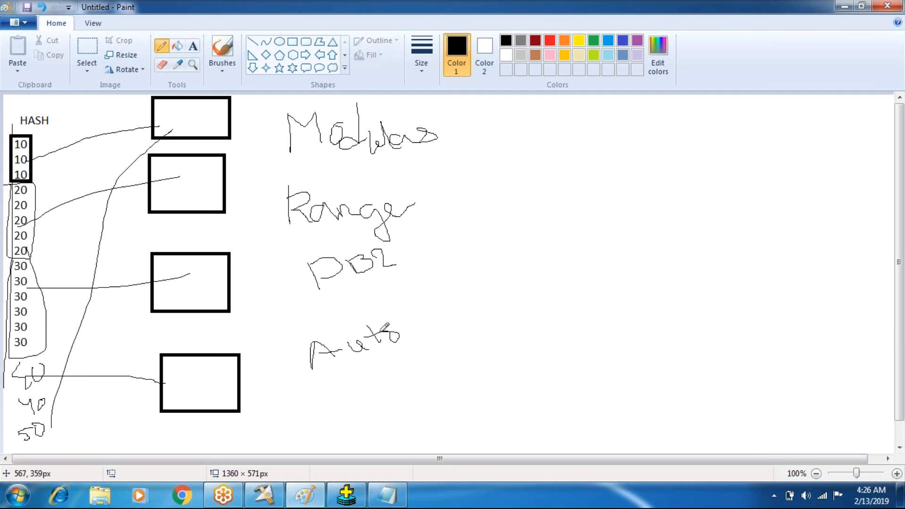
# - Switch to DataStage Designer and open the recent job LookUpStage_Job10 to view its stages and links
pyautogui.click(268, 501)
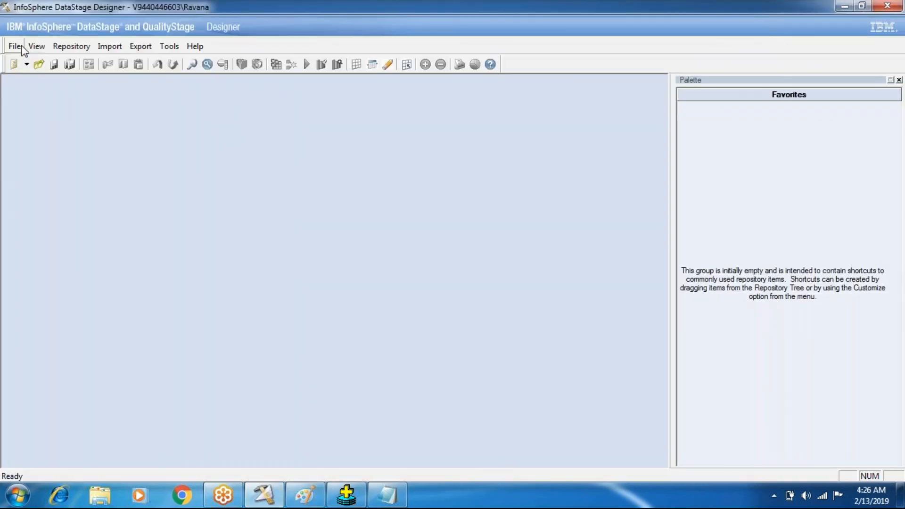
pyautogui.click(15, 45)
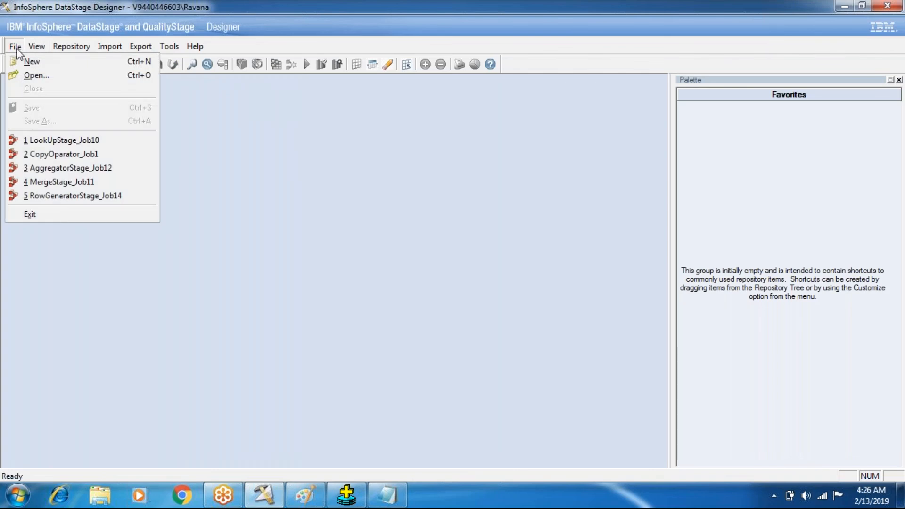
pyautogui.click(61, 140)
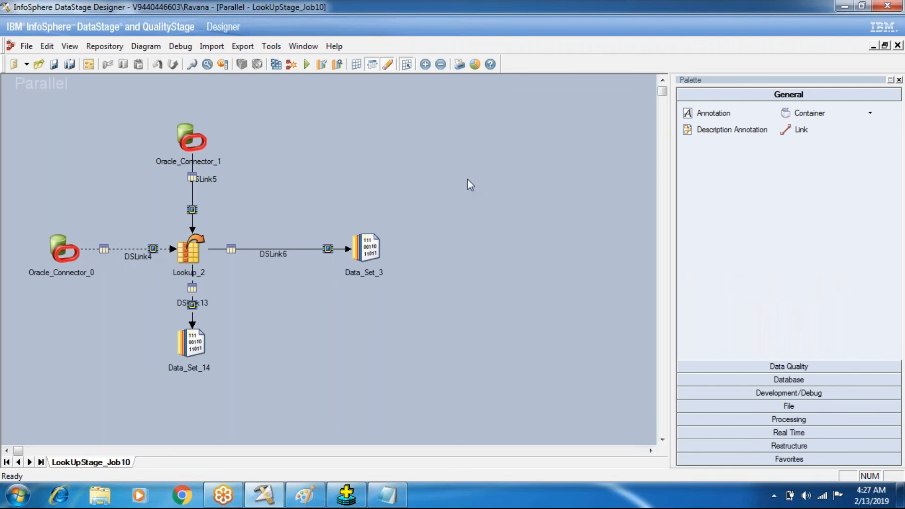
# - Close the lookup job and open the recent job CopyOparator_Job1 to view its design
pyautogui.click(897, 46)
pyautogui.click(16, 46)
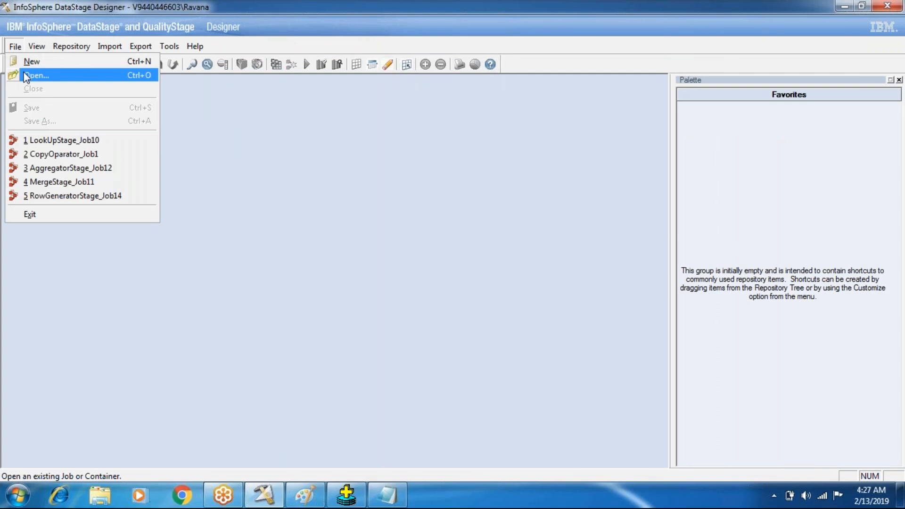
pyautogui.click(32, 159)
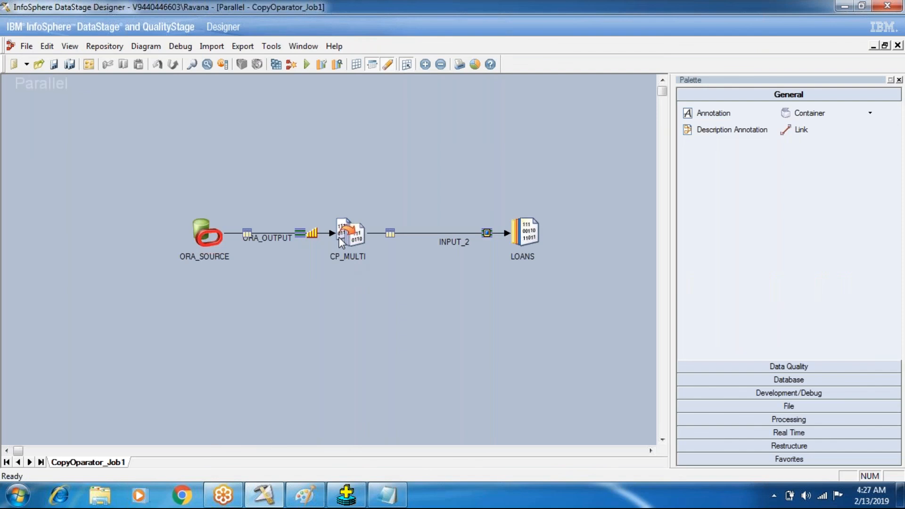
# - Close the copy job and open JoinStage_Job9 from the Batch101 folder of the repository
pyautogui.click(897, 46)
pyautogui.click(14, 46)
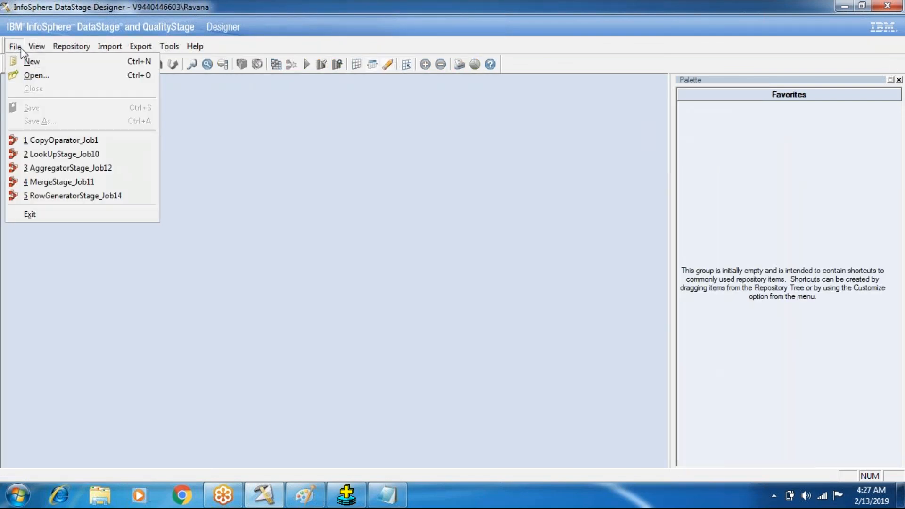
pyautogui.click(32, 76)
pyautogui.click(398, 305)
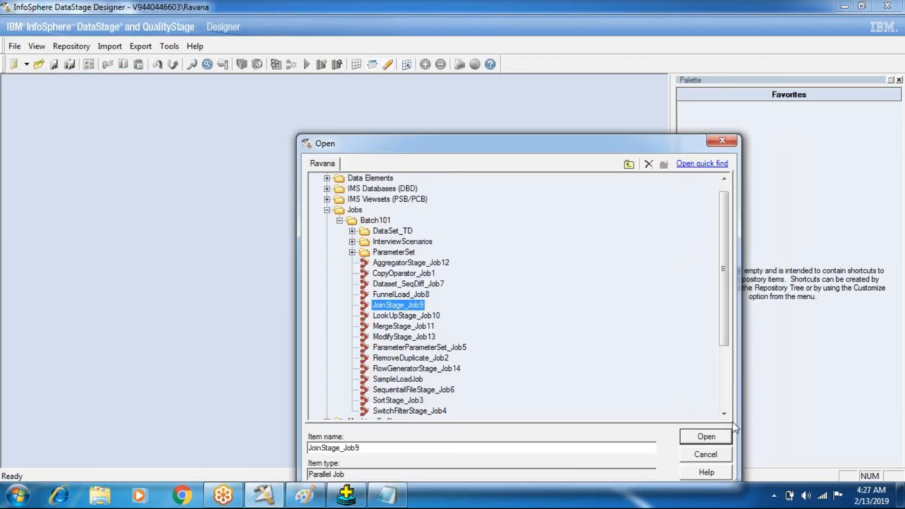
pyautogui.click(721, 436)
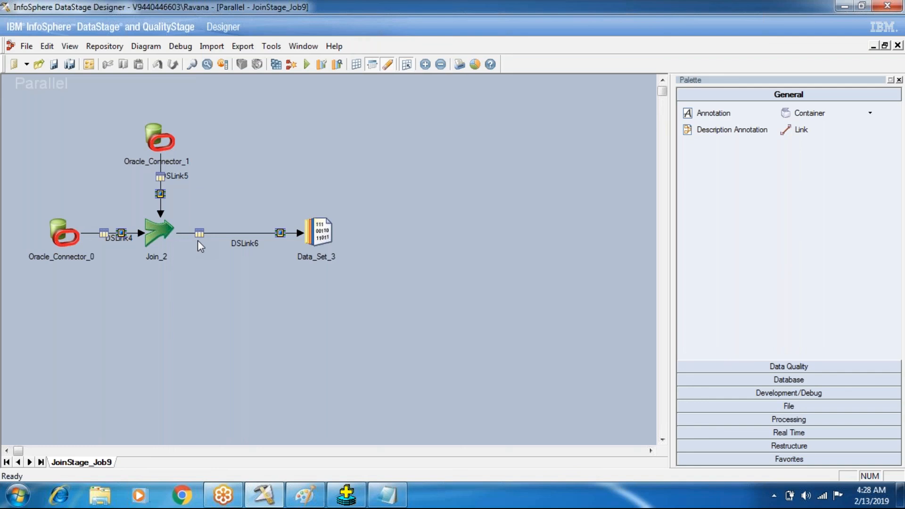
# - Inspect the join key of the Join_2 stage, try the Hash partition type on its DSLink4 input, and discard the change
pyautogui.doubleClick(166, 236)
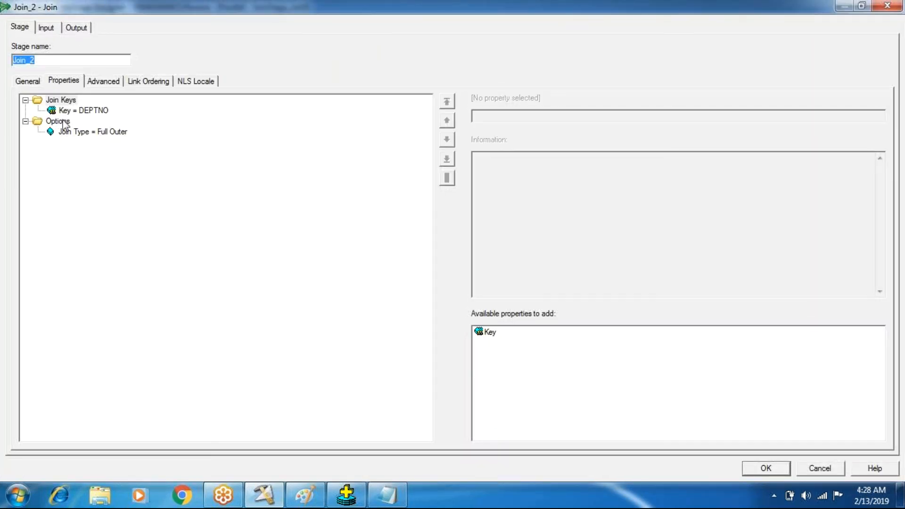
pyautogui.click(86, 114)
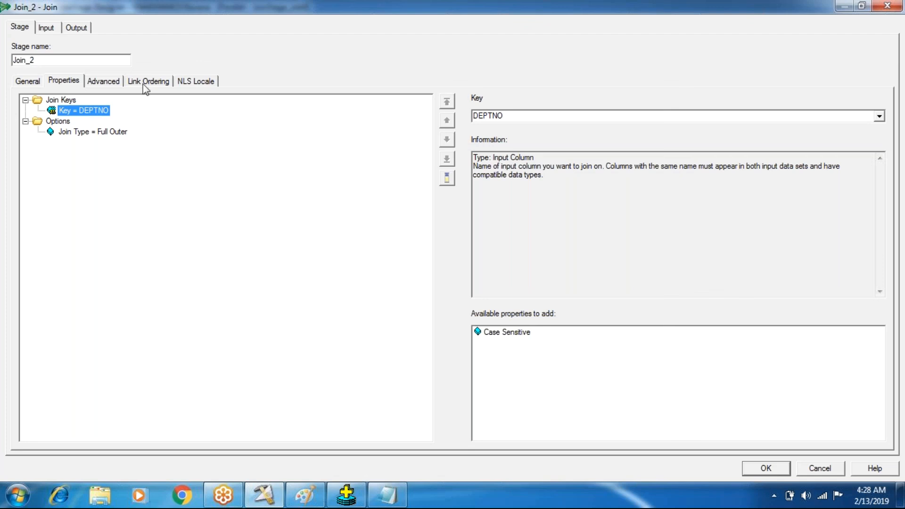
pyautogui.click(55, 28)
pyautogui.click(52, 128)
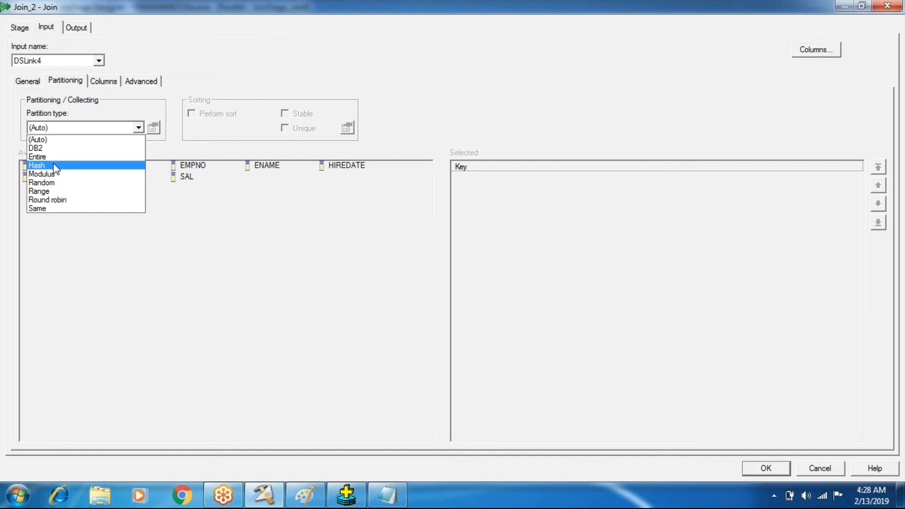
pyautogui.click(53, 165)
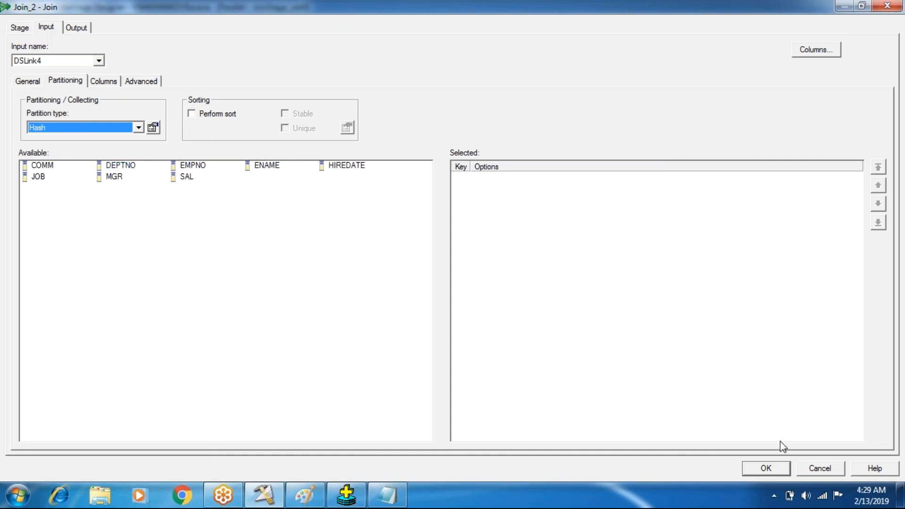
pyautogui.click(801, 470)
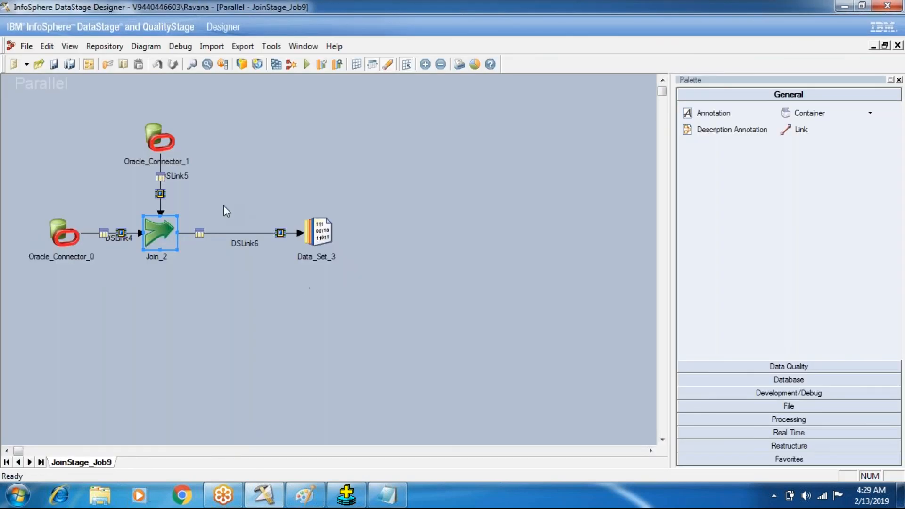